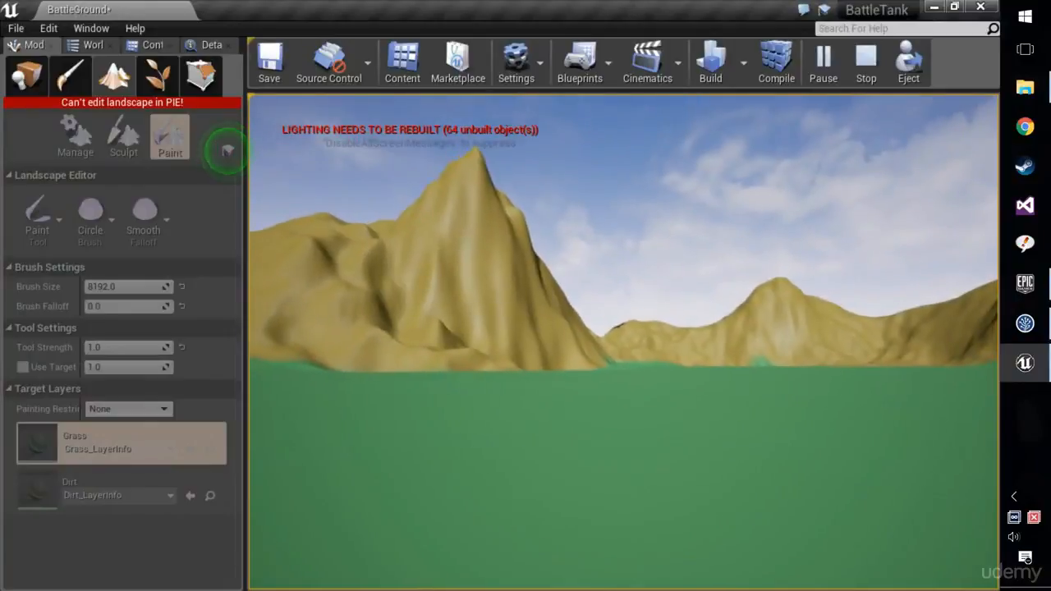
Stop the play session and open the Landscape material to examine how its colour nodes feed the layer blend, and close it.
key("Escape")
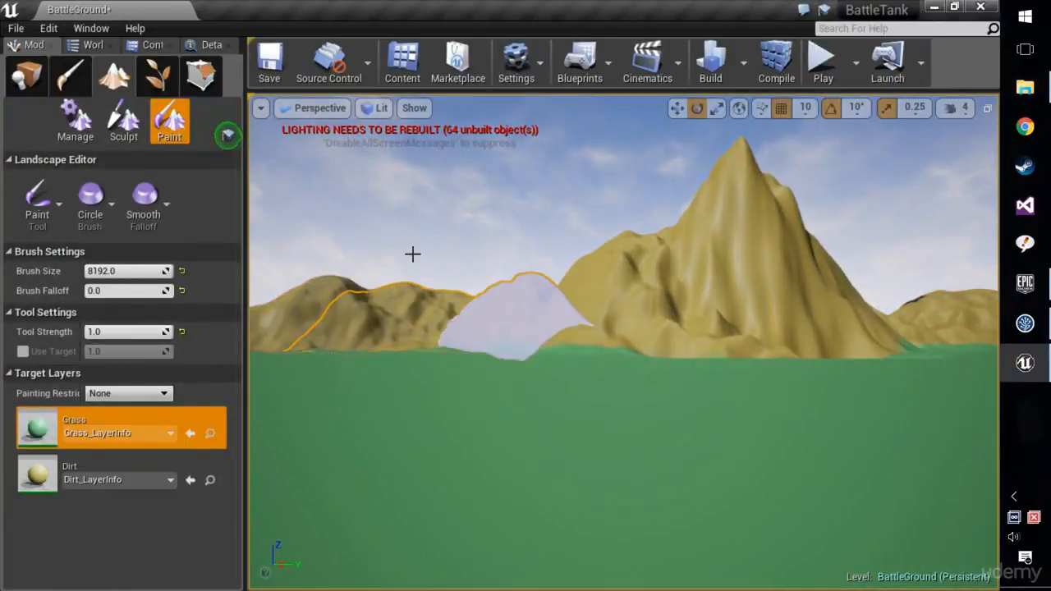
left_click(207, 45)
left_click(90, 46)
left_click(140, 46)
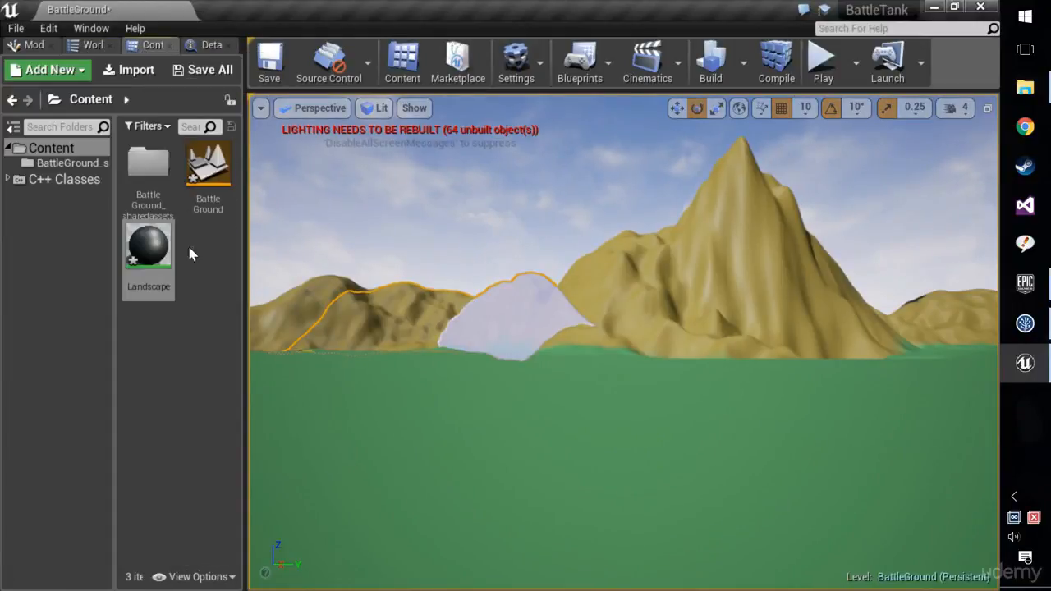
double_click(152, 241)
scroll(595, 277, "down", 2)
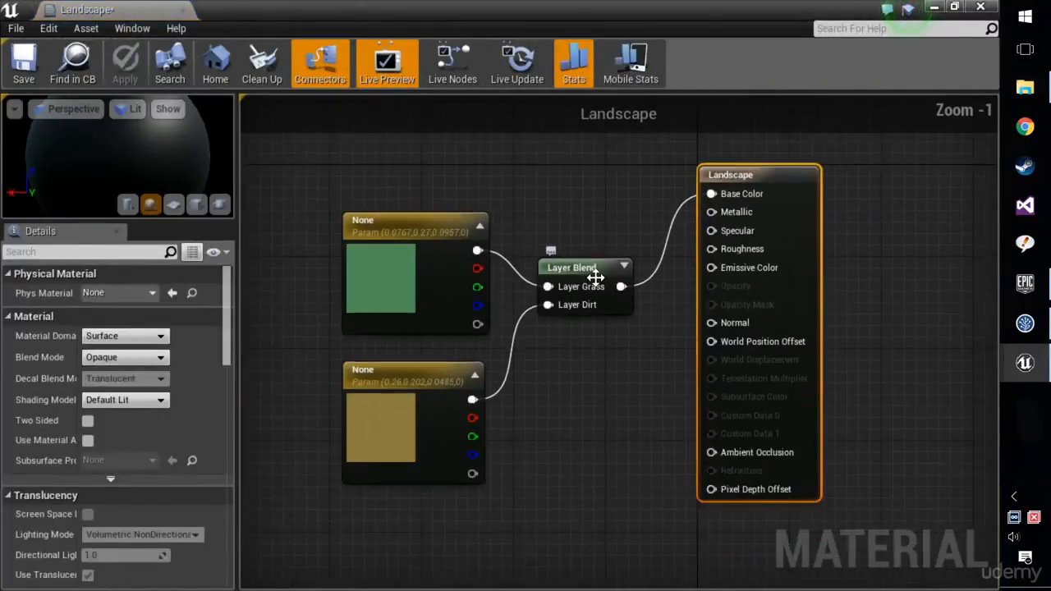
scroll(575, 283, "up", 1)
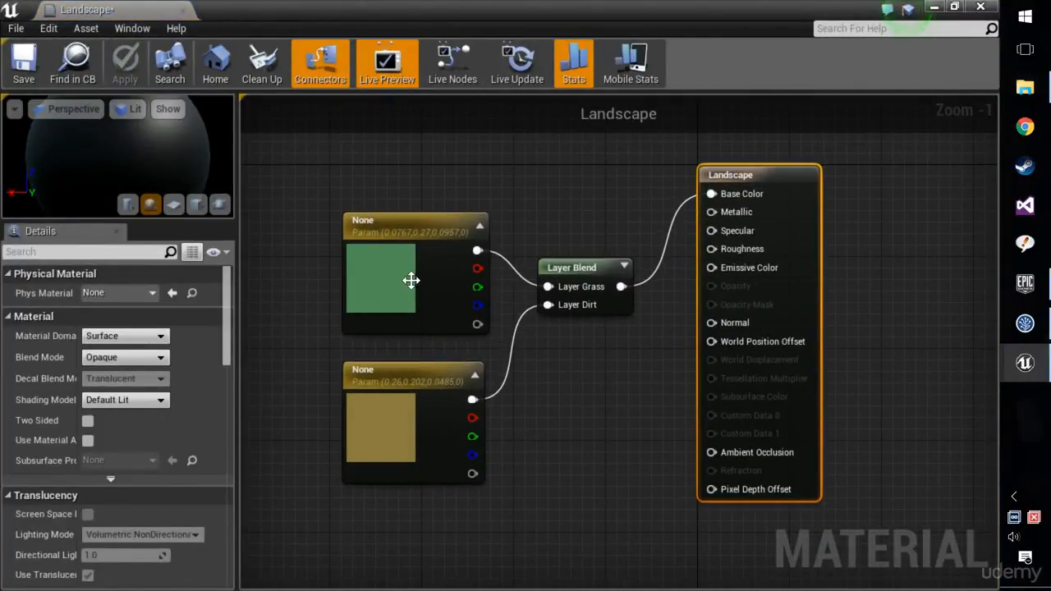
left_click(979, 7)
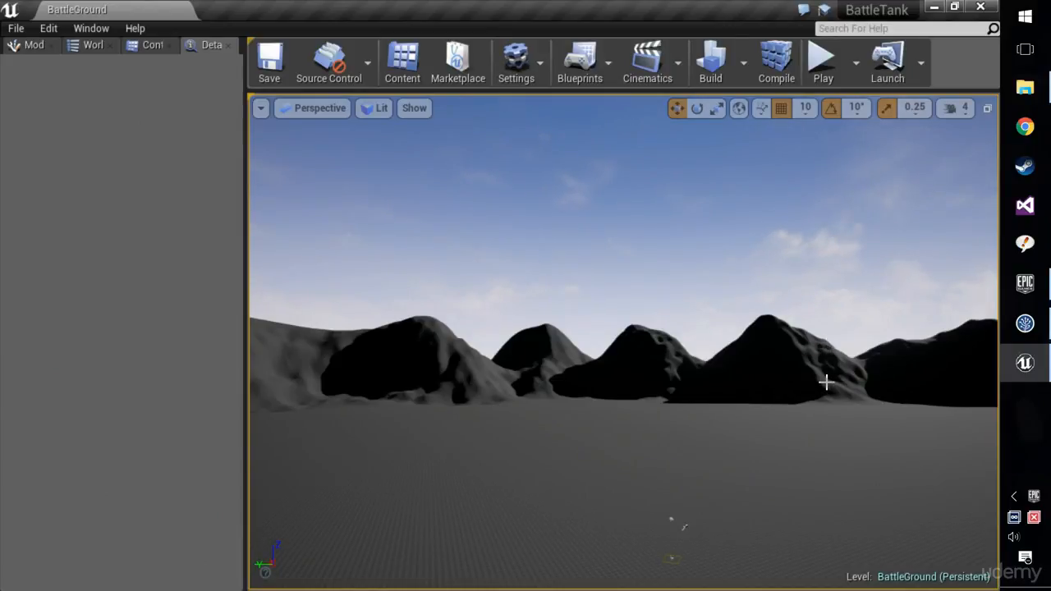
Create a material named Landscape in the Content folder and open it for editing.
right_click_drag(827, 383, 742, 447)
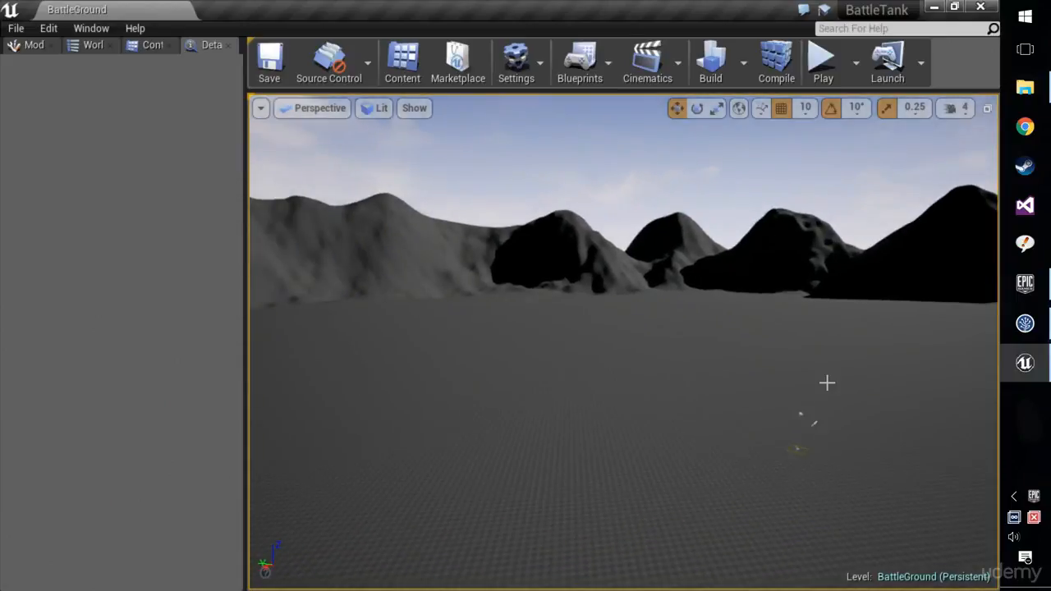
left_click(128, 44)
right_click(172, 258)
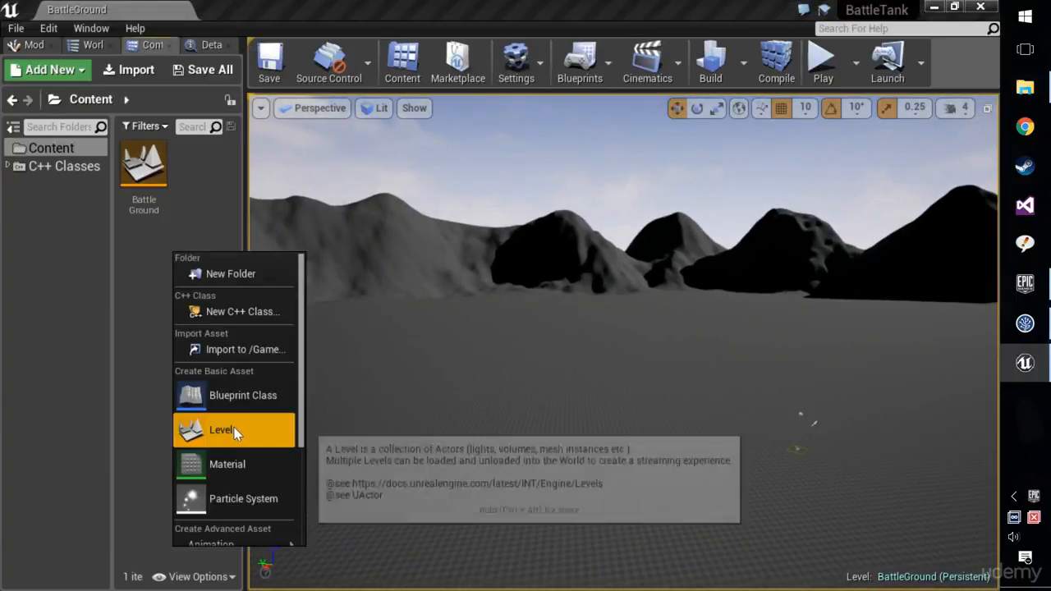
left_click(233, 466)
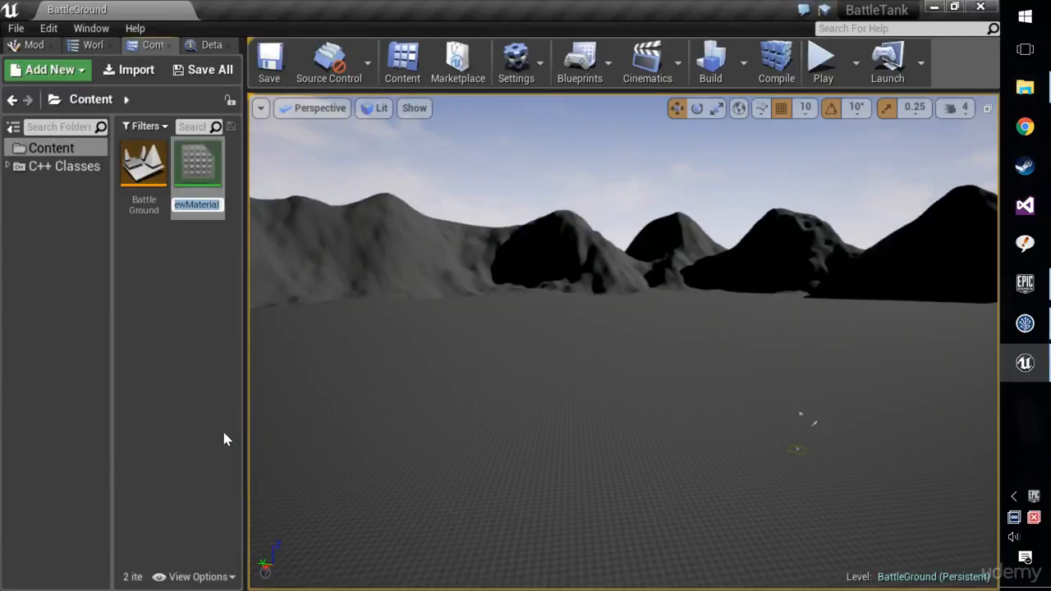
type("Landscape")
key("Return")
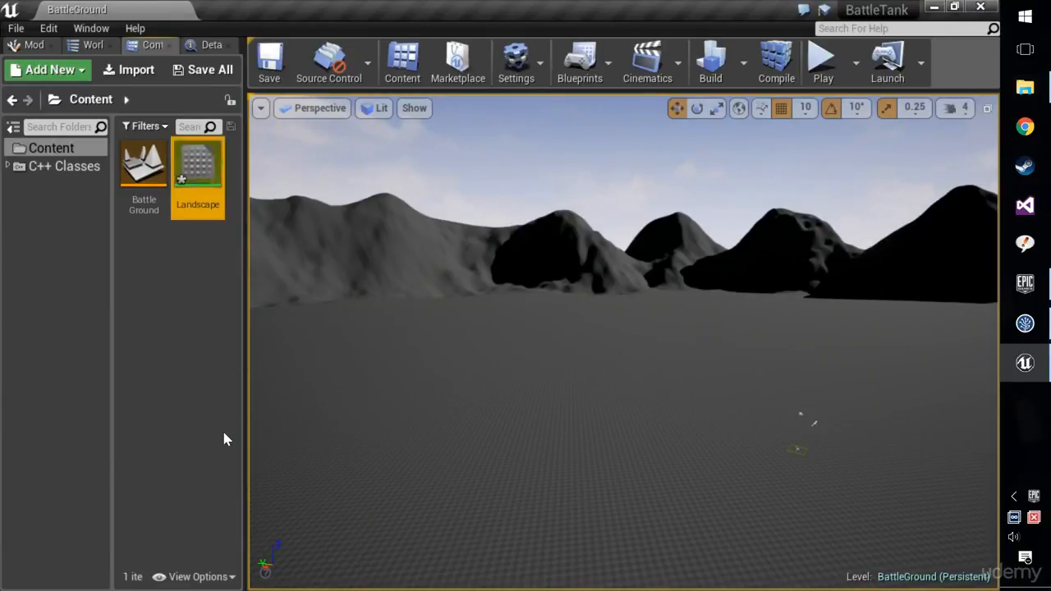
double_click(190, 206)
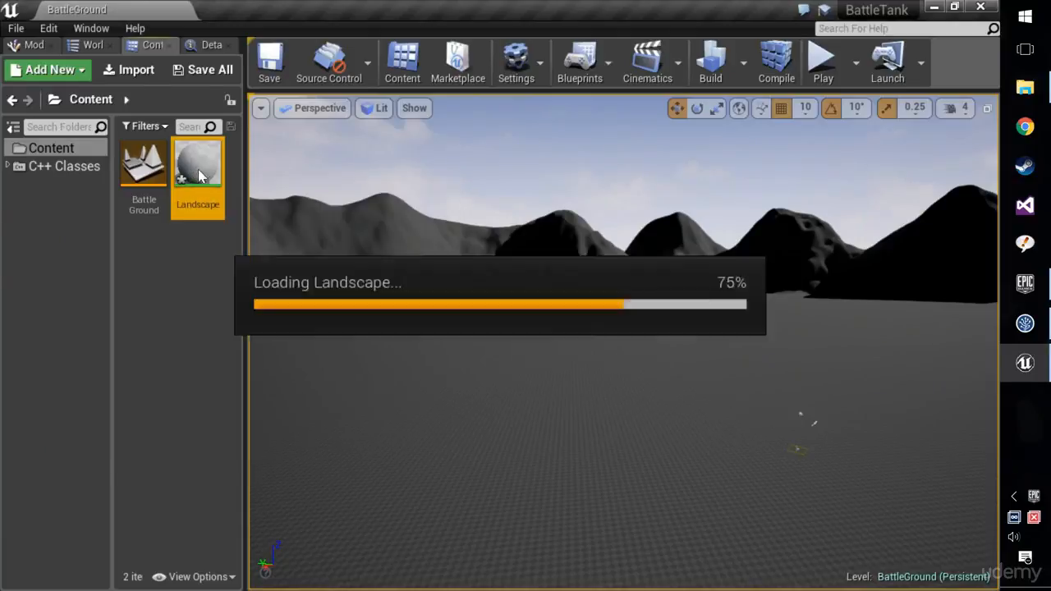
Add a LandscapeLayerBlend node to the material graph and connect its output to the material's Base Color.
right_click_drag(385, 228, 561, 244)
scroll(564, 193, "down", 2)
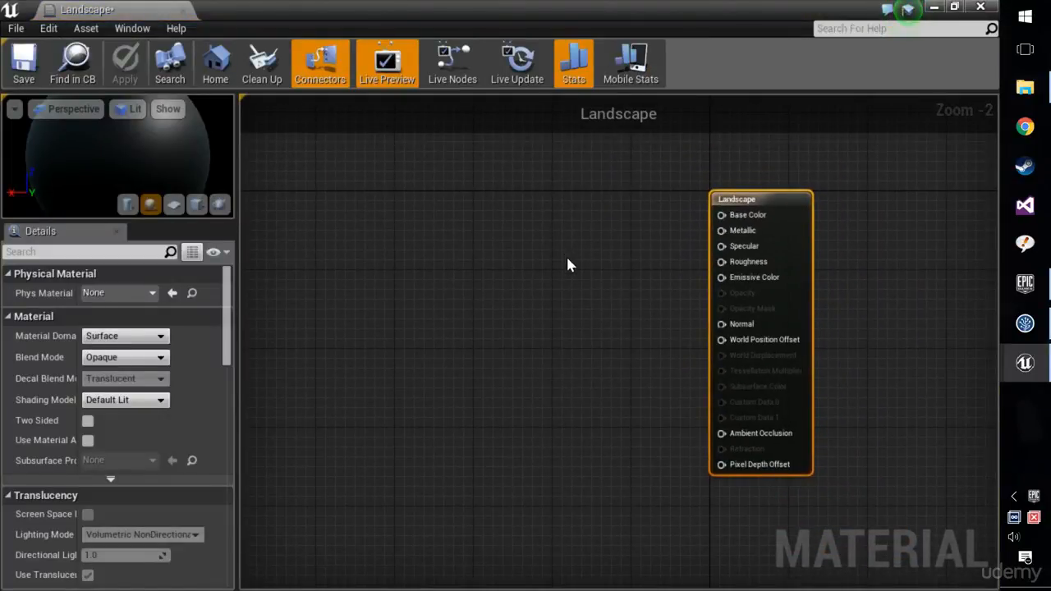
scroll(567, 264, "up", 1)
right_click(567, 265)
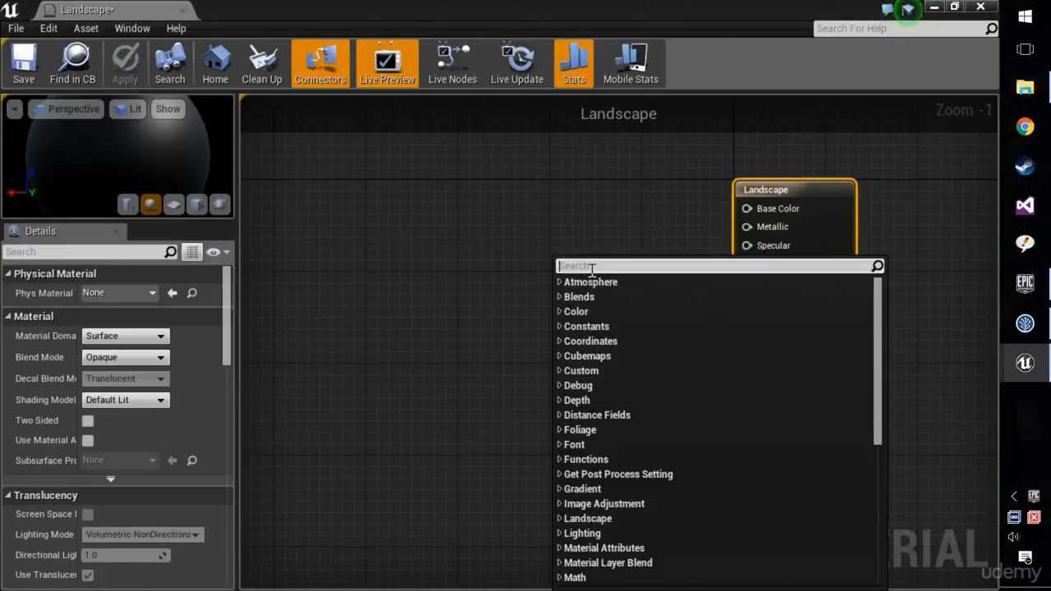
type("land")
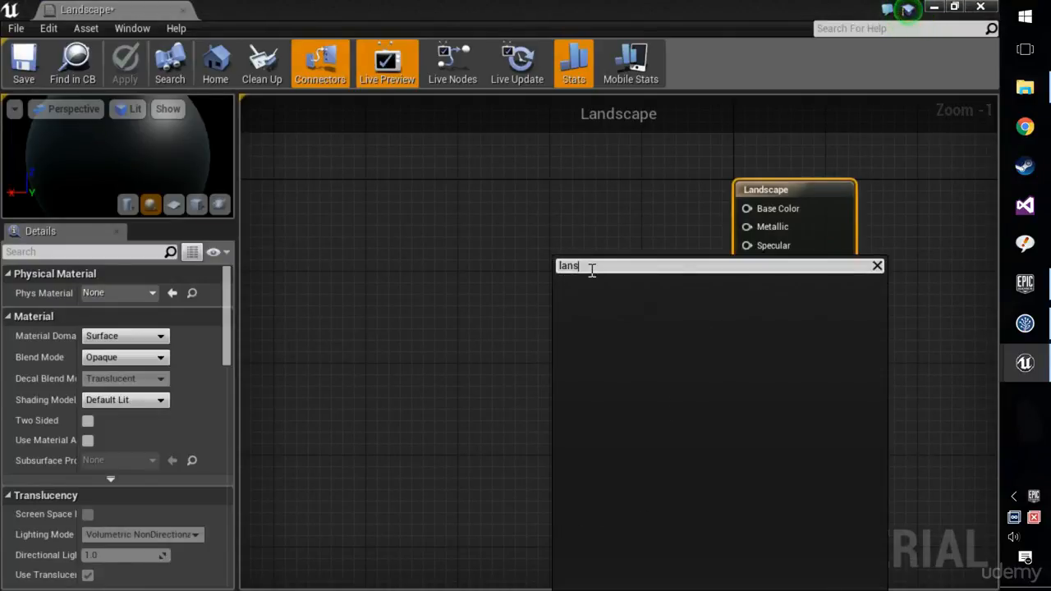
type("sca")
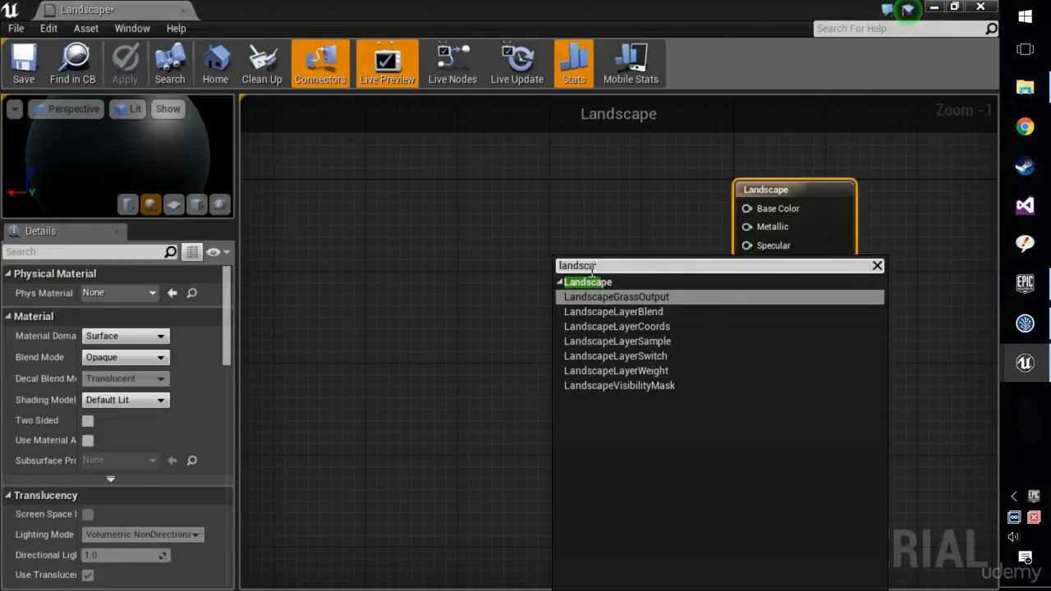
left_click(642, 314)
left_click_drag(597, 275, 617, 284)
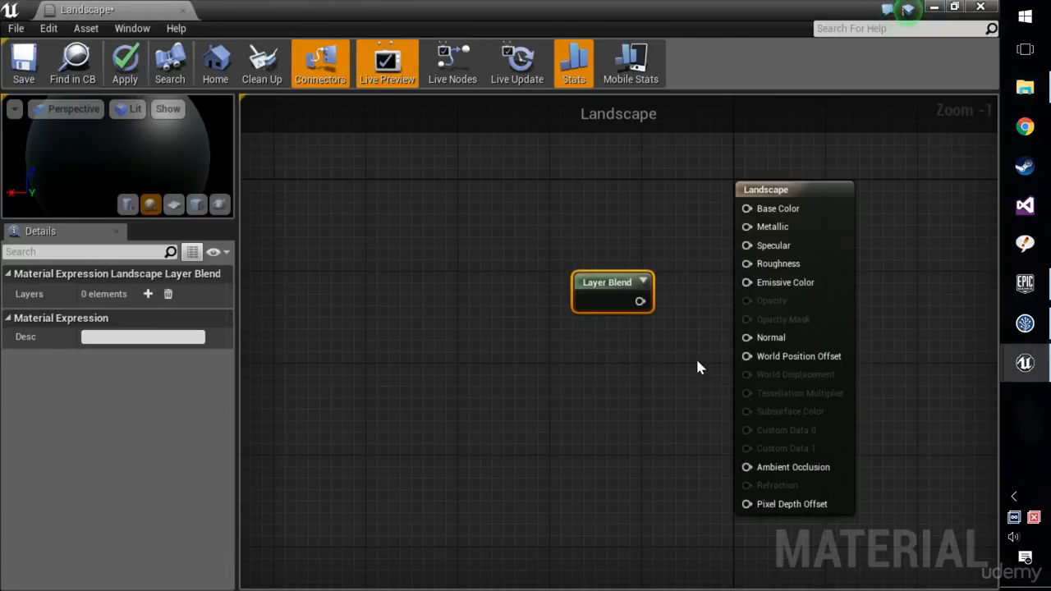
left_click_drag(639, 301, 747, 209)
Enable the Used with Landscape usage option on the main Landscape material node.
left_click(785, 191)
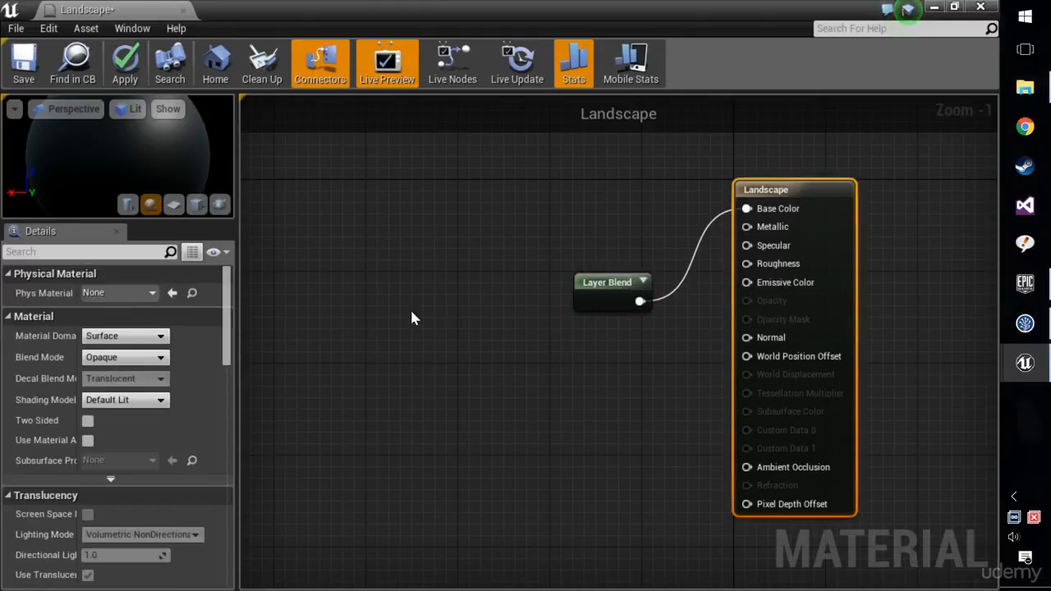
left_click_drag(227, 289, 226, 385)
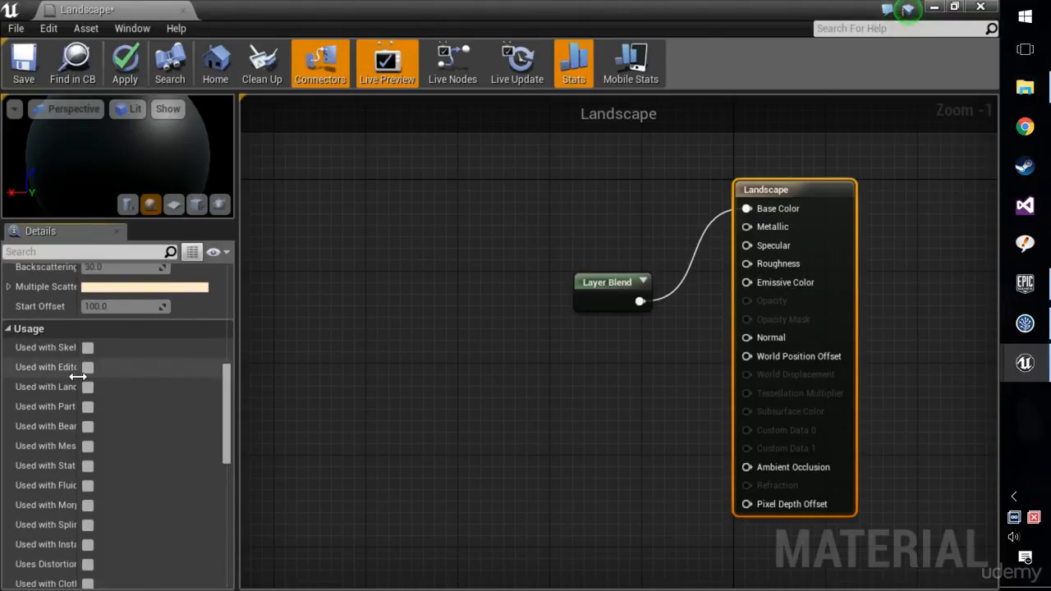
left_click_drag(80, 380, 161, 374)
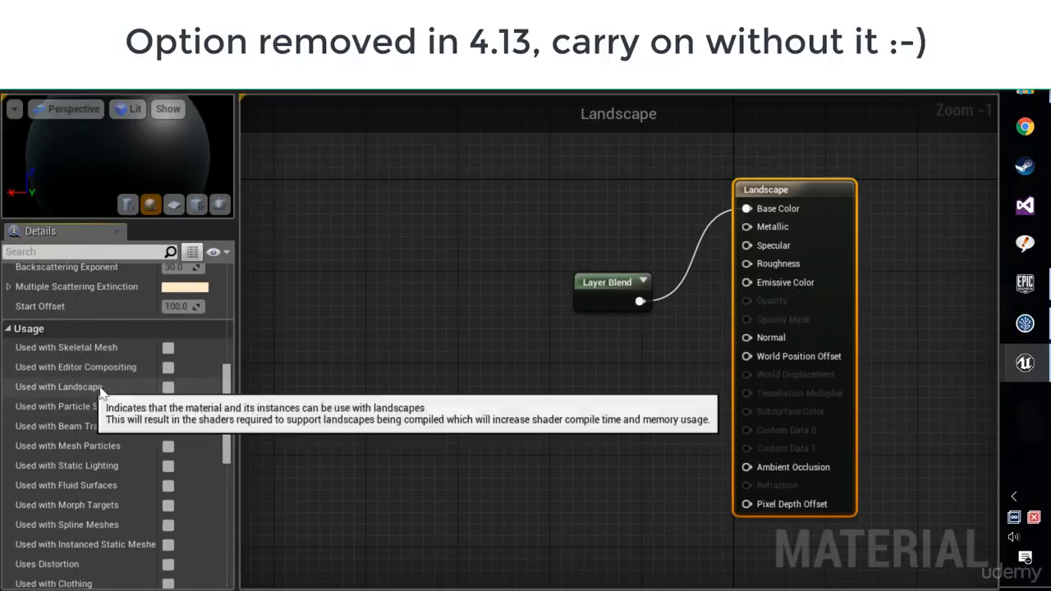
left_click(168, 388)
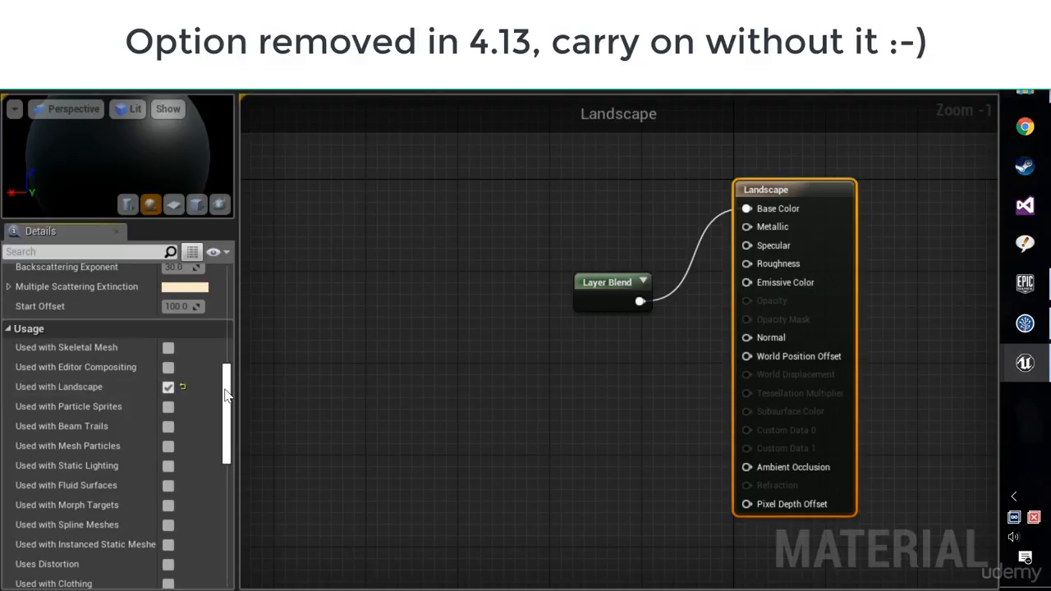
scroll(228, 395, "up", 10)
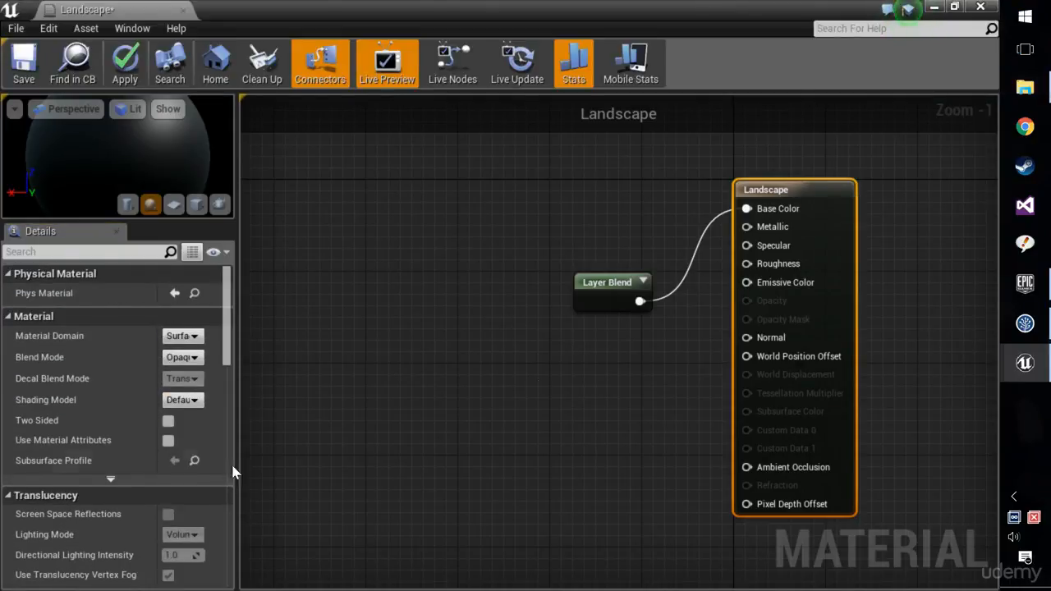
left_click_drag(229, 327, 230, 280)
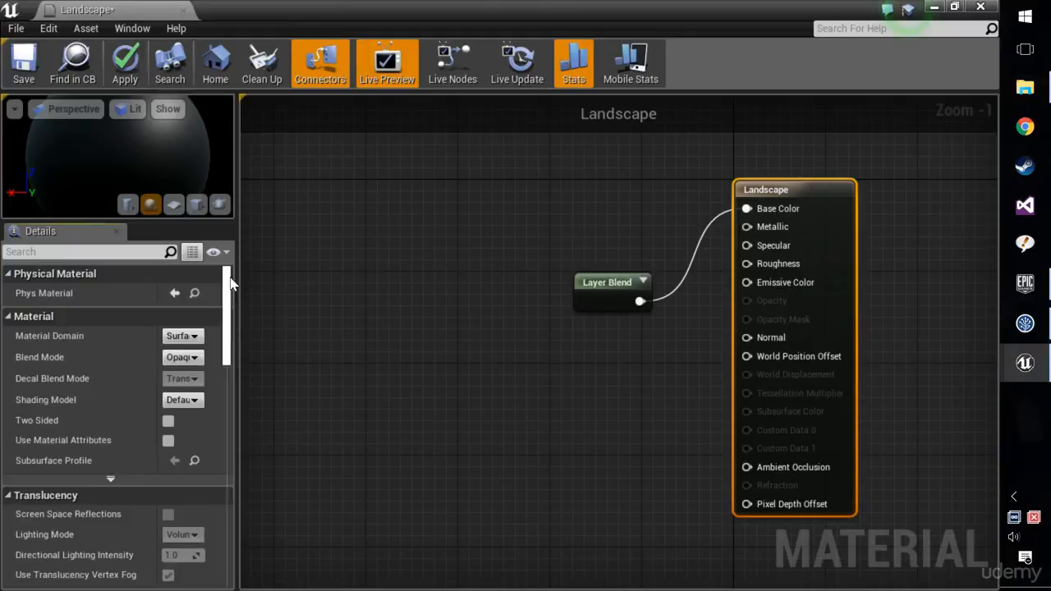
Add a first layer named Grass to the Layer Blend node.
left_click(607, 289)
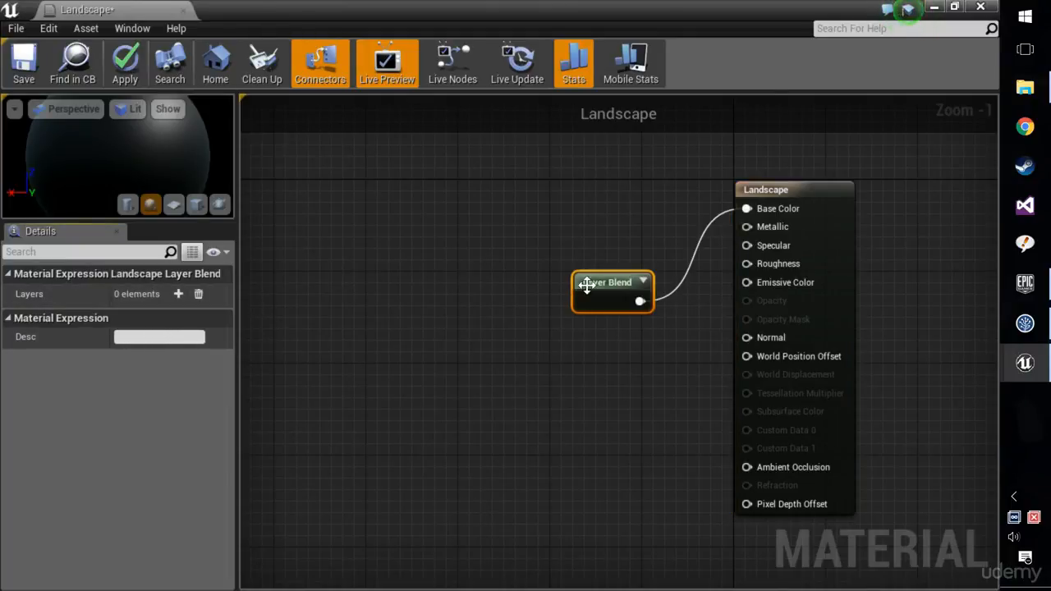
left_click(179, 293)
left_click(182, 333)
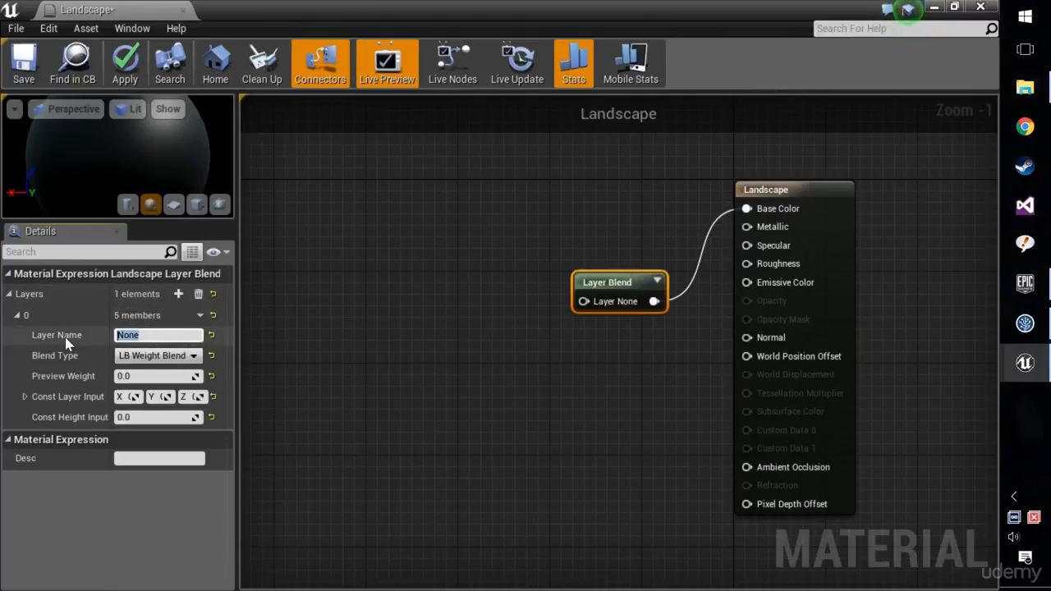
key("BackSpace")
type("Grass")
key("Return")
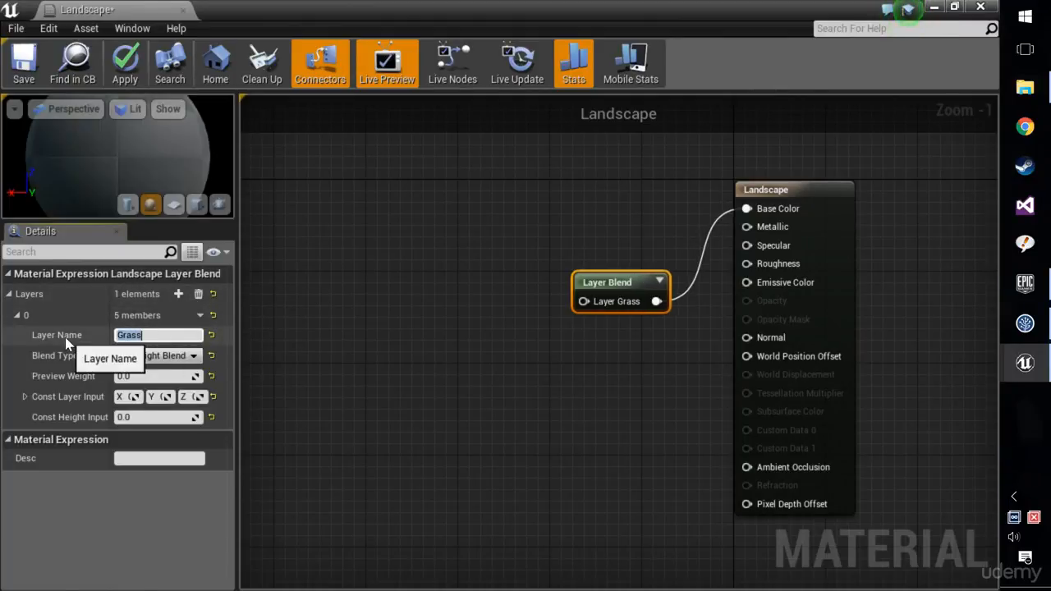
Add a second layer named Dirt to the Layer Blend node.
left_click(178, 294)
left_click(105, 459)
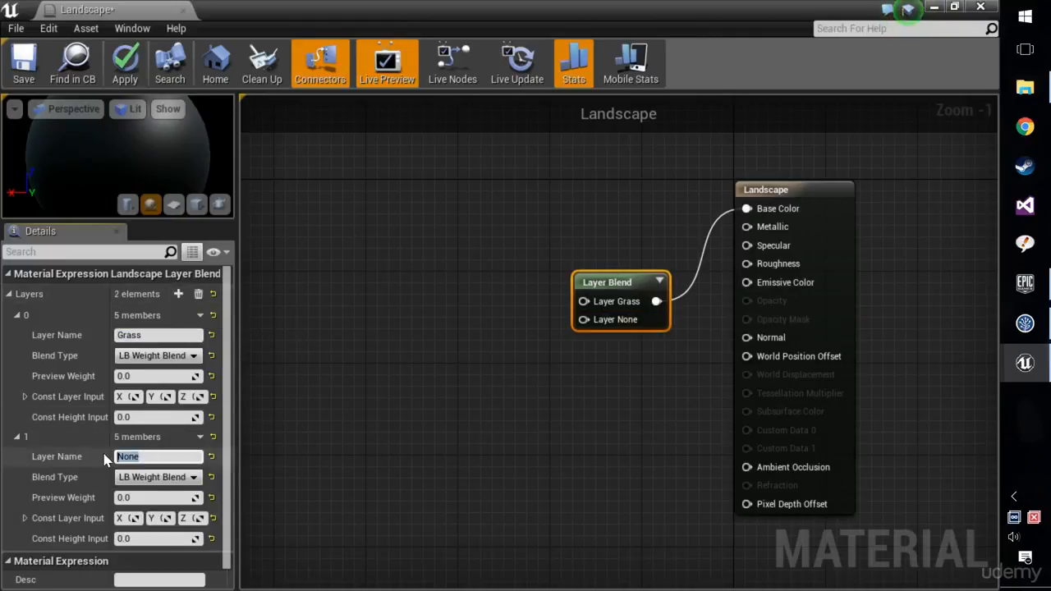
type("Dirt")
key("Return")
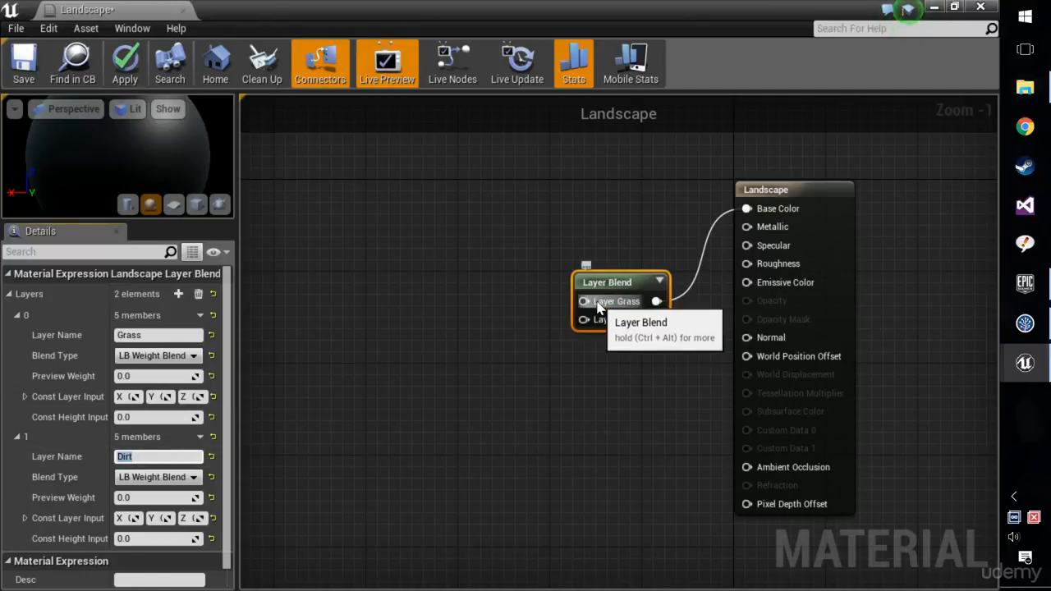
Add a VectorParameter node beside the Layer Blend node and connect its combined colour output to the Layer Grass input.
right_click(391, 258)
type("v")
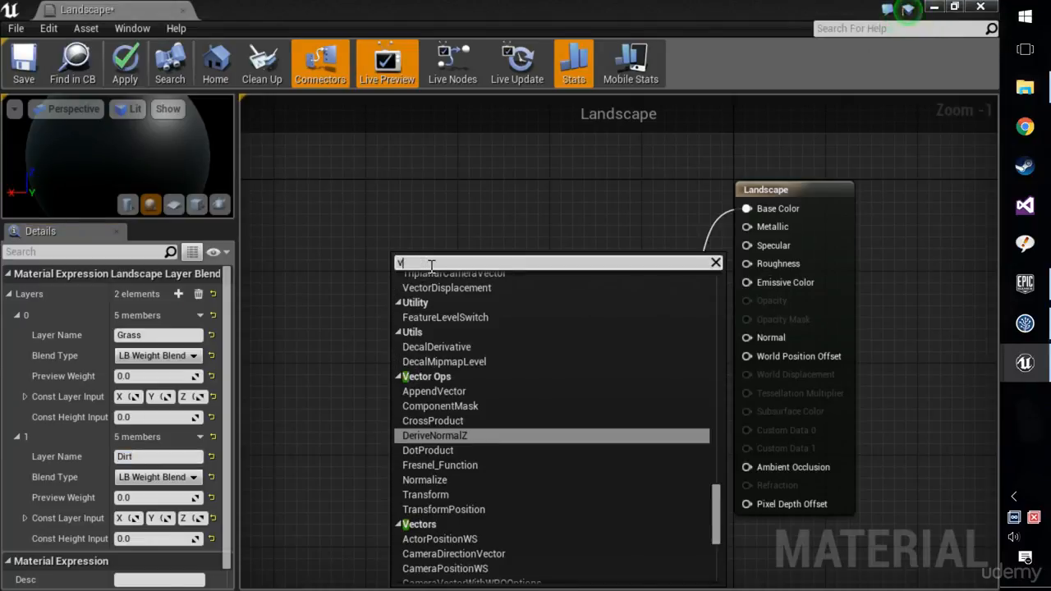
type("ectorpara")
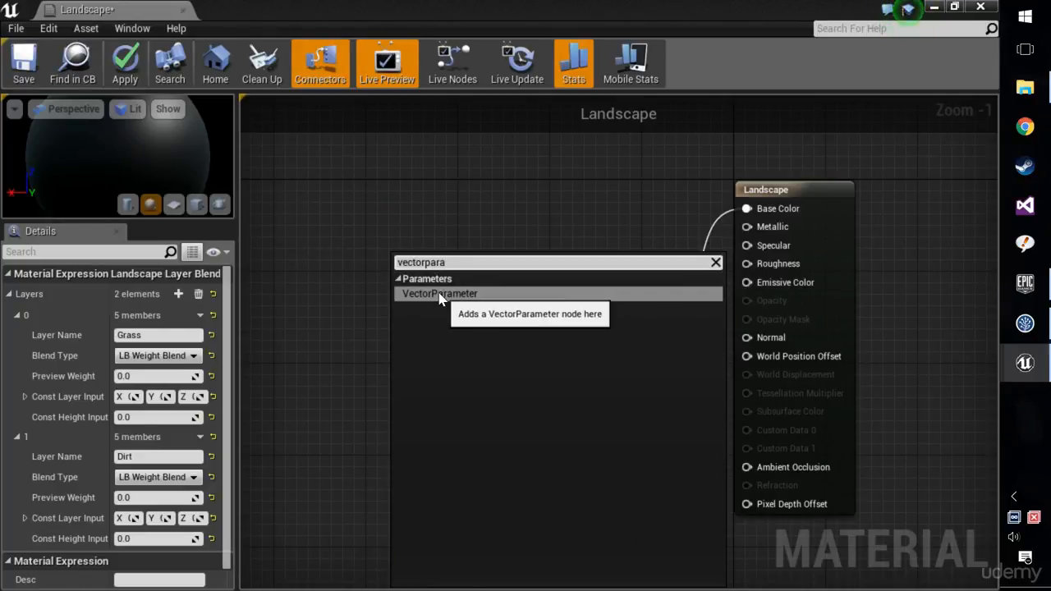
left_click(441, 294)
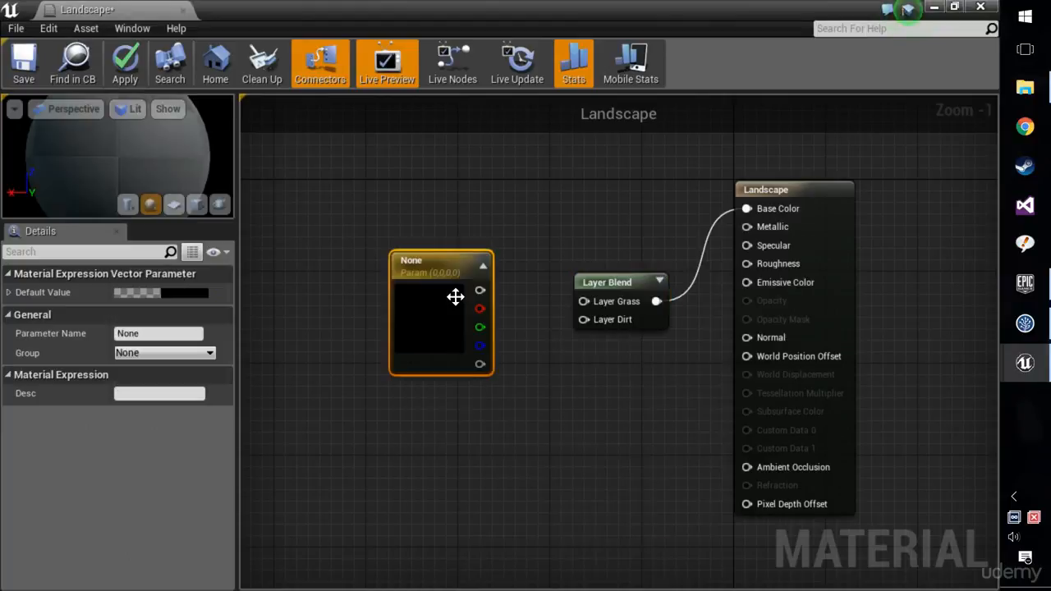
left_click_drag(452, 295, 468, 265)
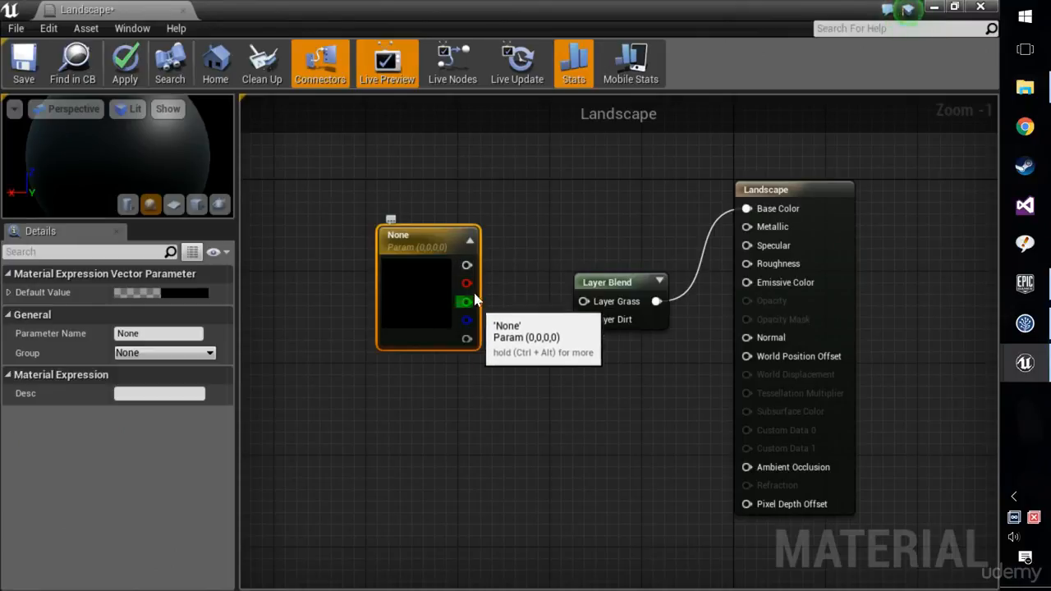
left_click_drag(466, 264, 604, 313)
Set the vector parameter's colour to a green with hue 126, saturation 0.716 and value 0.27.
double_click(418, 266)
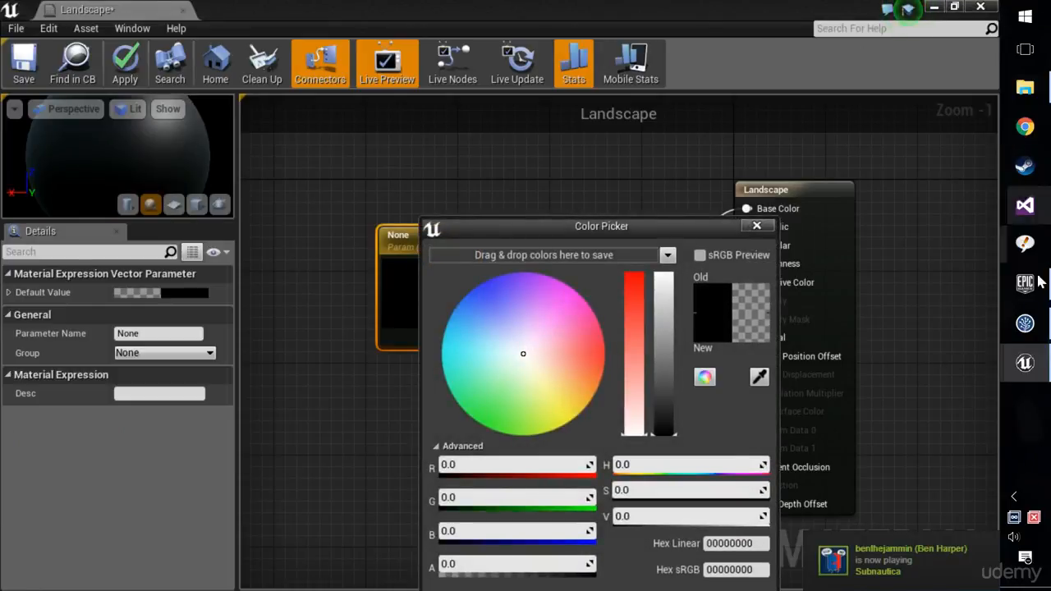
left_click(488, 402)
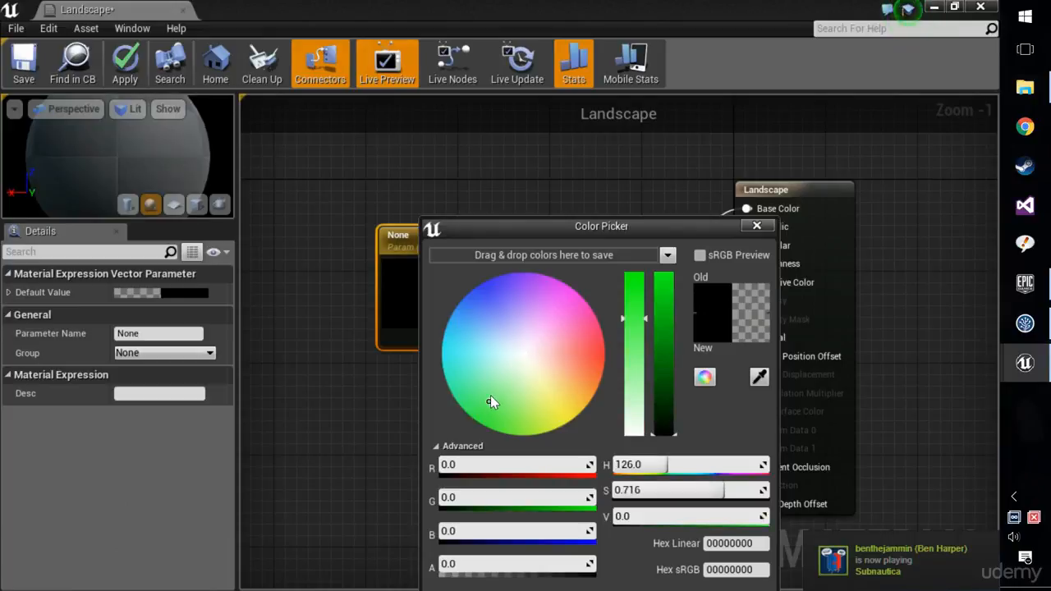
mouse_move(665, 355)
left_mouse_down()
mouse_move(671, 279)
mouse_move(672, 394)
left_mouse_up()
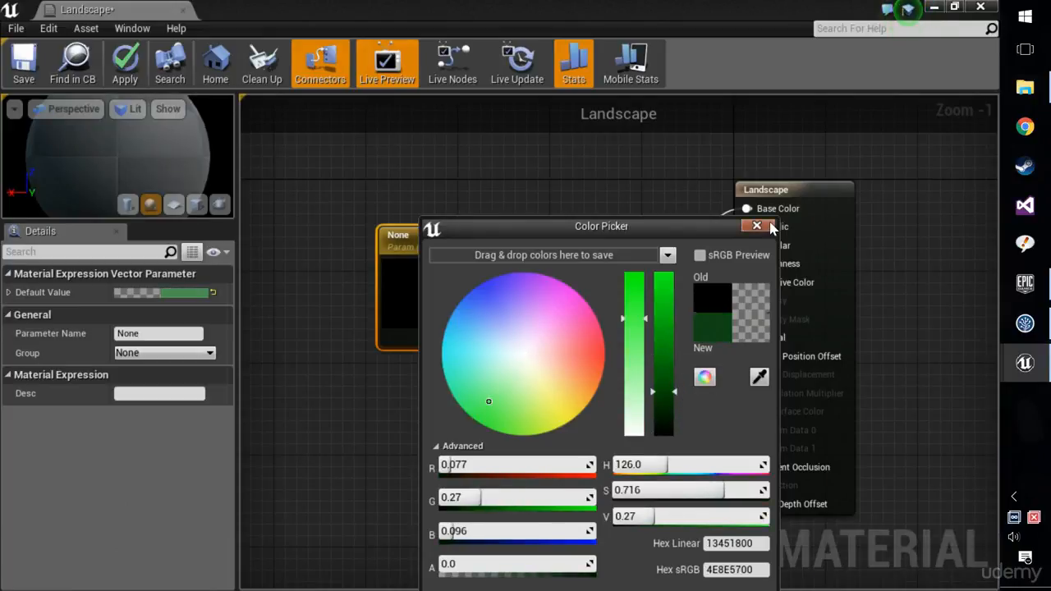
left_click(757, 226)
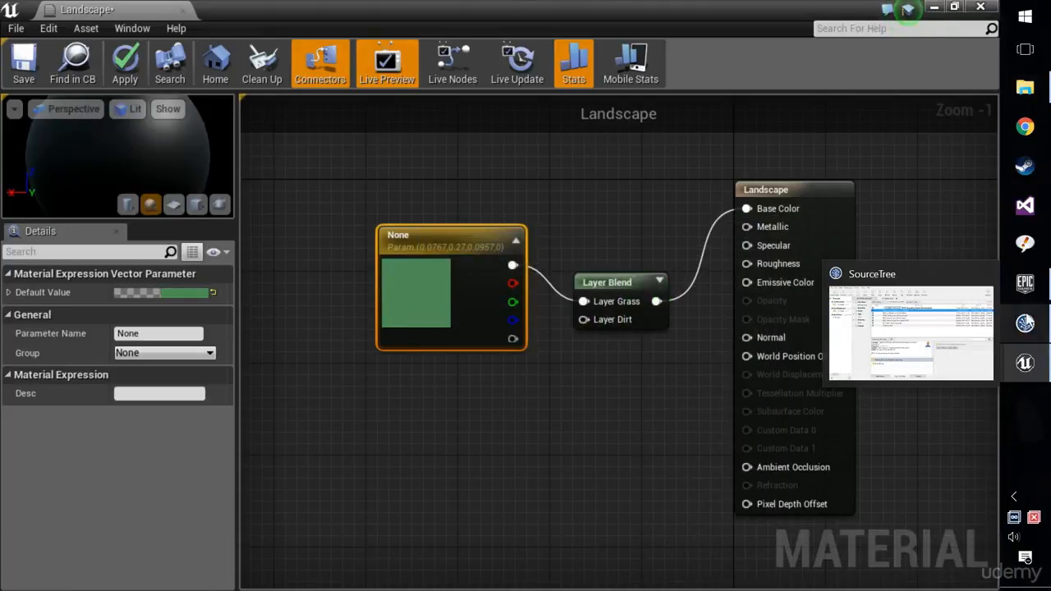
right_click(1024, 169)
mouse_move(1038, 288)
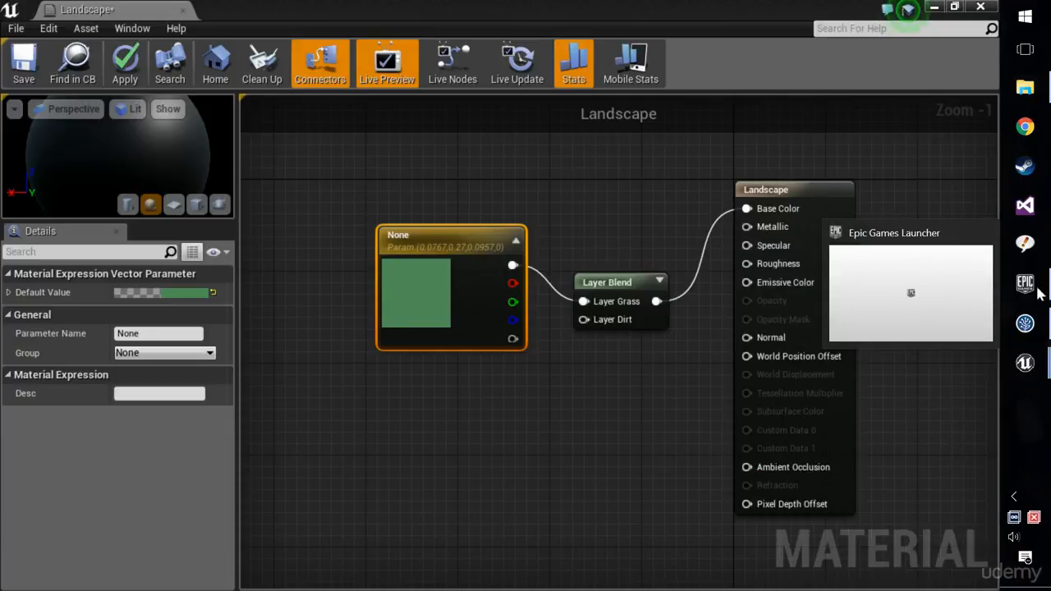
right_click(1025, 166)
left_click(903, 501)
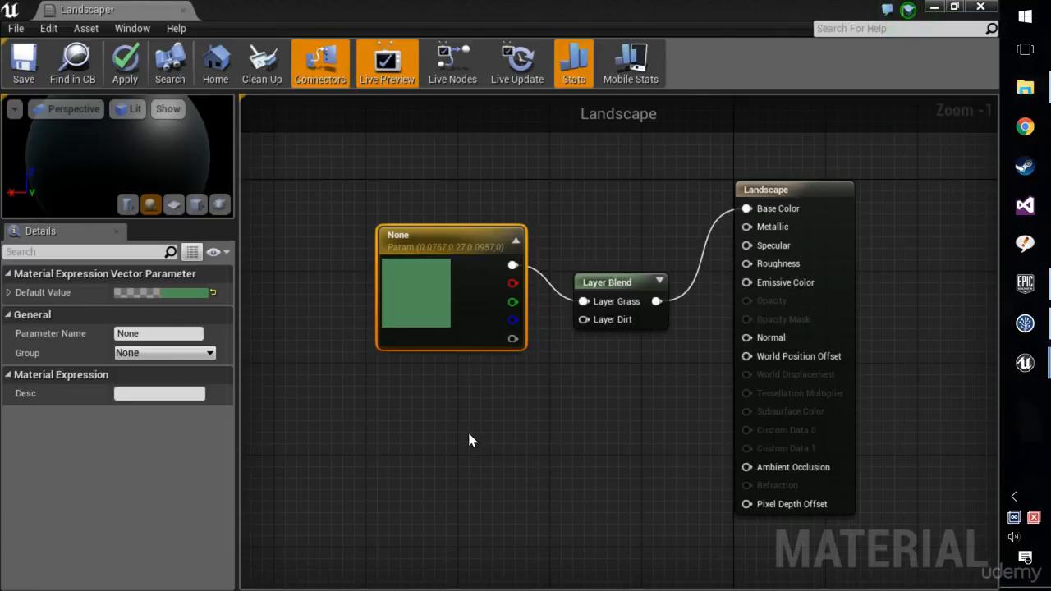
Add a second VectorParameter node below the green one and connect its combined colour output to the Layer Dirt input.
left_click(435, 212)
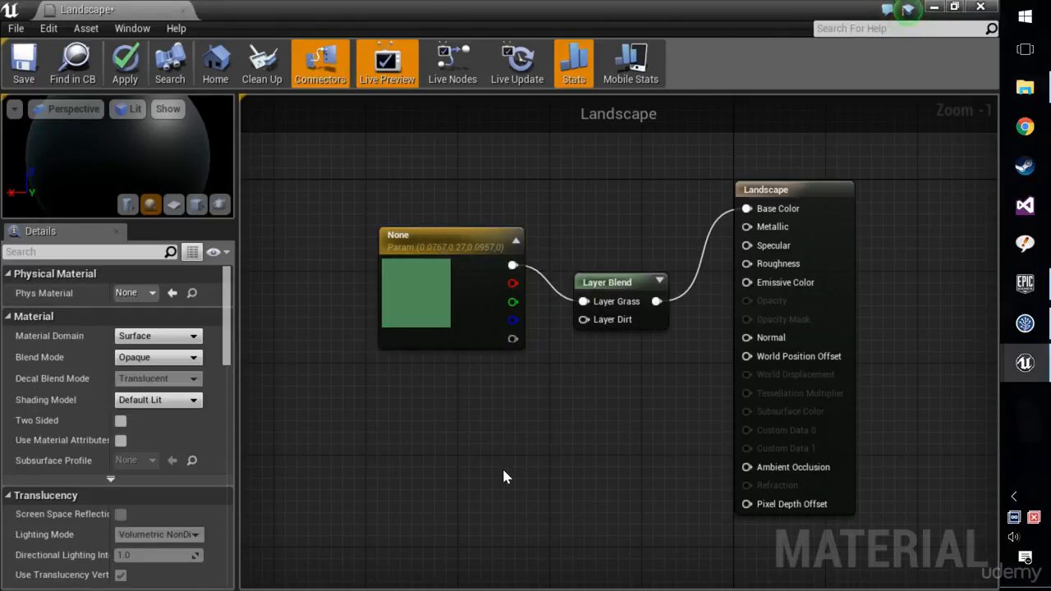
left_click(433, 457)
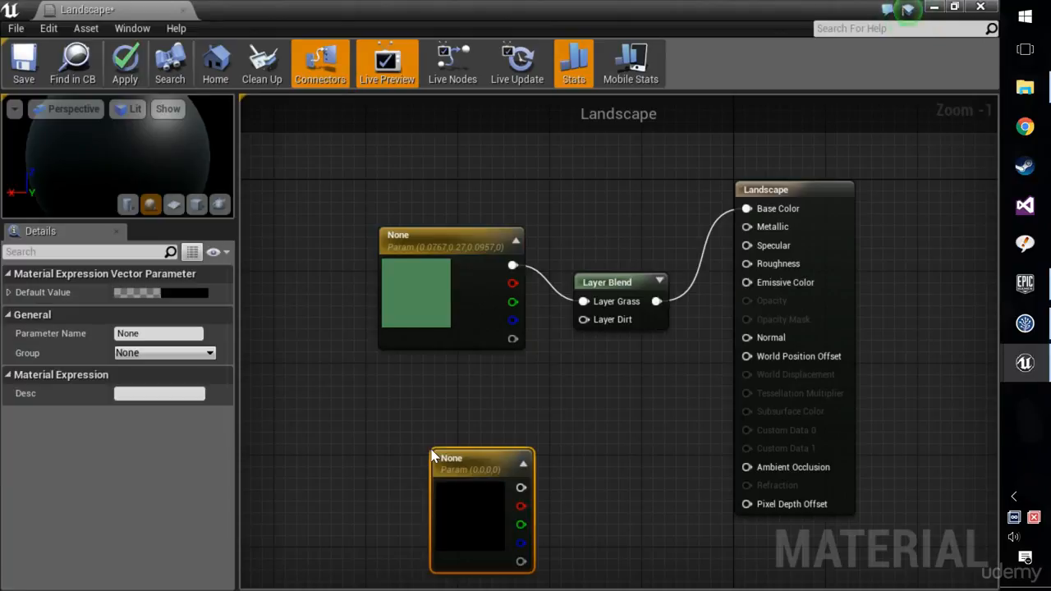
left_click_drag(443, 451, 411, 395)
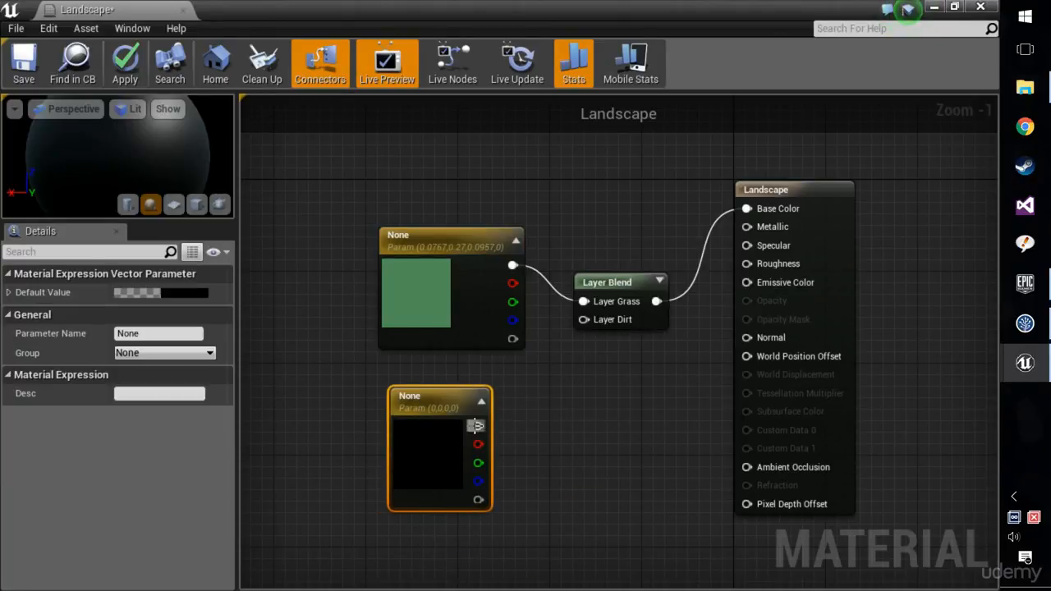
left_click_drag(477, 425, 584, 319)
Set the new parameter's colour to a brown with hue 44, saturation 0.813 and value 0.26, and align its node under the green one.
double_click(435, 457)
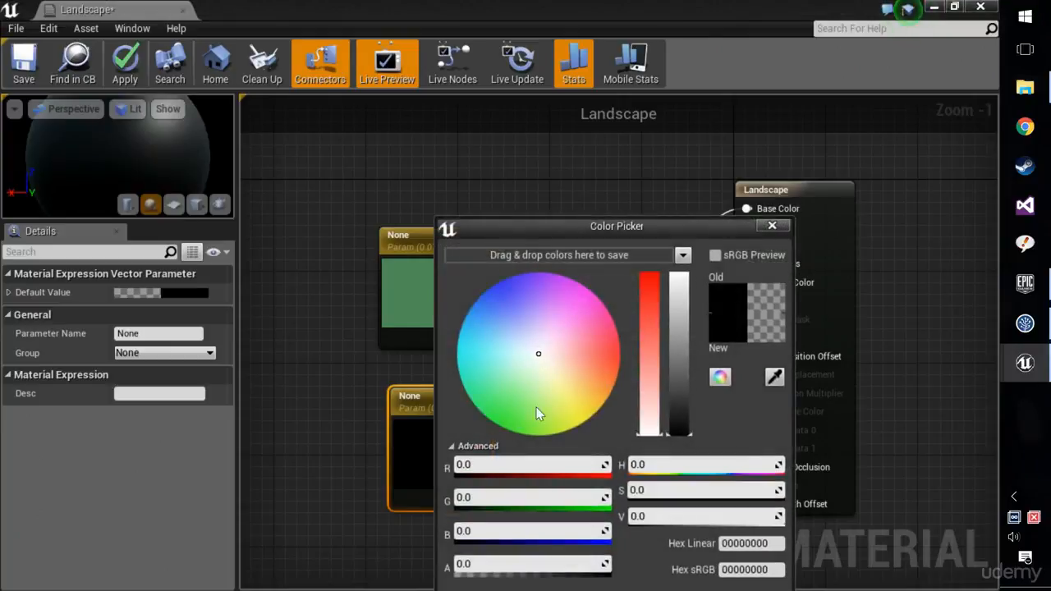
left_click_drag(538, 376, 588, 400)
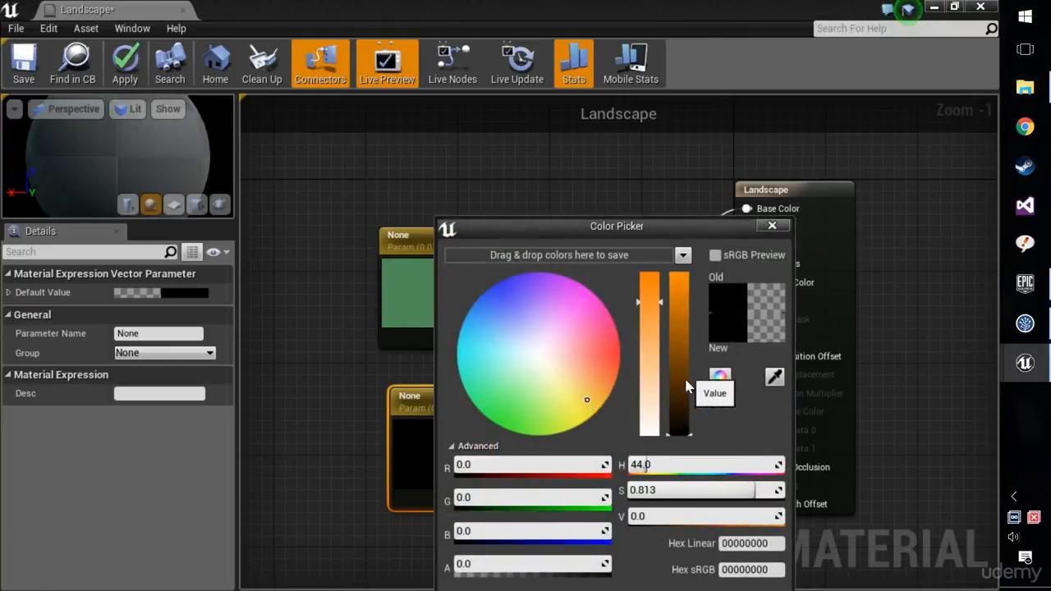
left_click_drag(679, 396, 680, 393)
left_click(772, 225)
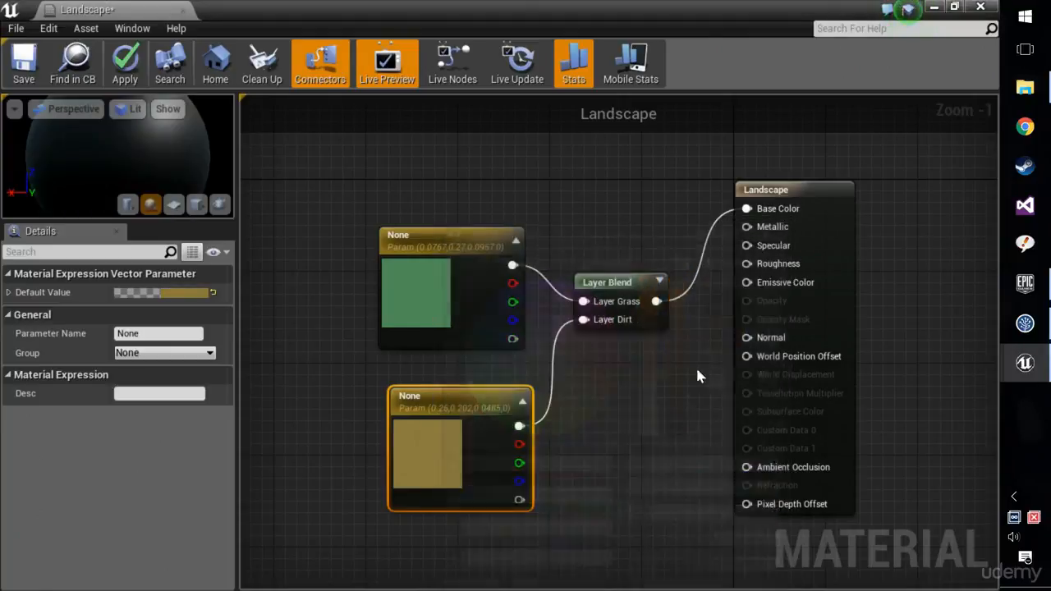
left_click_drag(473, 396, 462, 385)
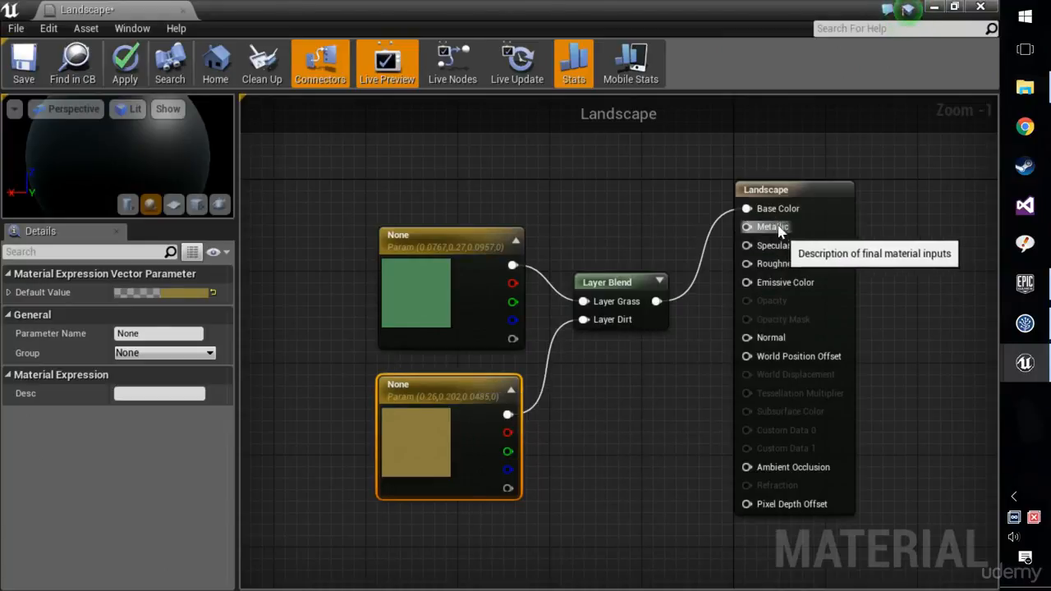
Enable Used with Landscape in the Landscape material's usage settings, and save and close the material.
right_click_drag(585, 186, 527, 184)
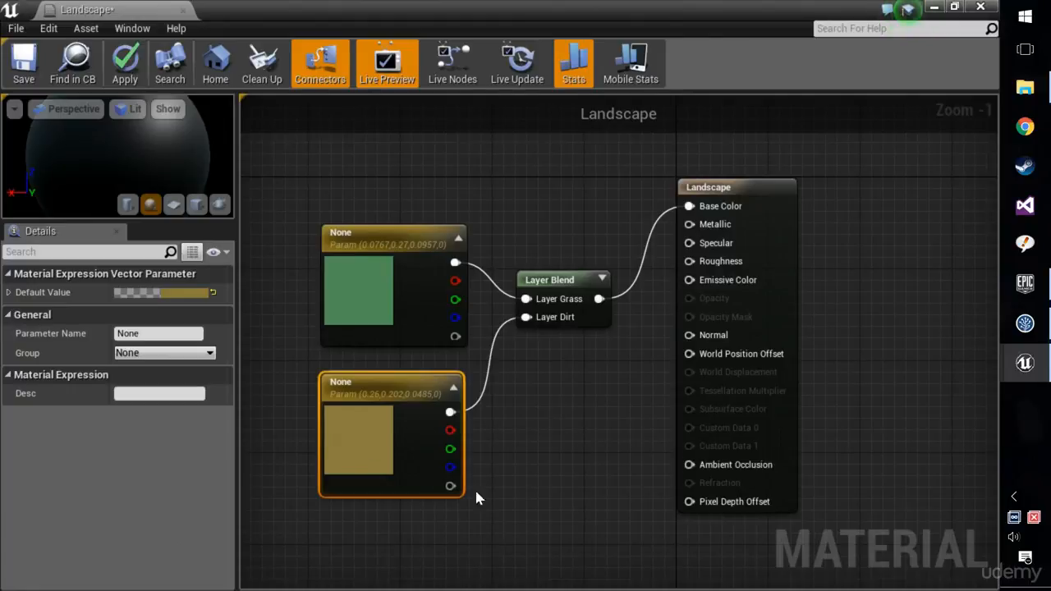
left_click(704, 187)
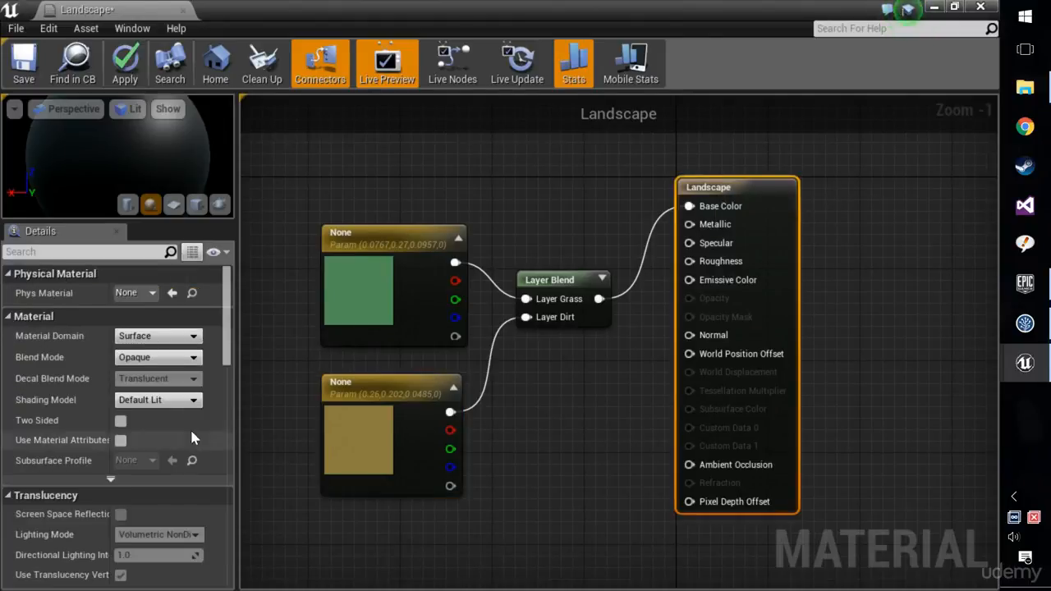
scroll(191, 427, "down", 5)
scroll(189, 423, "down", 6)
scroll(190, 457, "up", 3)
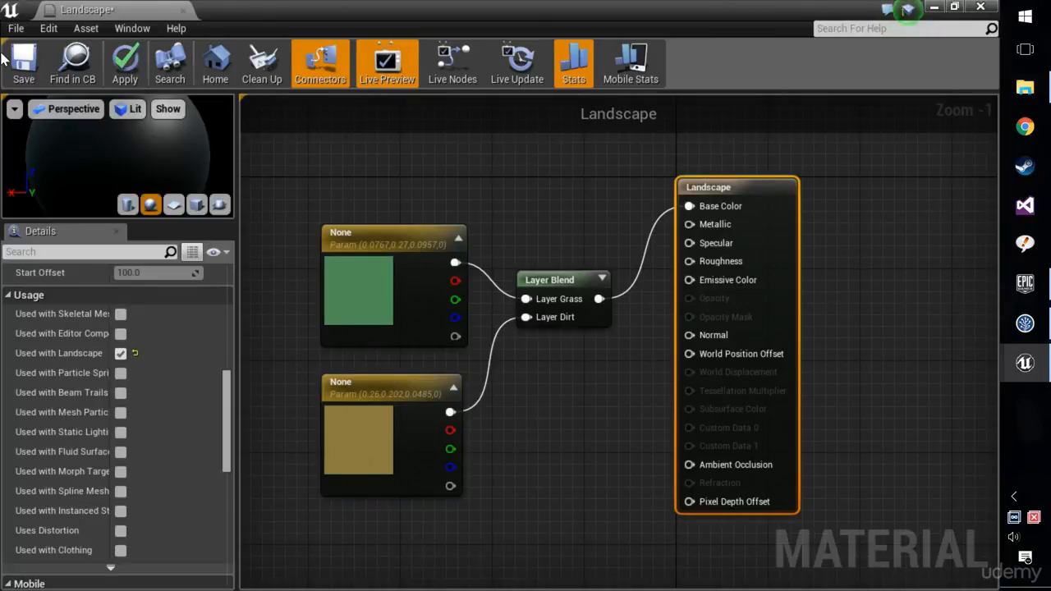
left_click(24, 70)
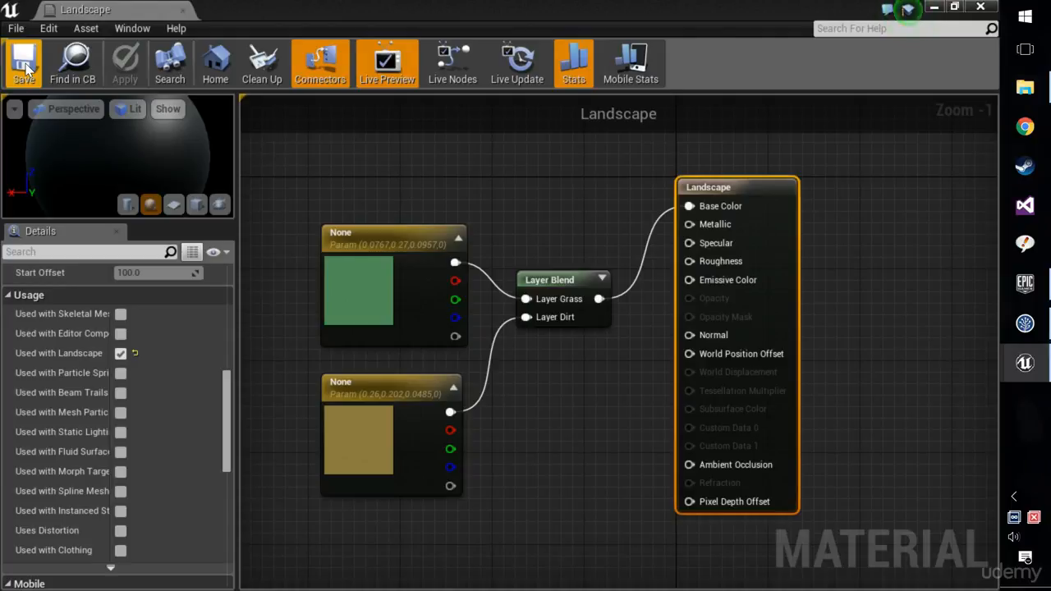
left_click(993, 6)
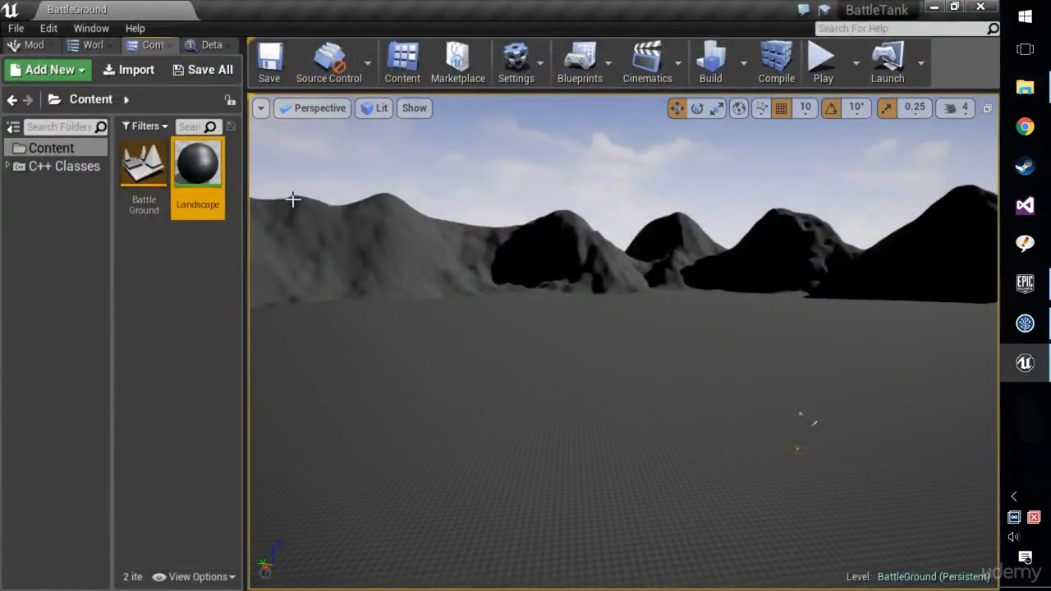
Switch the level editor to Landscape mode with the Paint tools active.
left_click(31, 45)
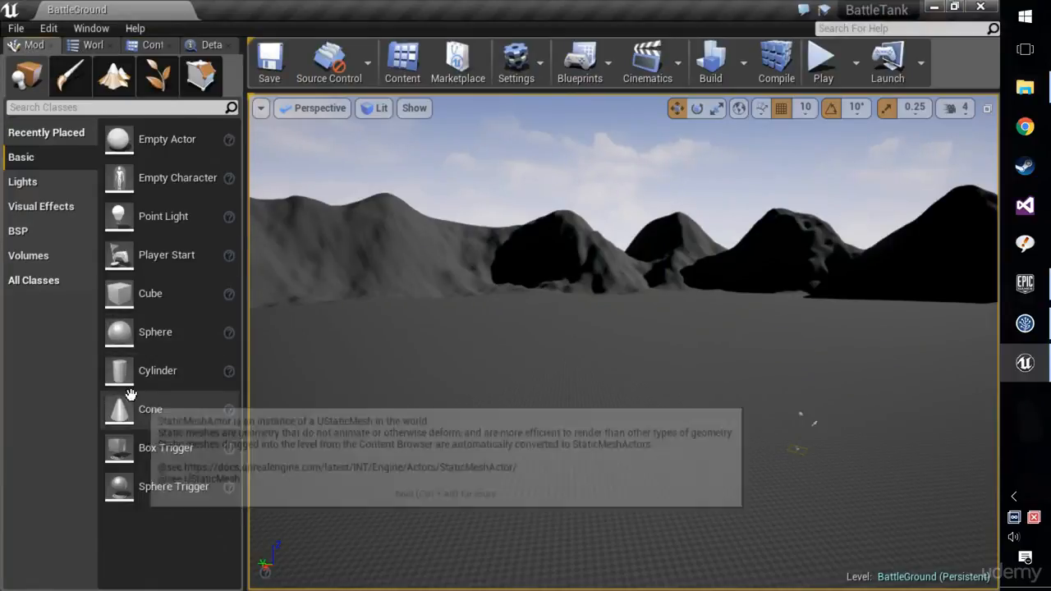
left_click(118, 81)
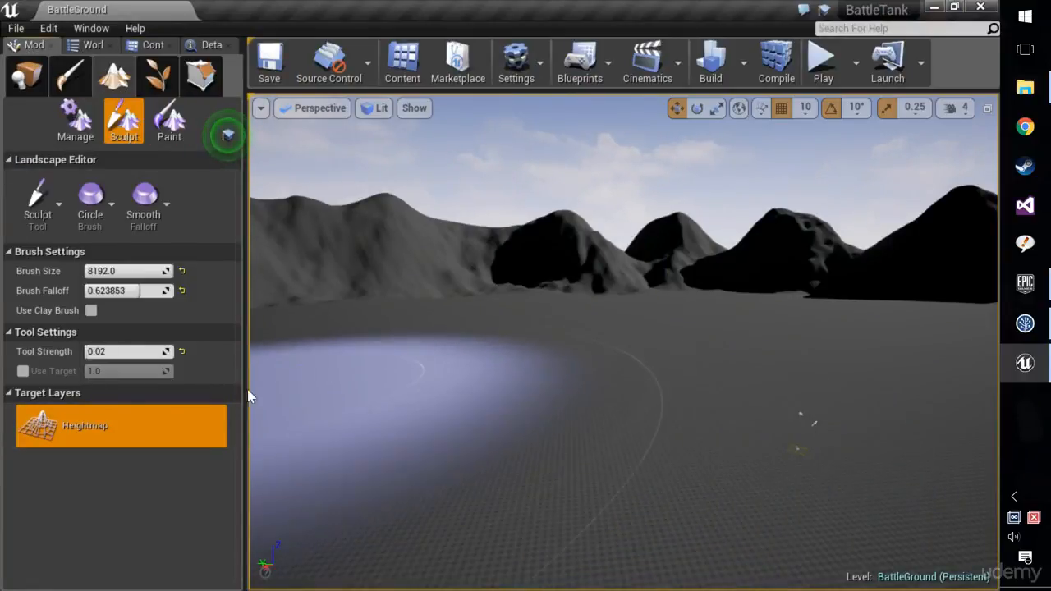
left_click(170, 123)
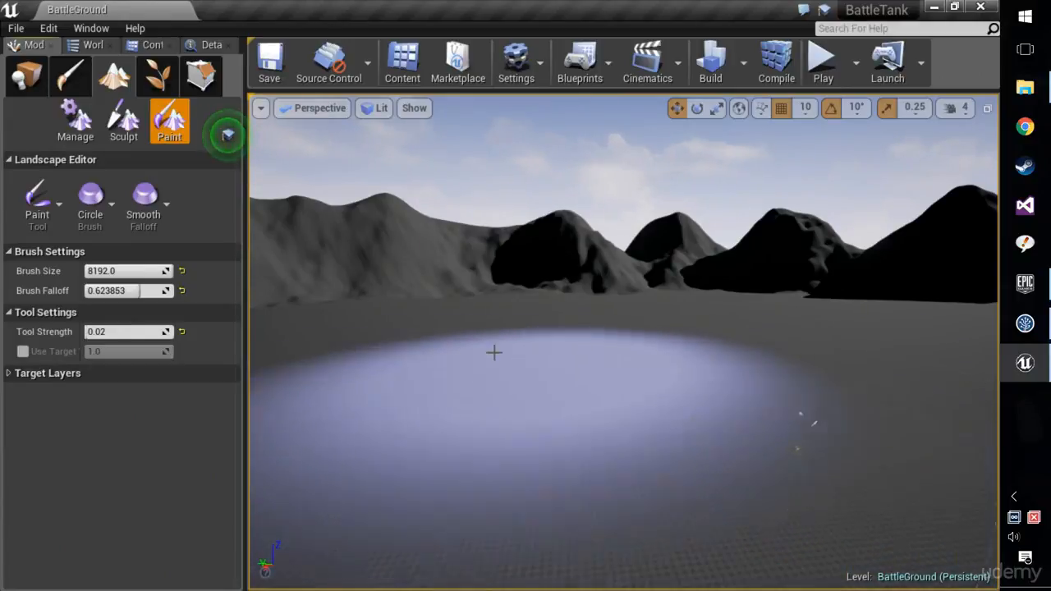
Assign the Landscape material as the landscape material of the Landscape2 actor.
left_click(88, 44)
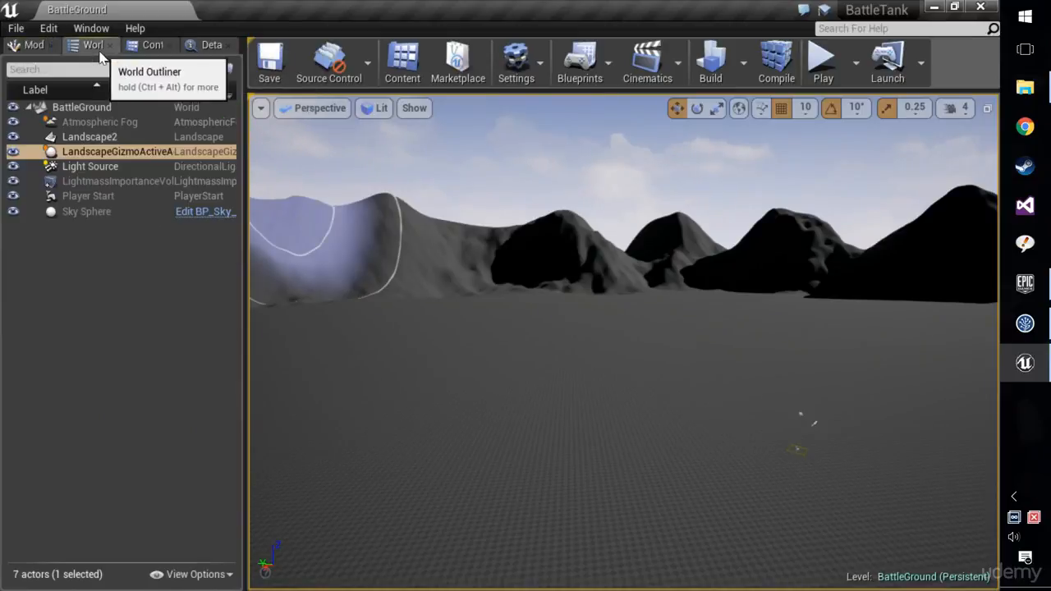
left_click(115, 140)
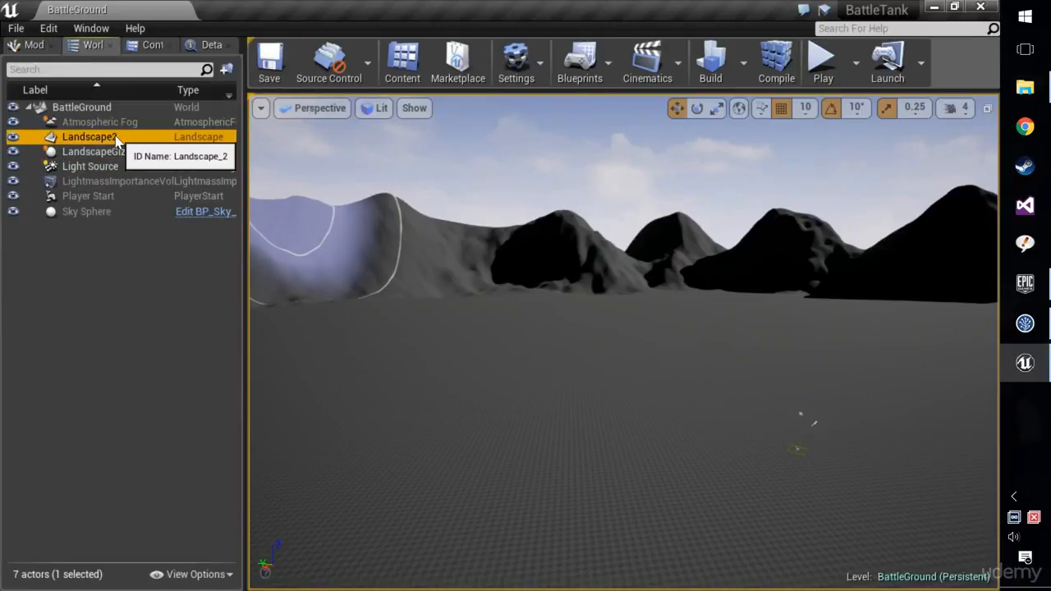
left_click(210, 42)
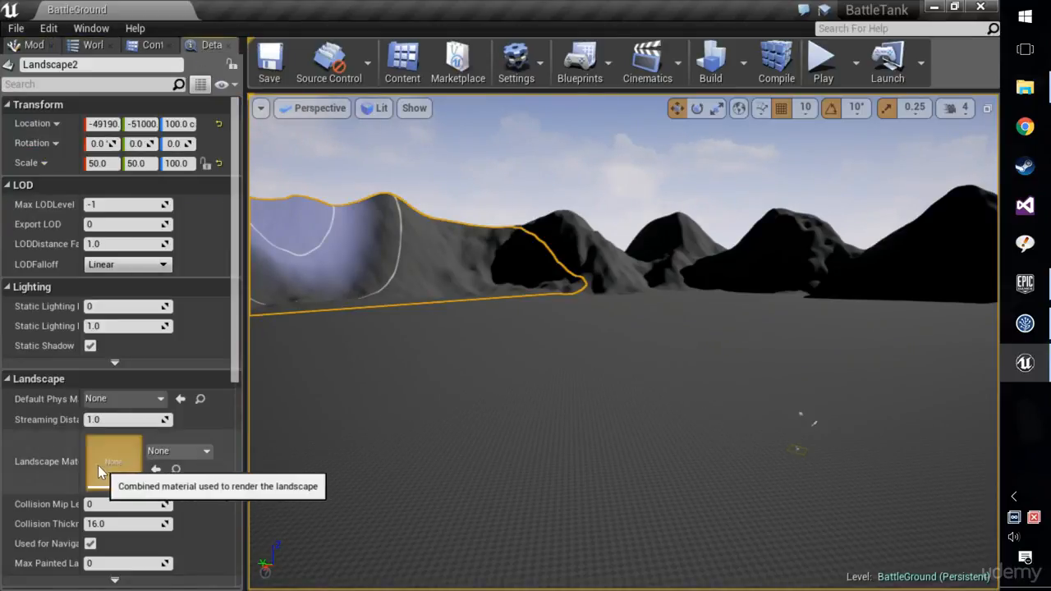
left_click(178, 451)
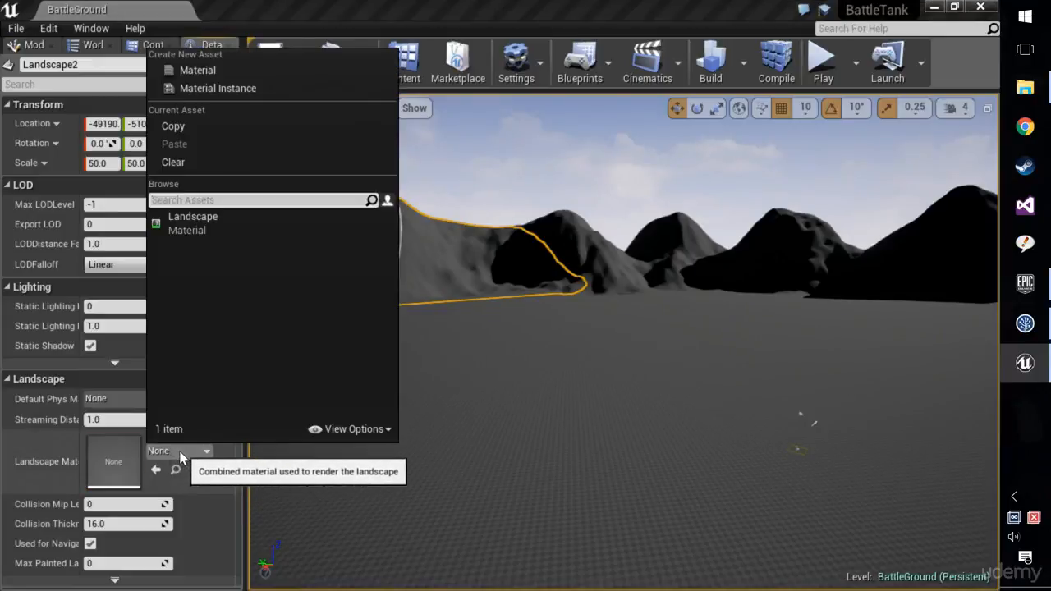
left_click(193, 222)
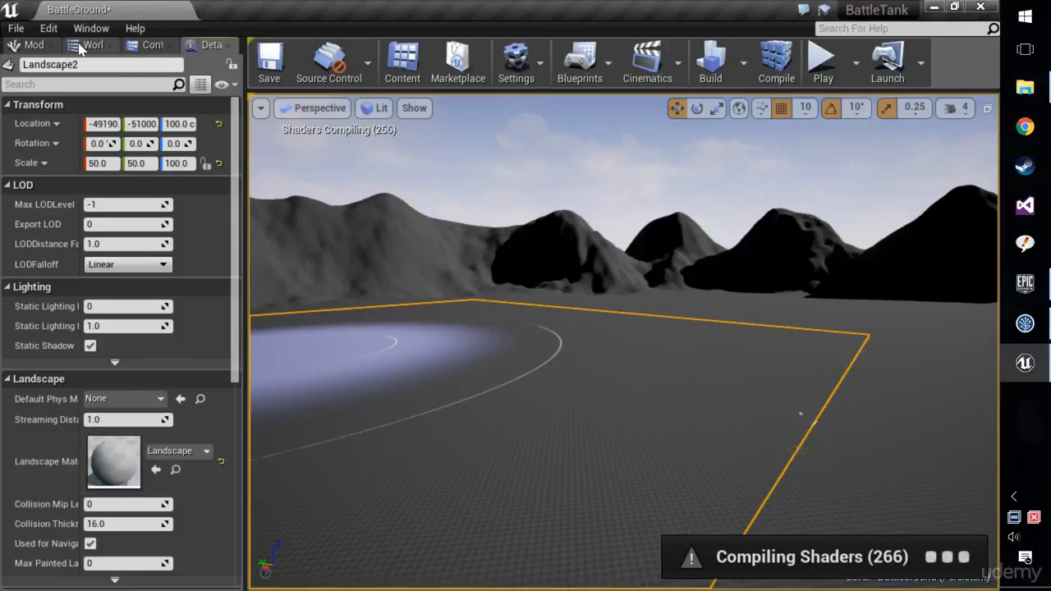
Return to landscape painting, expand the target layers and select the Grass layer.
left_click(31, 44)
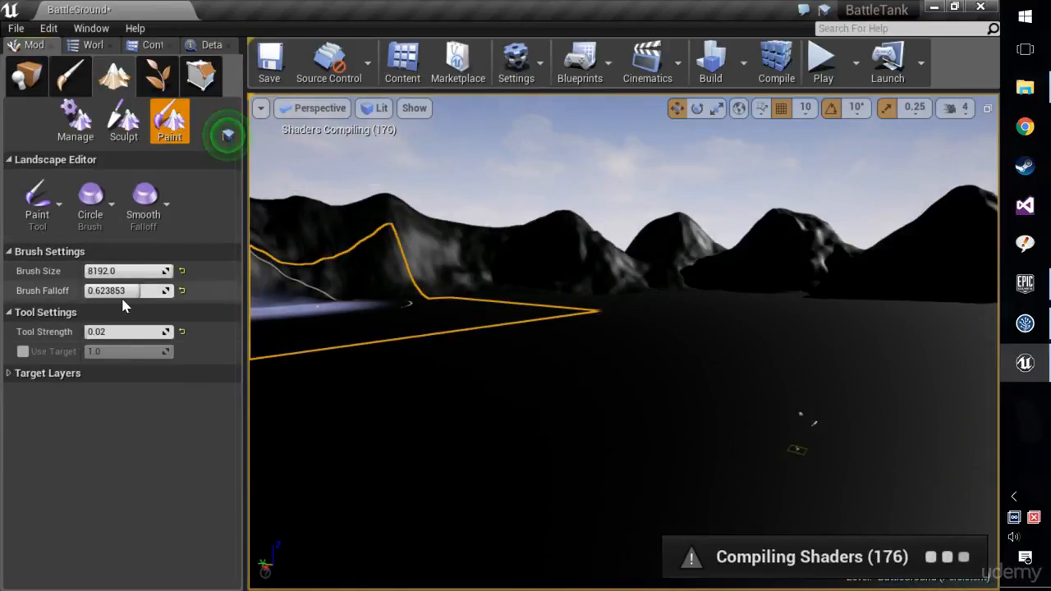
left_click(58, 375)
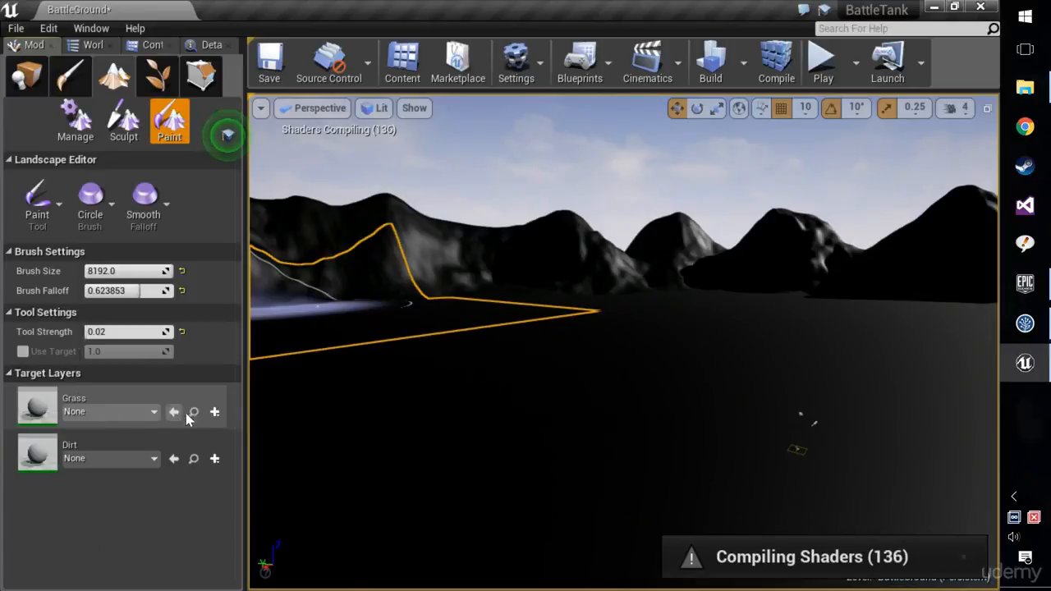
left_click(156, 403)
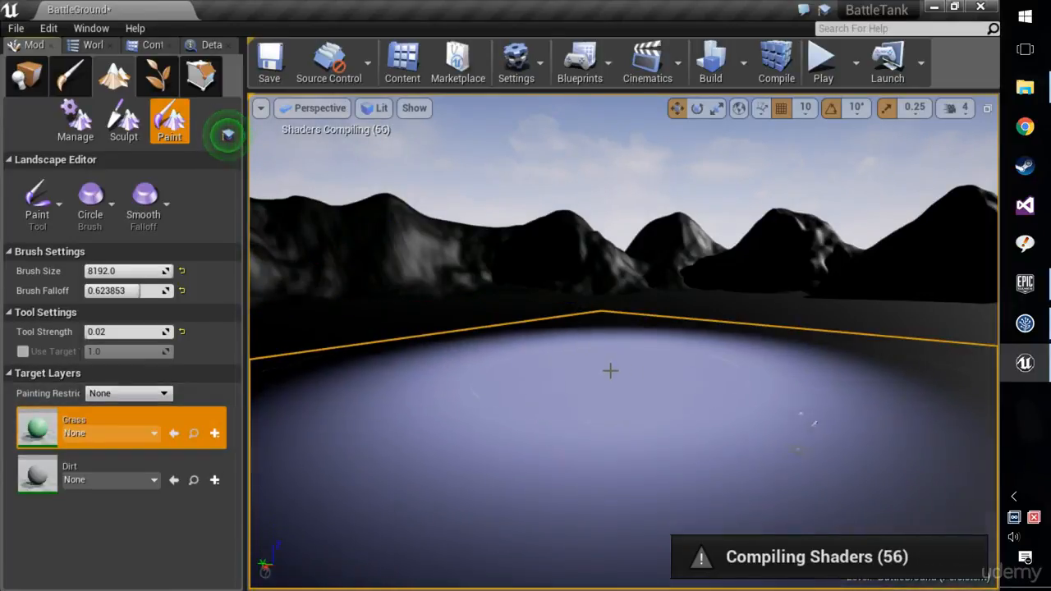
Try to paint the Grass layer onto the terrain and to create layer info for it.
left_click(613, 376)
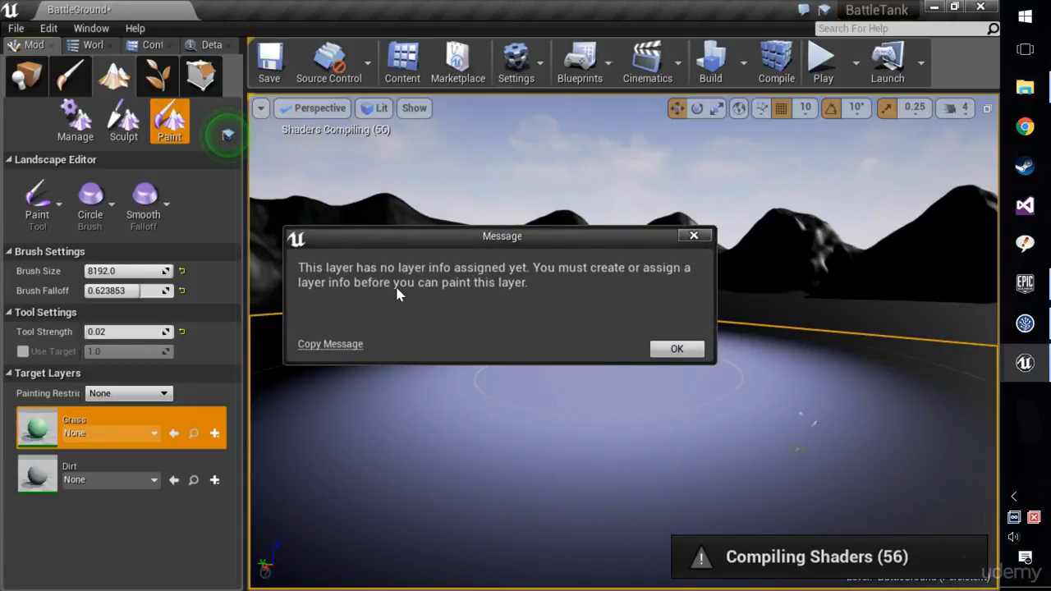
left_click(677, 350)
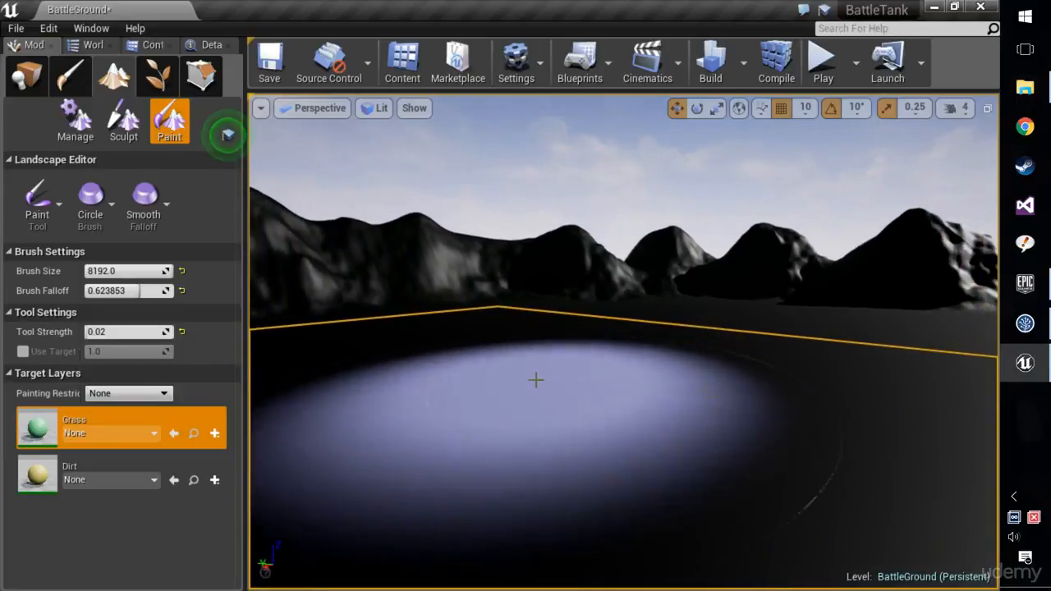
left_click(215, 434)
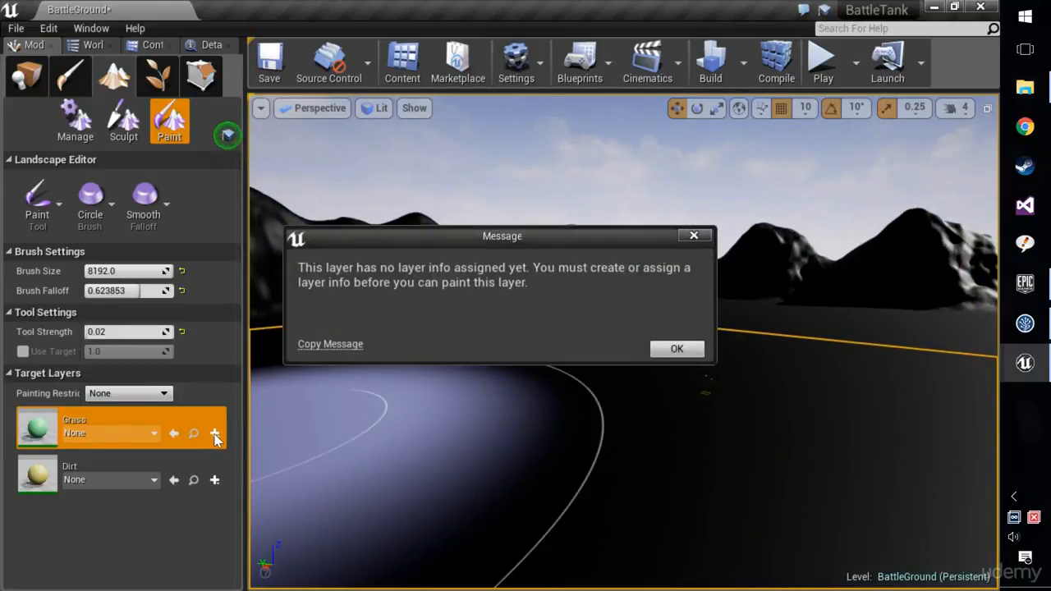
left_click(679, 353)
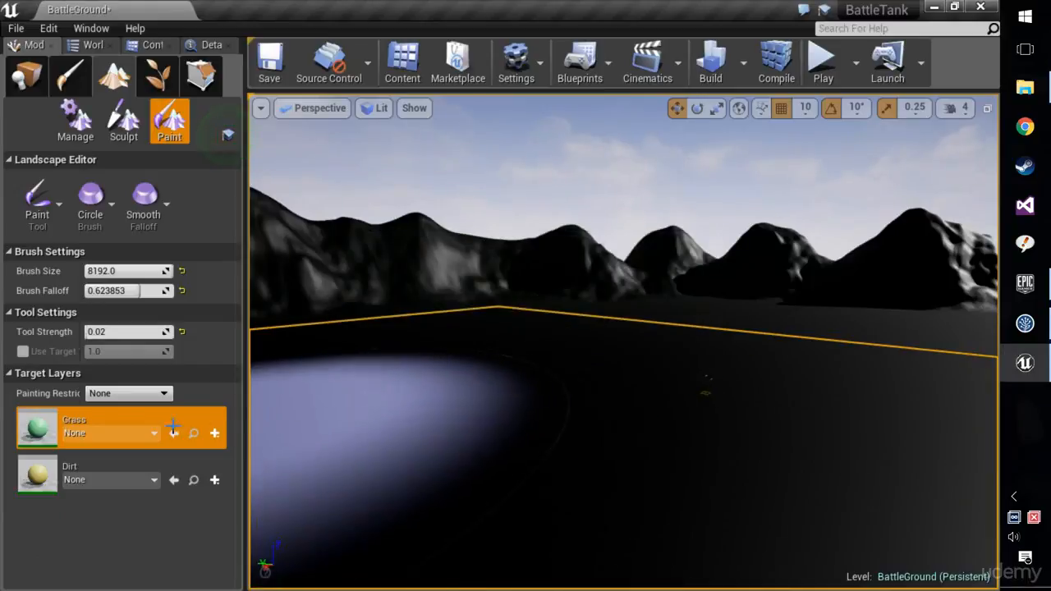
left_click(215, 433)
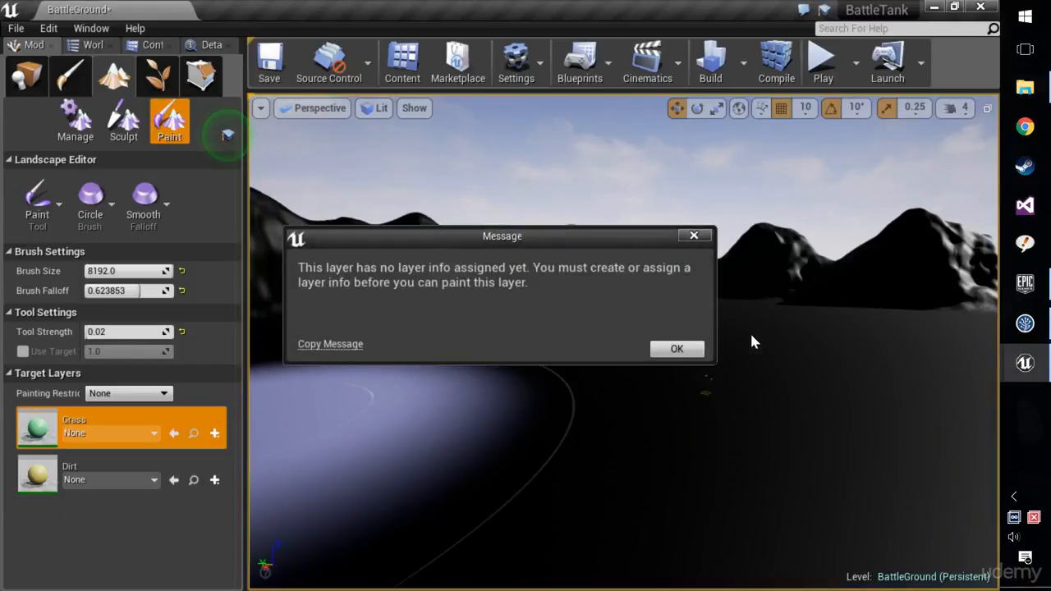
left_click(680, 353)
left_click(154, 448)
left_click(675, 351)
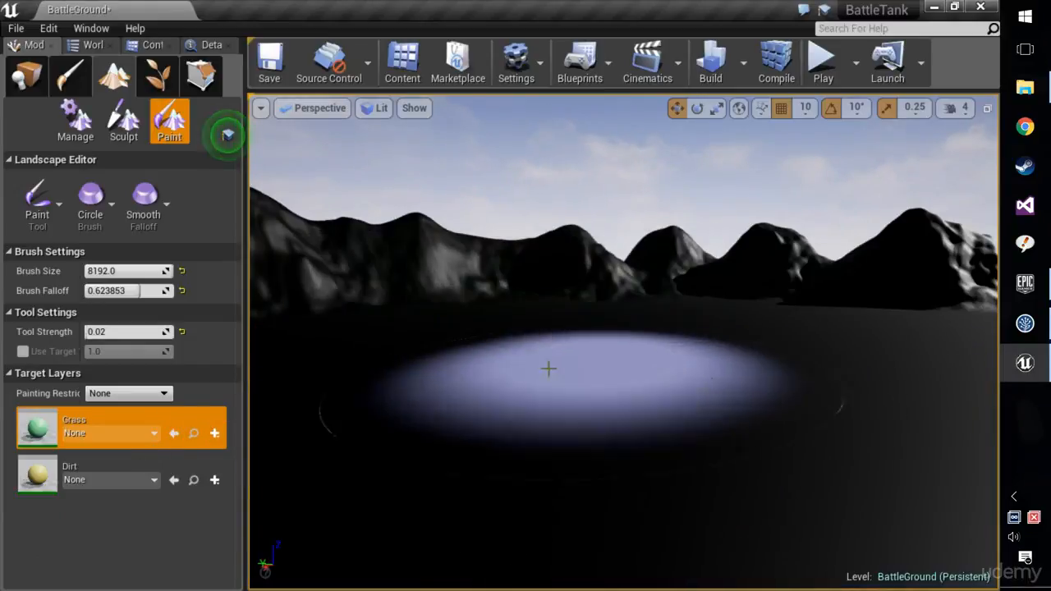
left_click(37, 469)
left_click(674, 349)
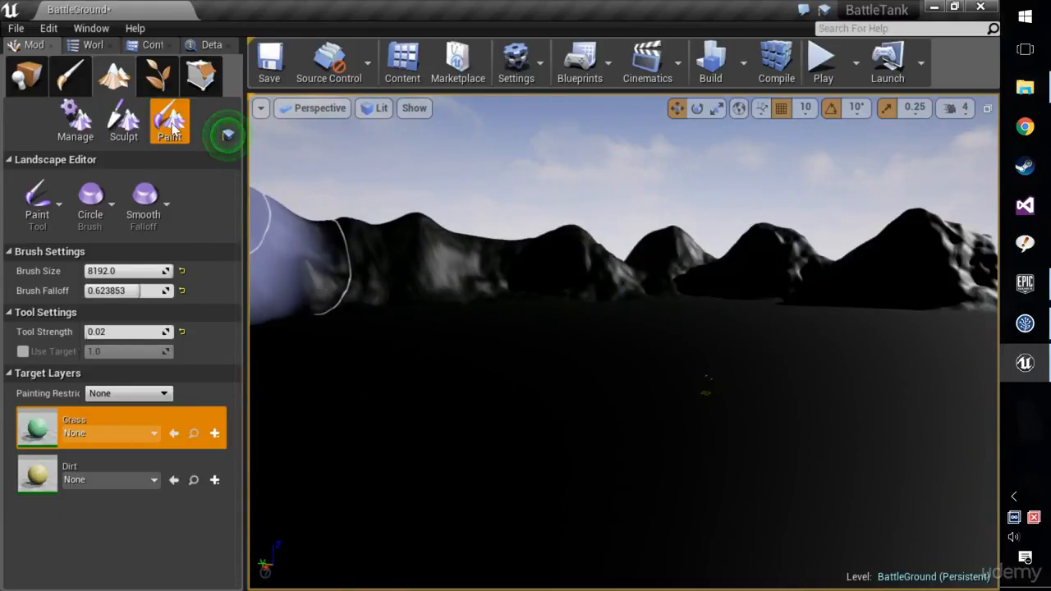
Re-enter the Paint tools and create a Weight-Blended Layer (normal) info object named Grass_LayerInfo for Grass in the BattleGround_sharedassets folder.
left_click(124, 121)
left_click(169, 121)
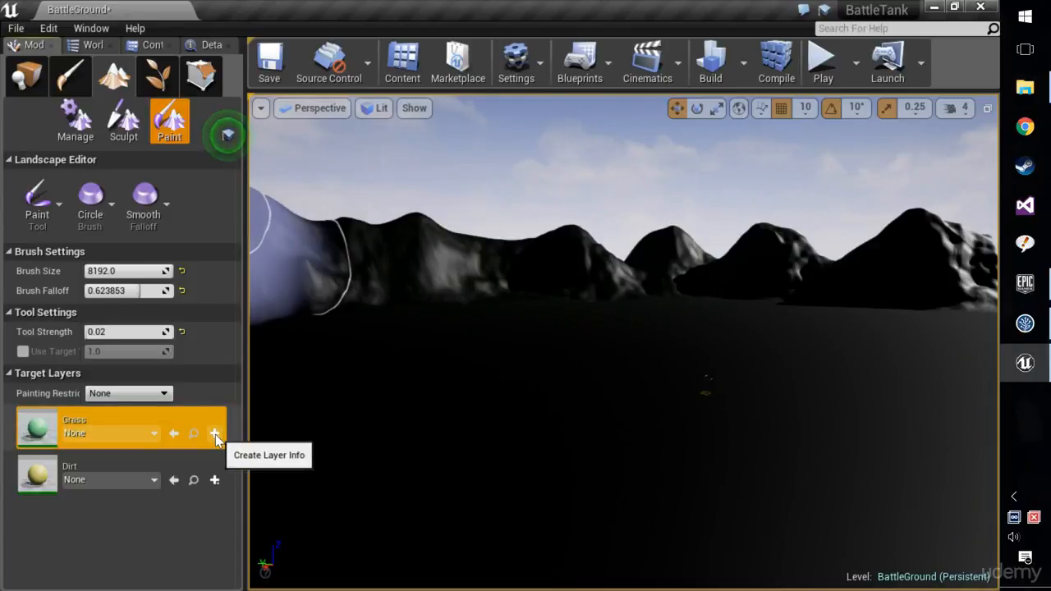
left_click(215, 435)
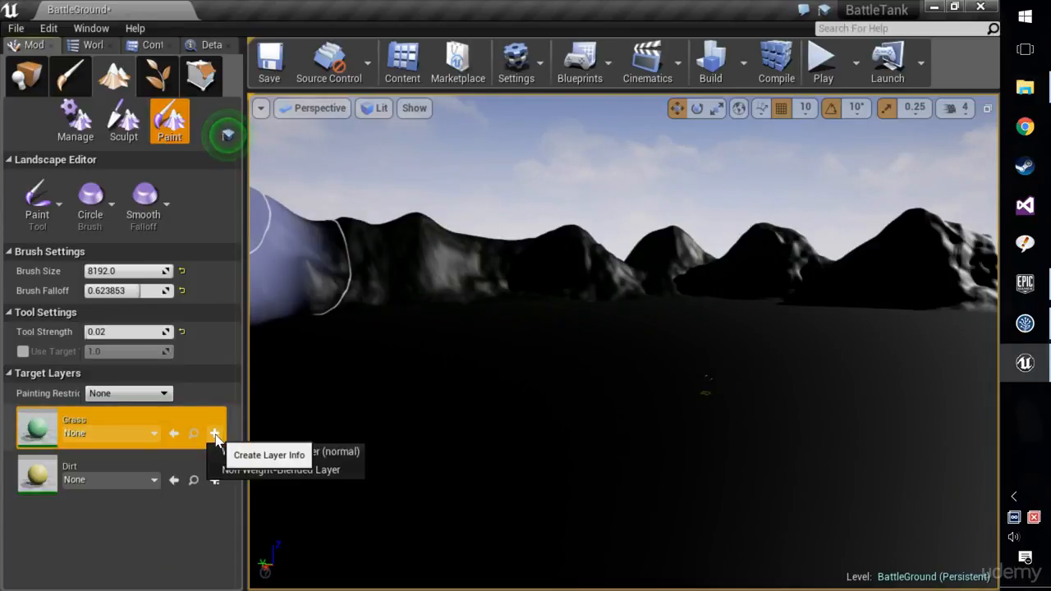
left_click(355, 454)
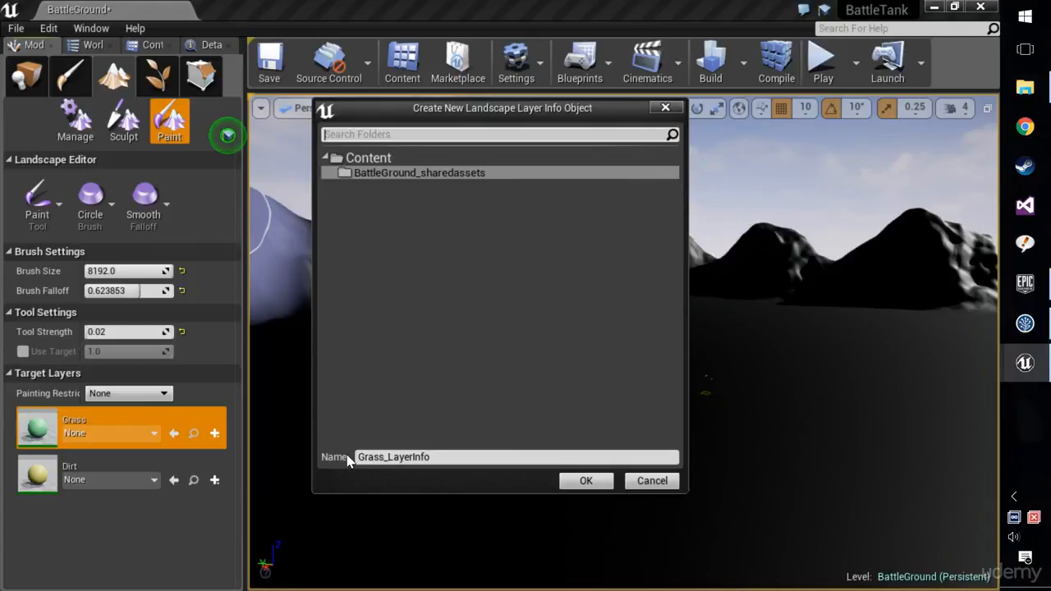
left_click(582, 481)
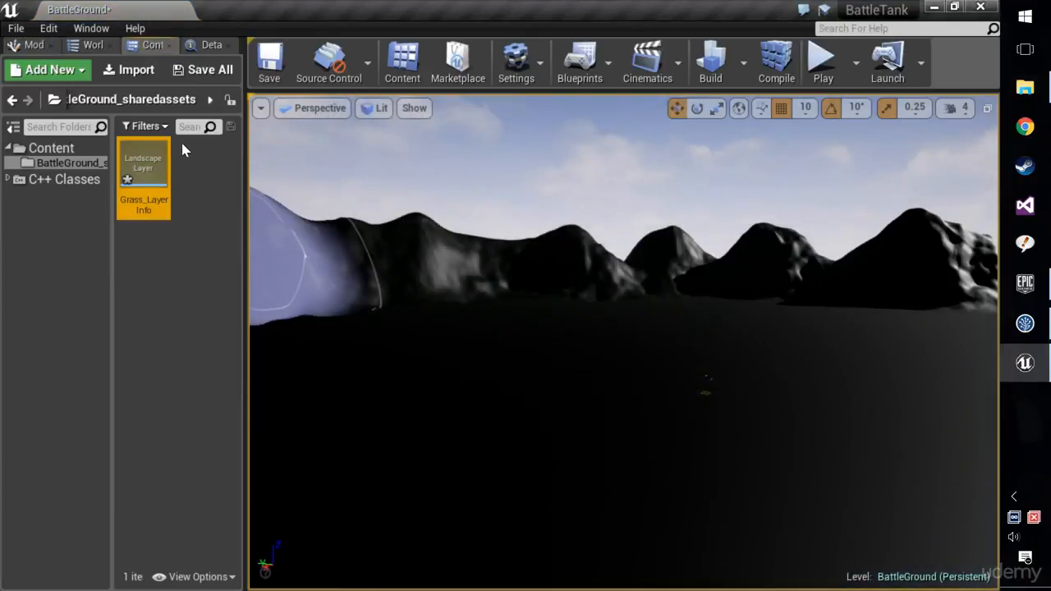
Create a layer info object named Dirt_LayerInfo for the Dirt layer in the BattleGround_sharedassets folder.
left_click(29, 44)
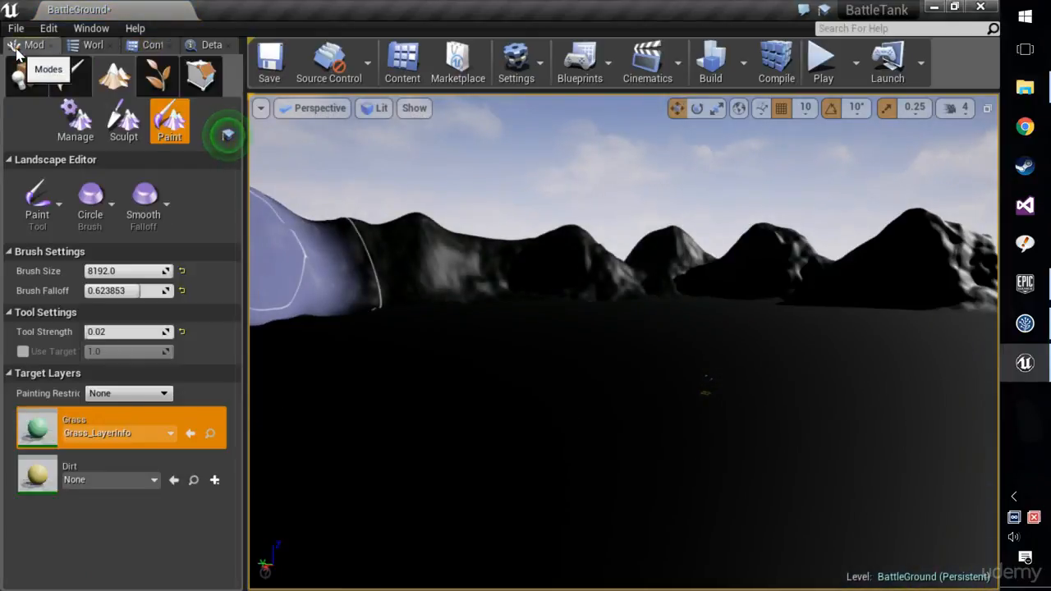
left_click(215, 481)
left_click(294, 500)
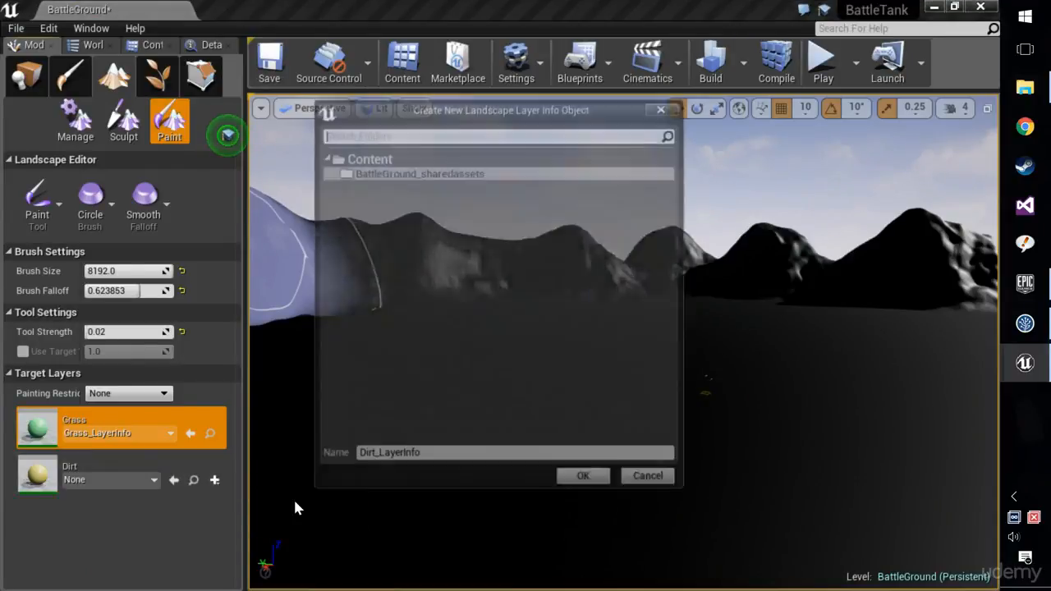
left_click(586, 481)
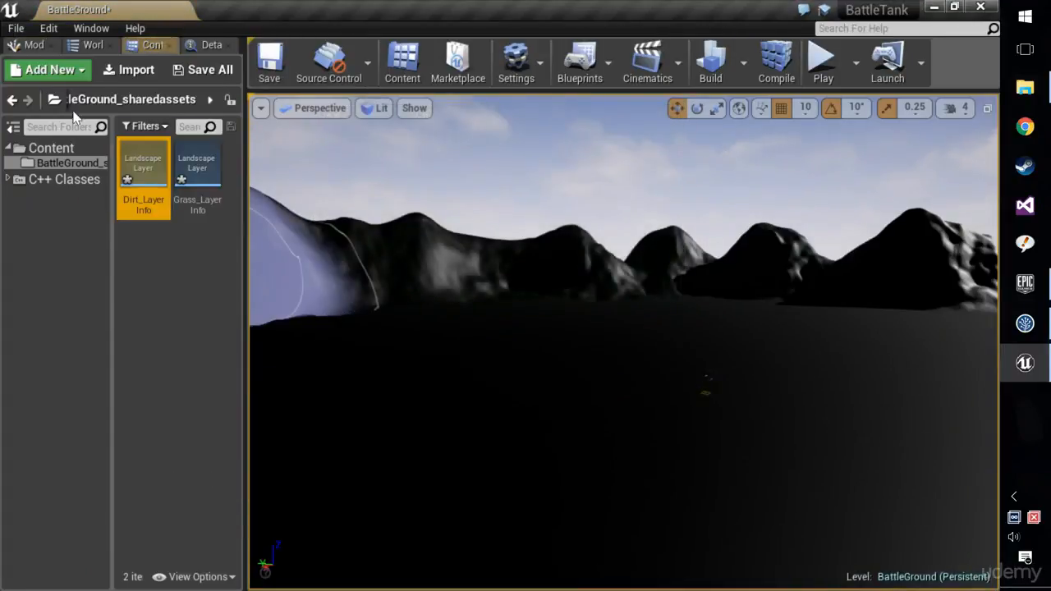
left_click(30, 46)
left_click(85, 45)
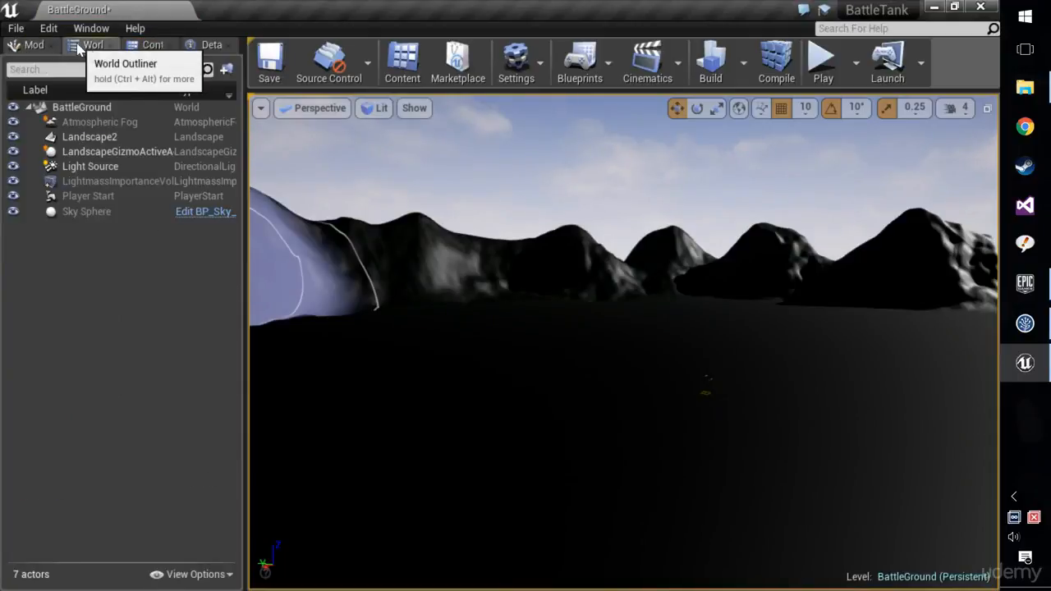
left_click(148, 45)
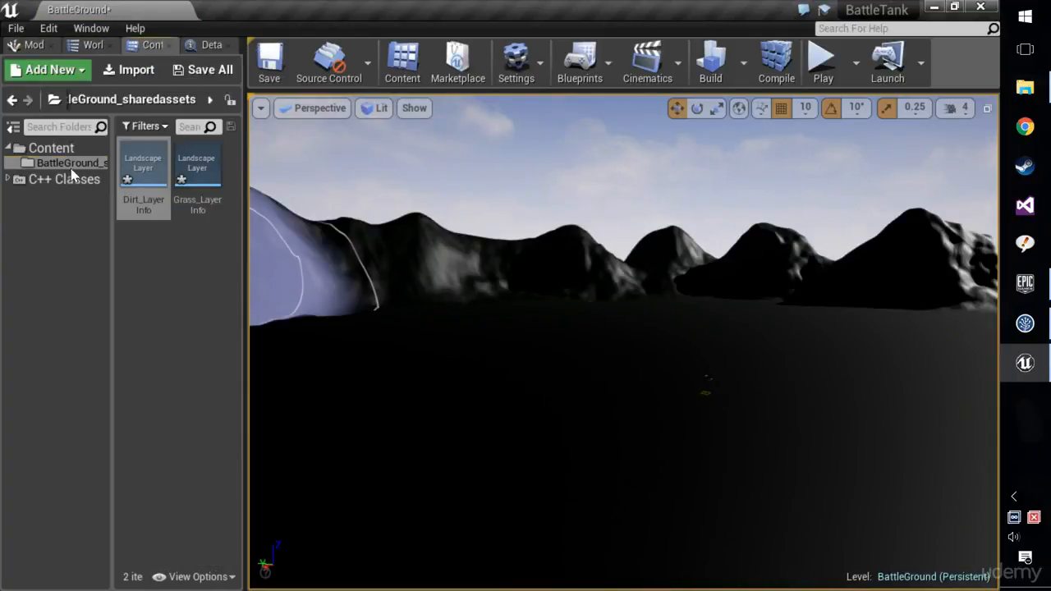
mouse_move(112, 177)
left_mouse_down()
mouse_move(211, 176)
mouse_move(114, 174)
left_mouse_up()
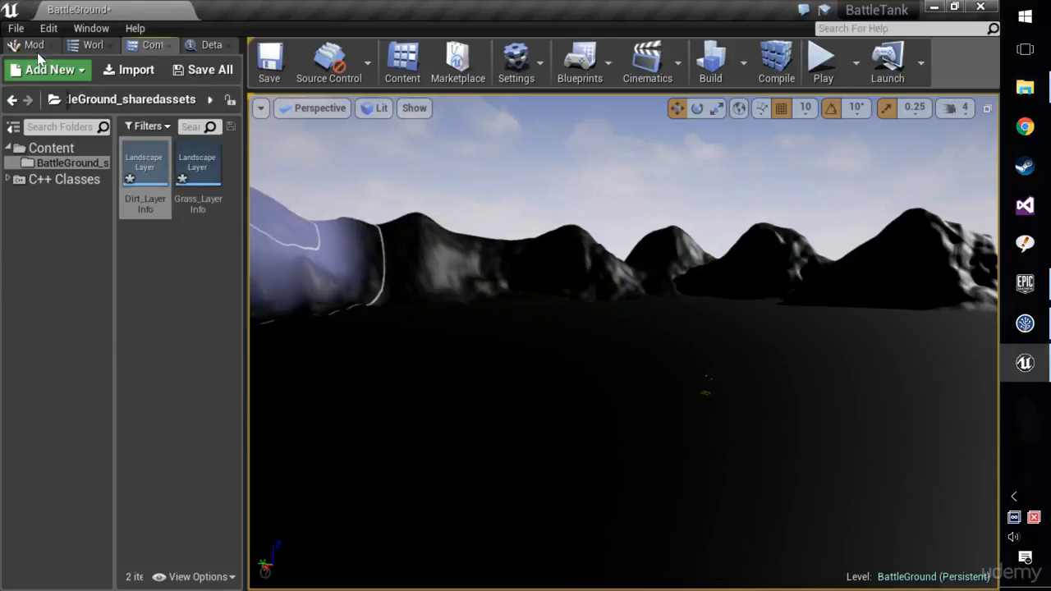
Select the Grass target layer and paint it across the flat ground of the BattleGround terrain.
left_click(36, 47)
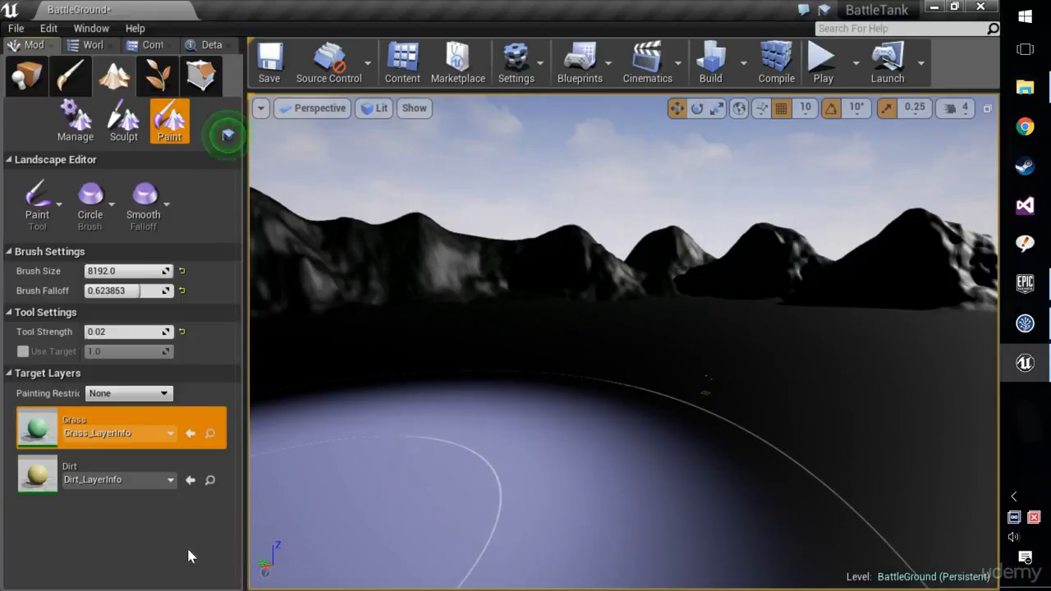
left_click(123, 466)
left_click(119, 422)
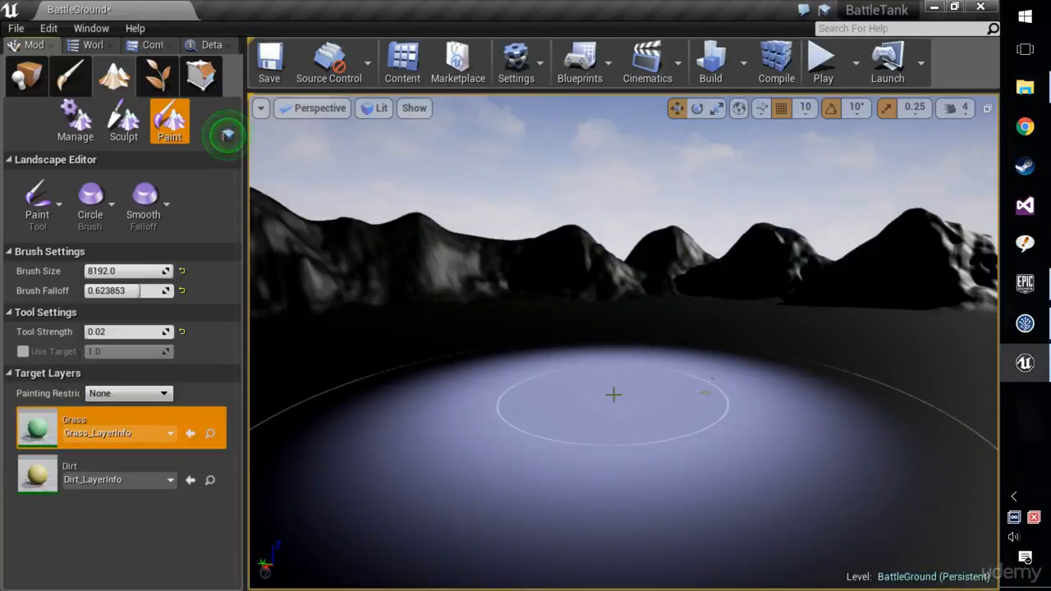
scroll(634, 421, "down", 4)
right_click_drag(634, 422, 640, 422)
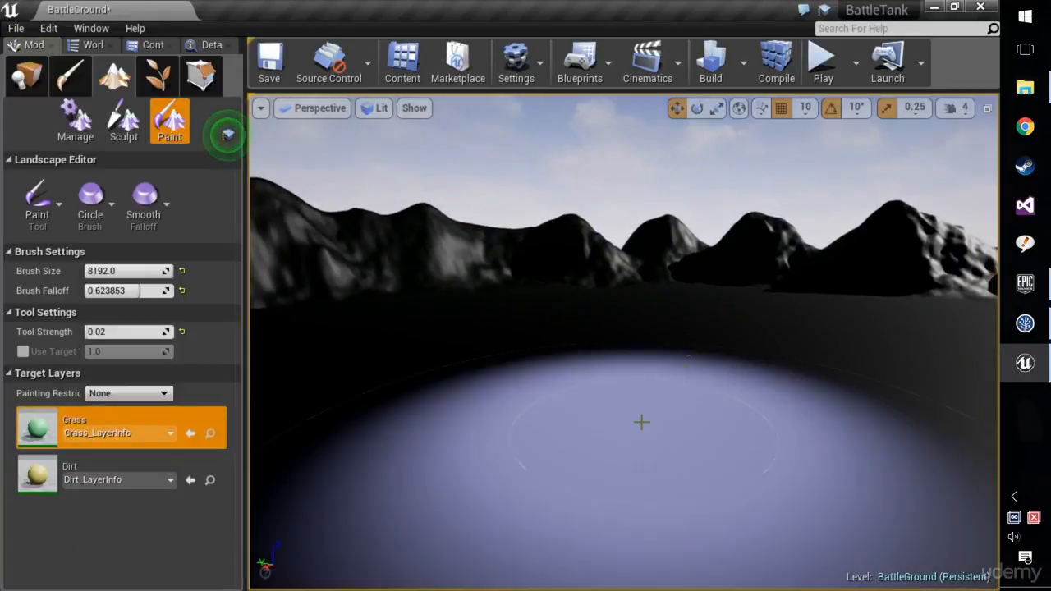
scroll(673, 421, "down", 6)
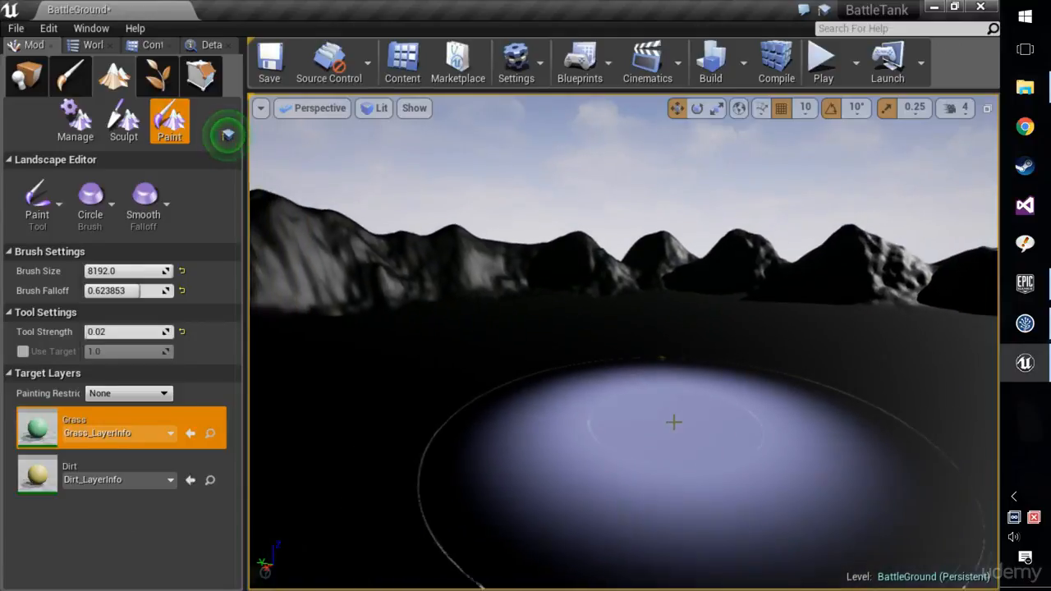
right_click_drag(678, 414, 709, 396)
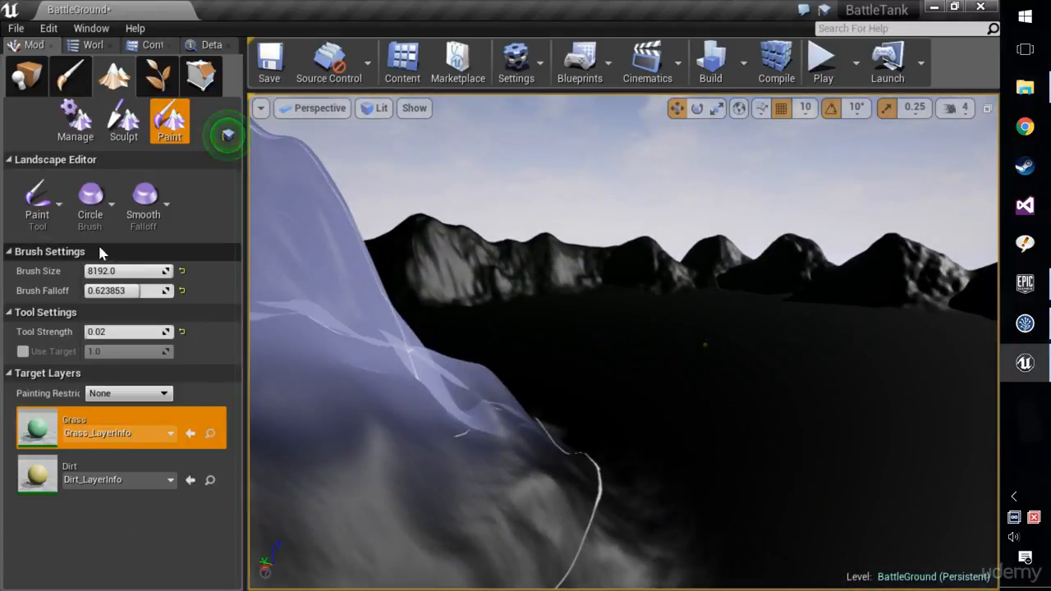
mouse_move(147, 273)
left_mouse_down()
mouse_move(137, 274)
mouse_move(148, 275)
left_mouse_up()
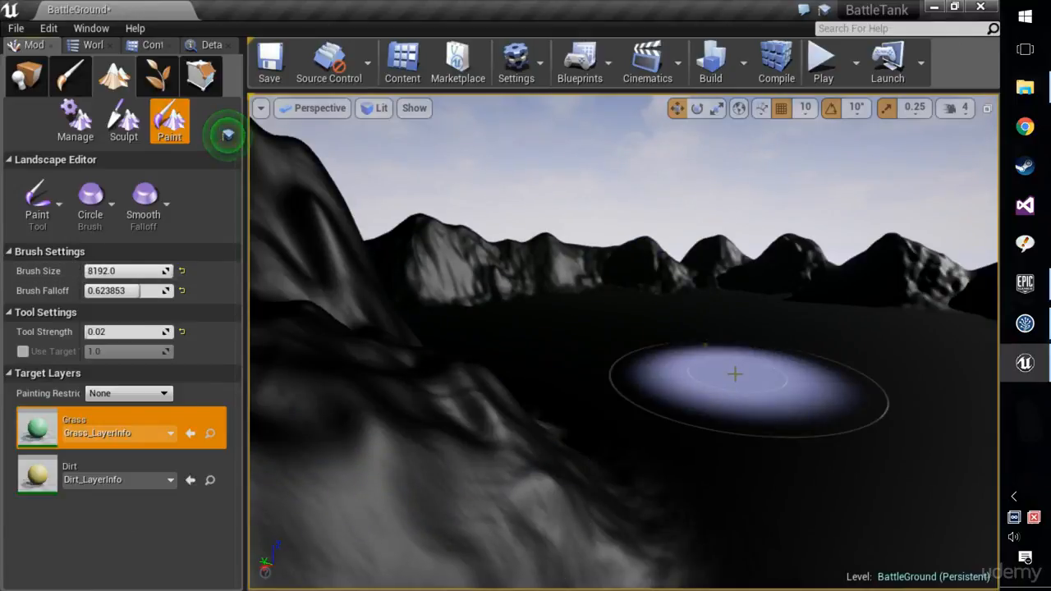
mouse_move(735, 375)
left_mouse_down()
mouse_move(690, 324)
mouse_move(744, 296)
left_mouse_up()
mouse_move(567, 307)
left_mouse_down()
mouse_move(603, 326)
mouse_move(698, 322)
left_mouse_up()
mouse_move(698, 322)
right_mouse_down()
mouse_move(788, 329)
mouse_move(793, 316)
mouse_move(628, 335)
right_mouse_up()
mouse_move(757, 362)
right_mouse_down()
mouse_move(757, 382)
mouse_move(785, 374)
mouse_move(714, 353)
mouse_move(633, 366)
mouse_move(784, 345)
mouse_move(772, 329)
right_mouse_up()
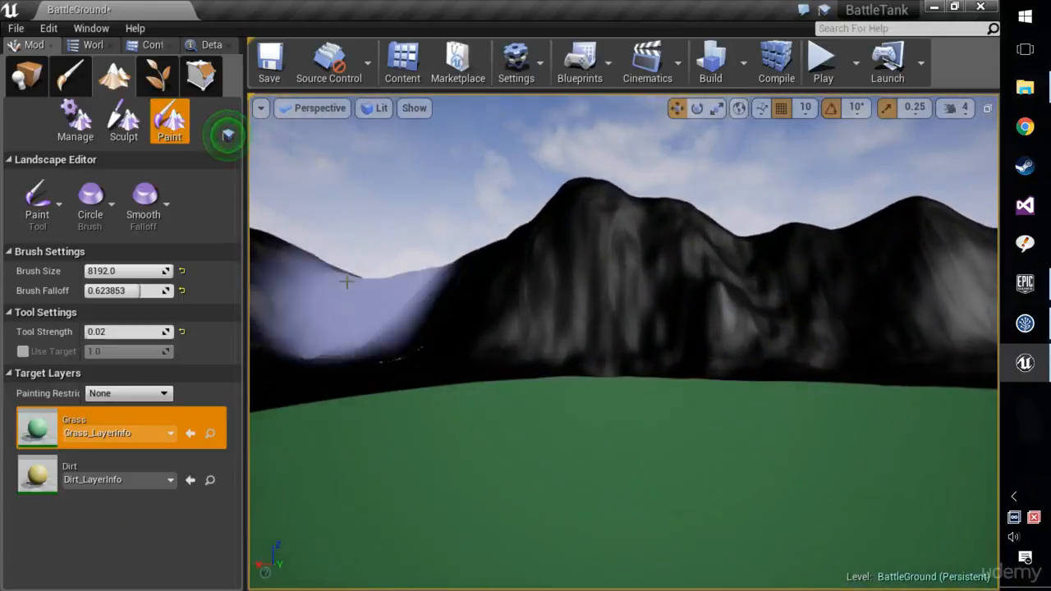
Select the Dirt layer, reduce the brush size to about 1442 and paint over the lower slope of the central mountain.
left_click(97, 469)
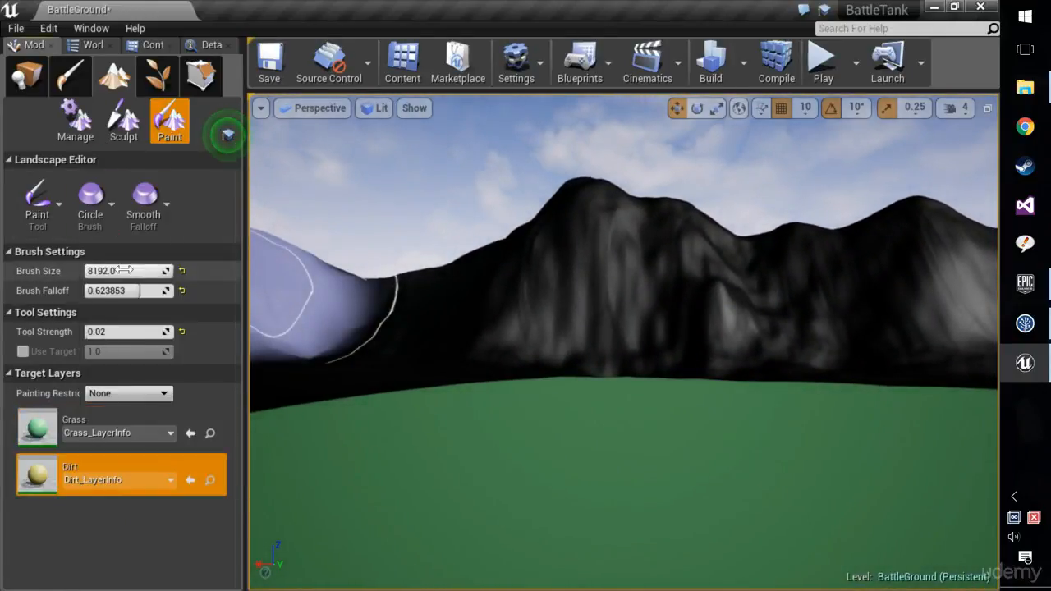
left_click_drag(127, 271, 77, 271)
mouse_move(587, 330)
left_mouse_down()
mouse_move(697, 333)
mouse_move(580, 329)
mouse_move(688, 328)
left_mouse_up()
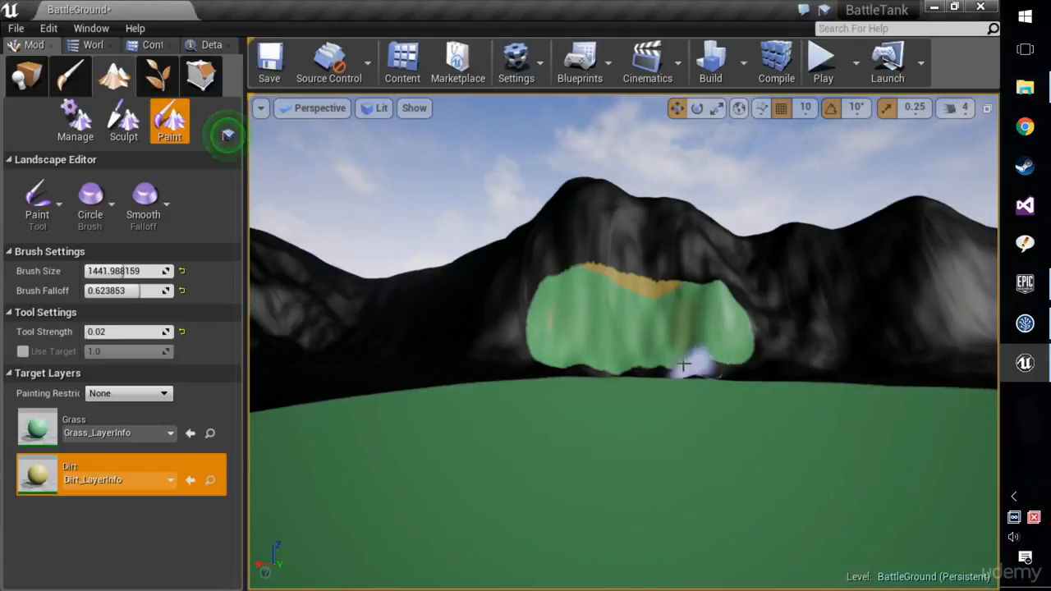
Paint more Dirt across the mountain's lower slopes with a brush falloff of about 0.51 and a tool strength of about 0.11.
left_click(101, 427)
left_click(112, 460)
mouse_move(690, 345)
left_mouse_down()
mouse_move(558, 326)
mouse_move(583, 321)
mouse_move(521, 331)
left_mouse_up()
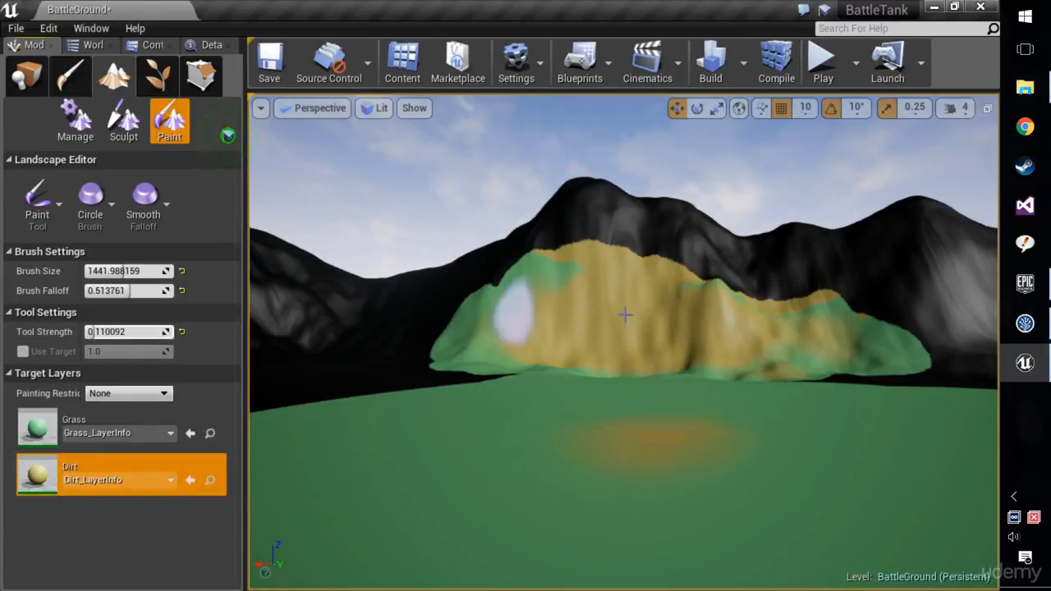
mouse_move(625, 315)
left_mouse_down()
mouse_move(693, 328)
mouse_move(599, 333)
mouse_move(514, 303)
mouse_move(575, 323)
left_mouse_up()
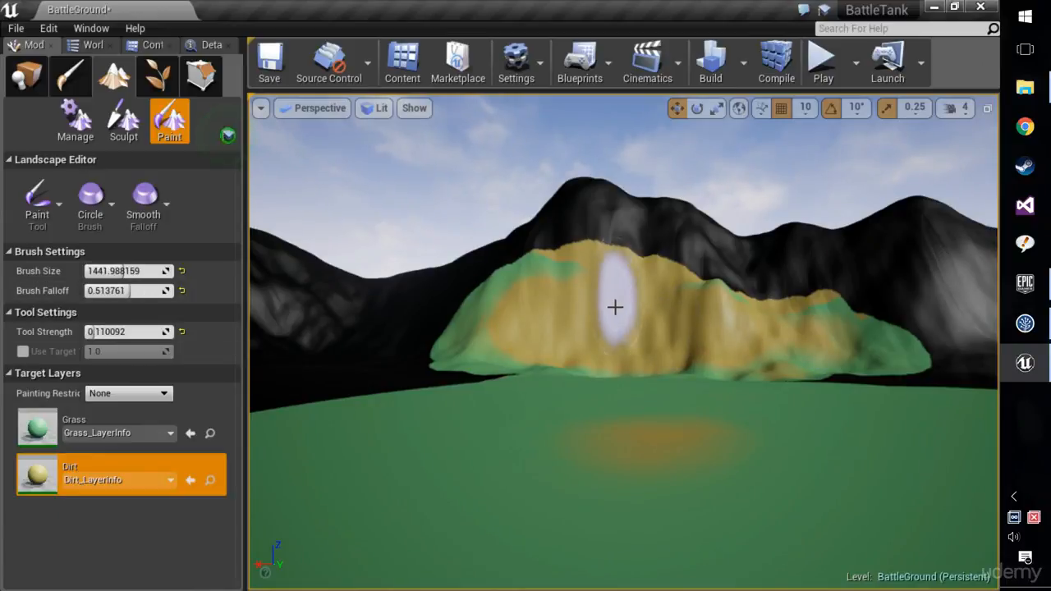
Set the brush falloff to 0.0 and extend the Dirt paint to both ends of the mountain slope.
left_click_drag(131, 291, 89, 291)
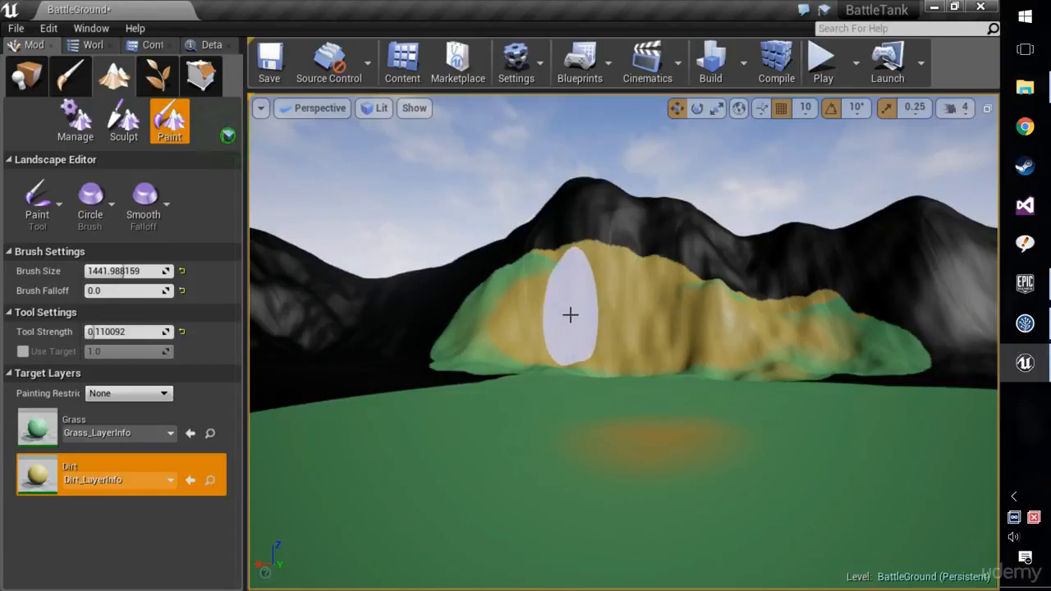
mouse_move(505, 319)
left_mouse_down()
mouse_move(460, 333)
mouse_move(474, 333)
mouse_move(452, 304)
left_mouse_up()
mouse_move(813, 313)
left_mouse_down()
mouse_move(740, 294)
mouse_move(760, 287)
left_mouse_up()
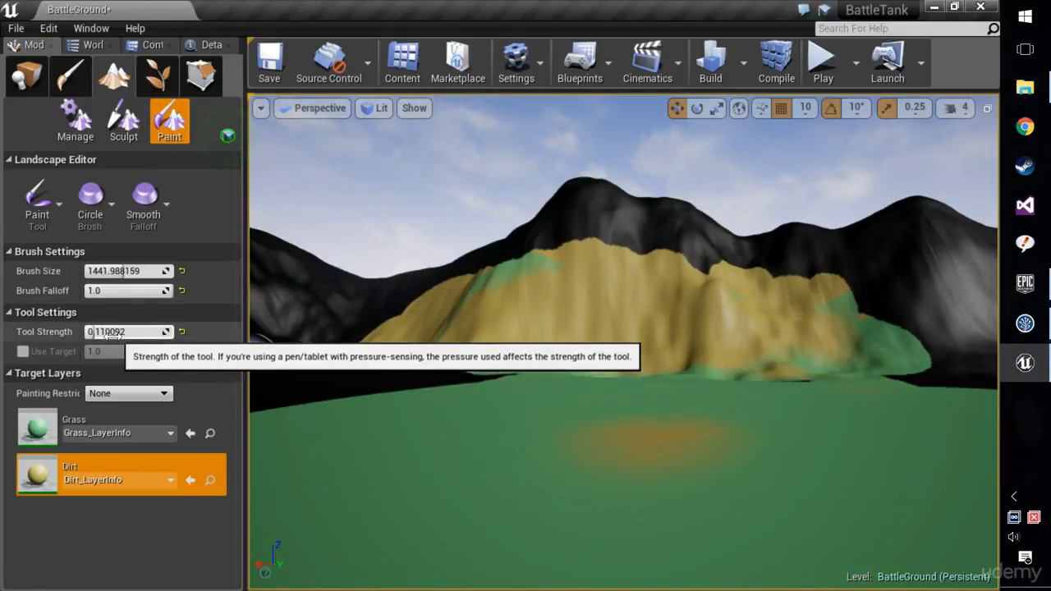
Set the tool strength to 1.0 and the brush falloff to 0.0, and cover the mountain slope and its foot with Dirt.
left_click_drag(112, 334, 112, 331)
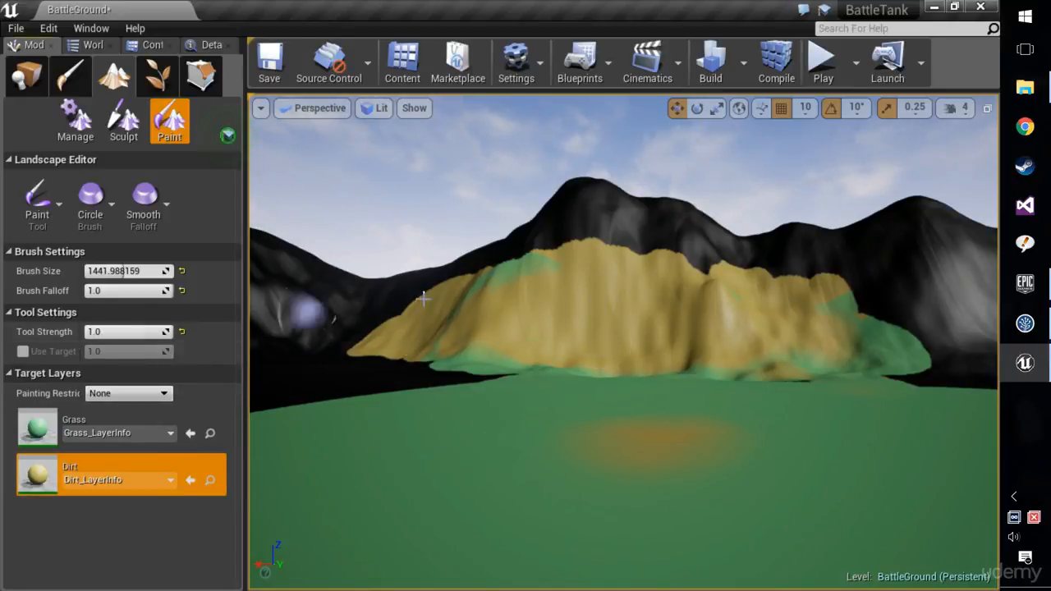
left_click_drag(136, 292, 51, 292)
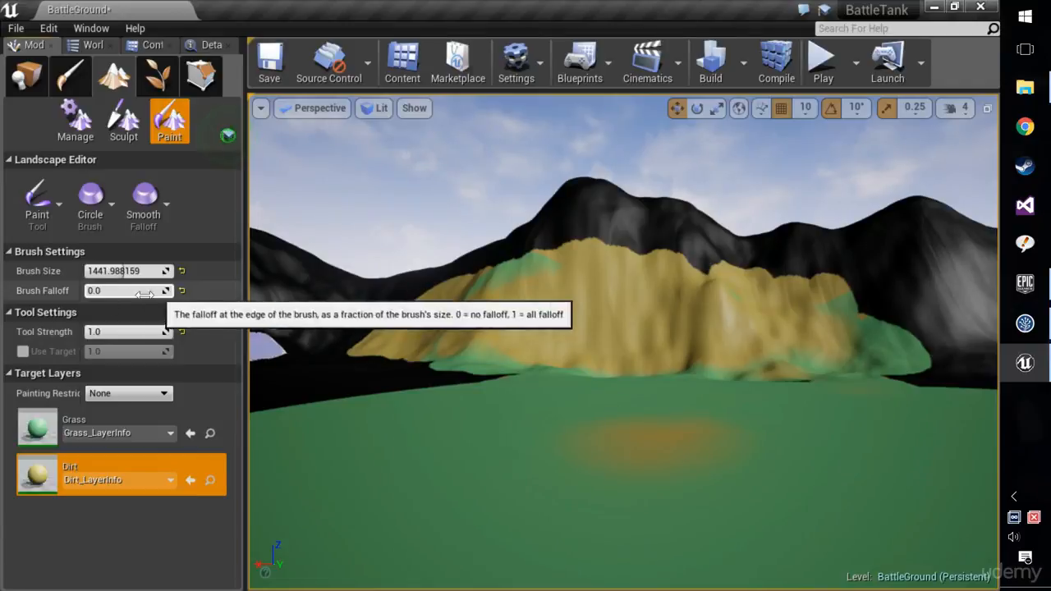
mouse_move(524, 310)
left_mouse_down()
mouse_move(603, 312)
mouse_move(422, 329)
mouse_move(512, 291)
mouse_move(436, 342)
mouse_move(887, 344)
mouse_move(861, 315)
mouse_move(754, 339)
left_mouse_up()
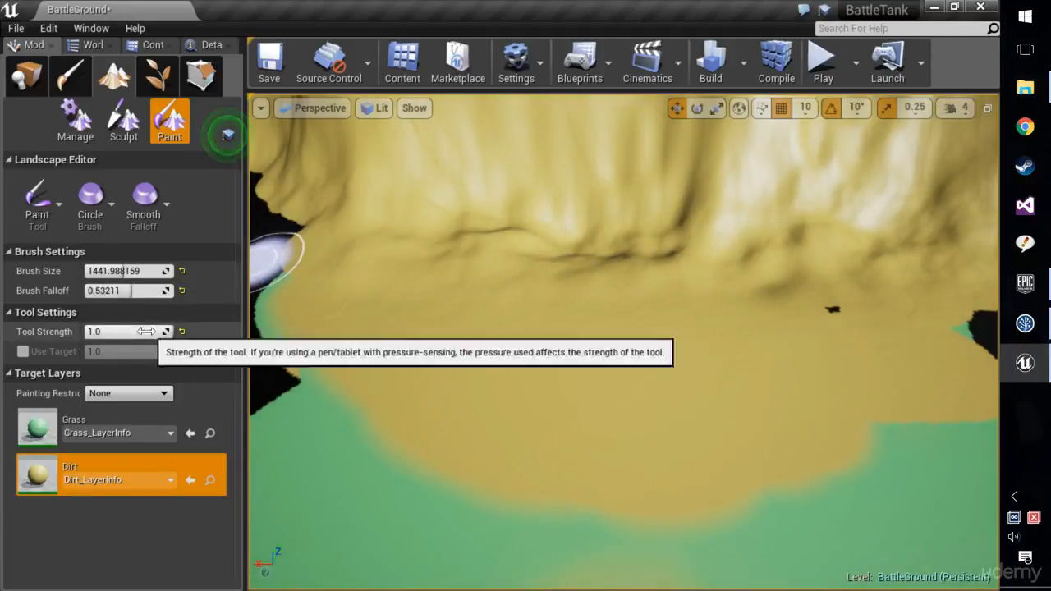
Paint Dirt on the ground beside the mountain's foot with a brush falloff of about 0.53 and a tool strength of about 0.064.
left_click_drag(152, 331, 152, 331)
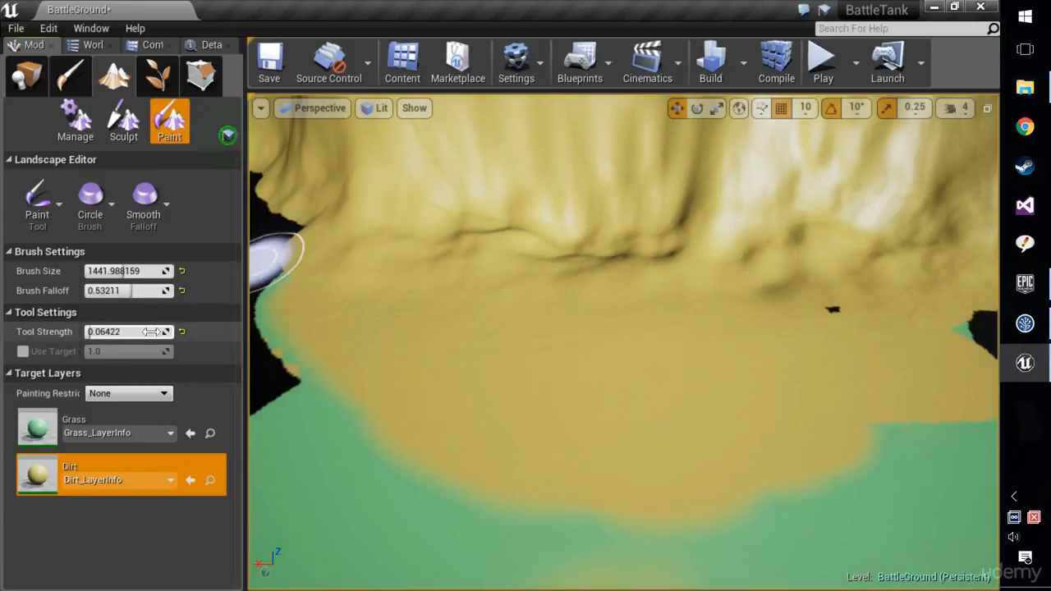
right_click_drag(470, 312, 469, 312)
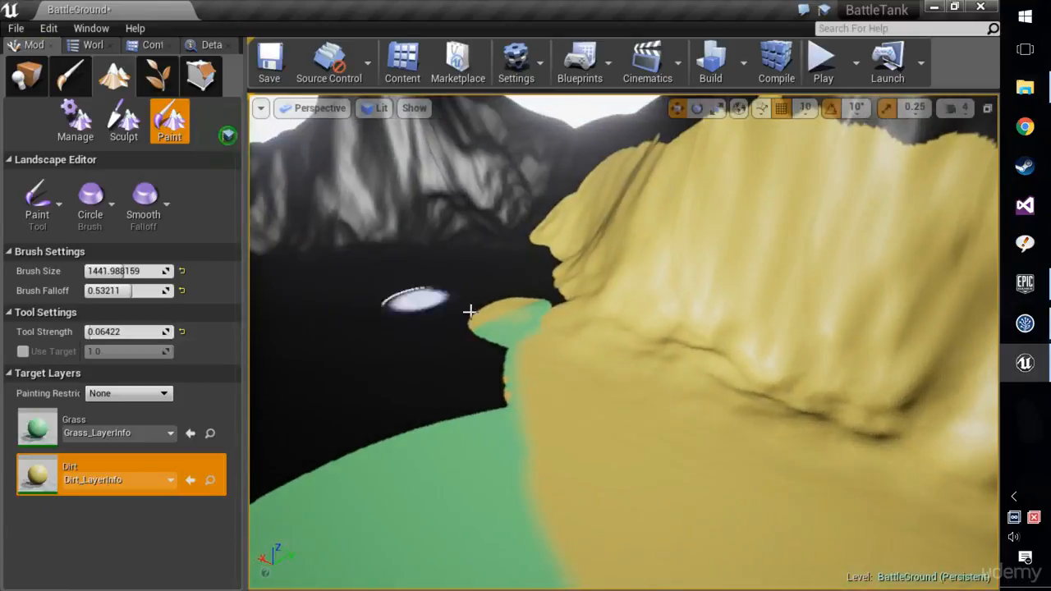
mouse_move(508, 302)
left_mouse_down()
mouse_move(557, 268)
mouse_move(486, 325)
mouse_move(531, 367)
mouse_move(475, 331)
mouse_move(526, 309)
left_mouse_up()
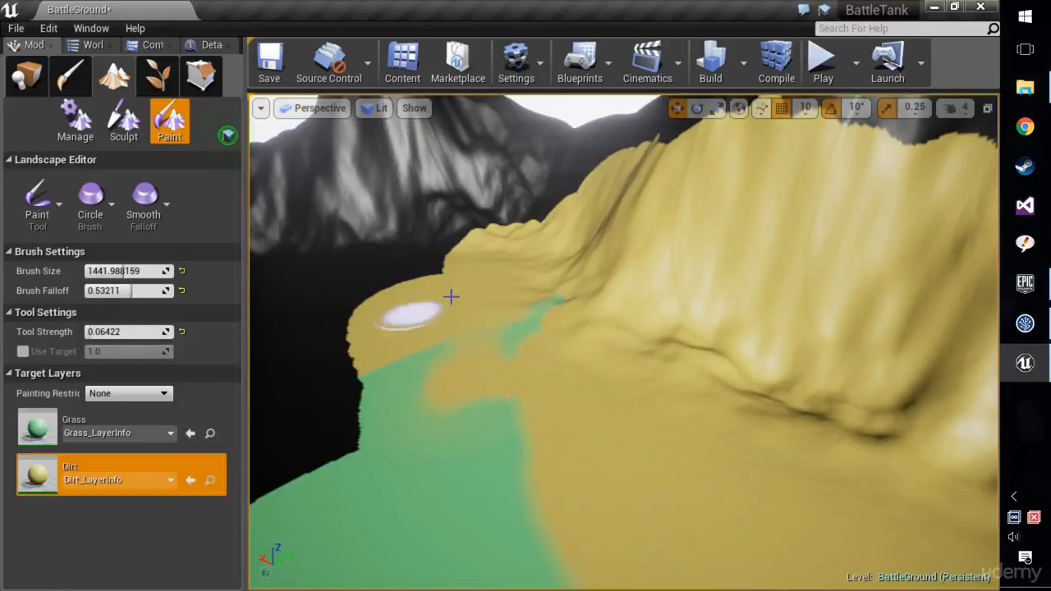
mouse_move(450, 296)
left_mouse_down()
mouse_move(418, 336)
mouse_move(277, 418)
mouse_move(305, 429)
left_mouse_up()
right_click_drag(305, 429, 304, 430)
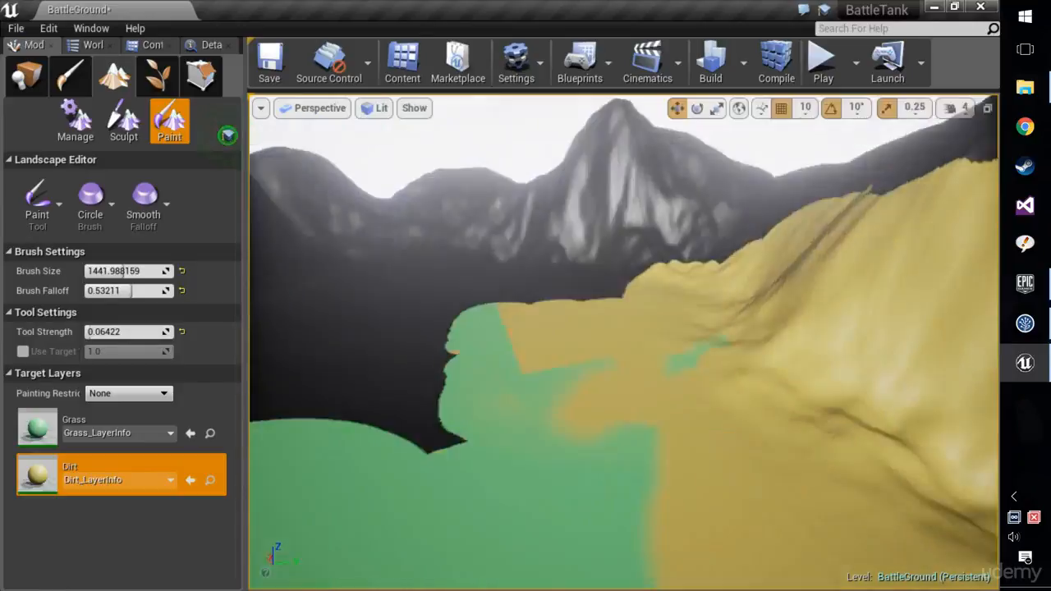
right_click_drag(538, 351, 502, 342)
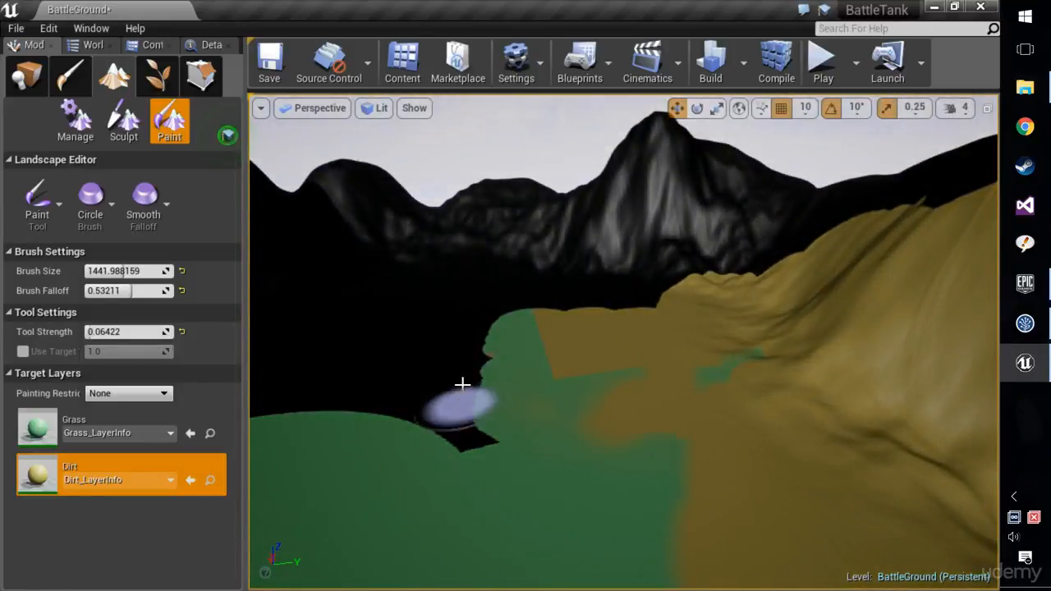
Set the tool strength to 1.0 and paint Dirt along the neighbouring mountain slopes and over the remaining grass patch at their foot.
left_click_drag(113, 333, 175, 333)
left_click_drag(646, 305, 716, 275)
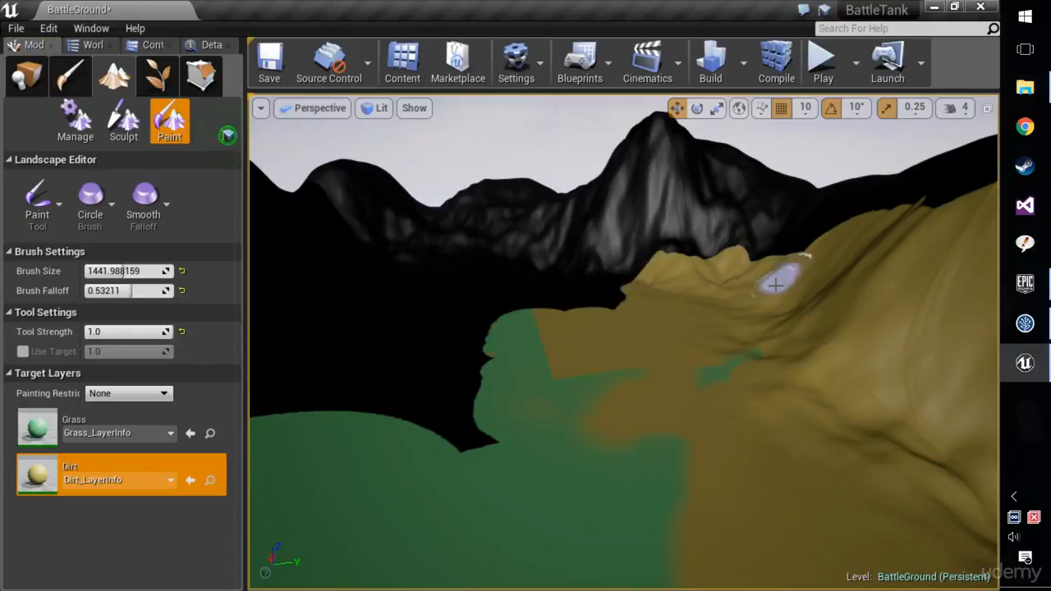
left_click_drag(780, 263, 587, 254)
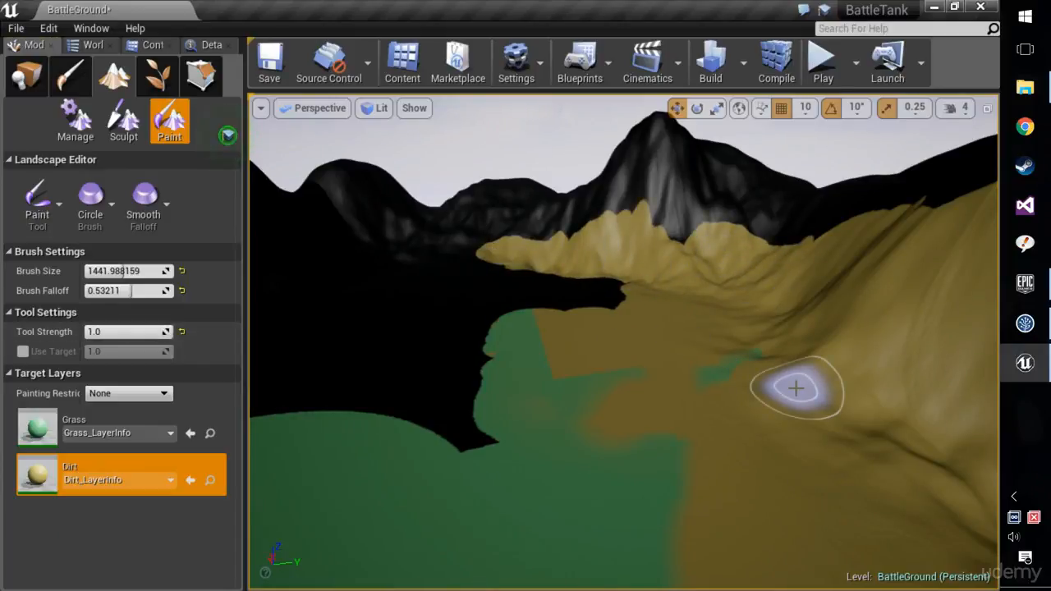
mouse_move(696, 359)
right_mouse_down()
mouse_move(838, 398)
mouse_move(583, 322)
mouse_move(731, 325)
mouse_move(764, 349)
right_mouse_up()
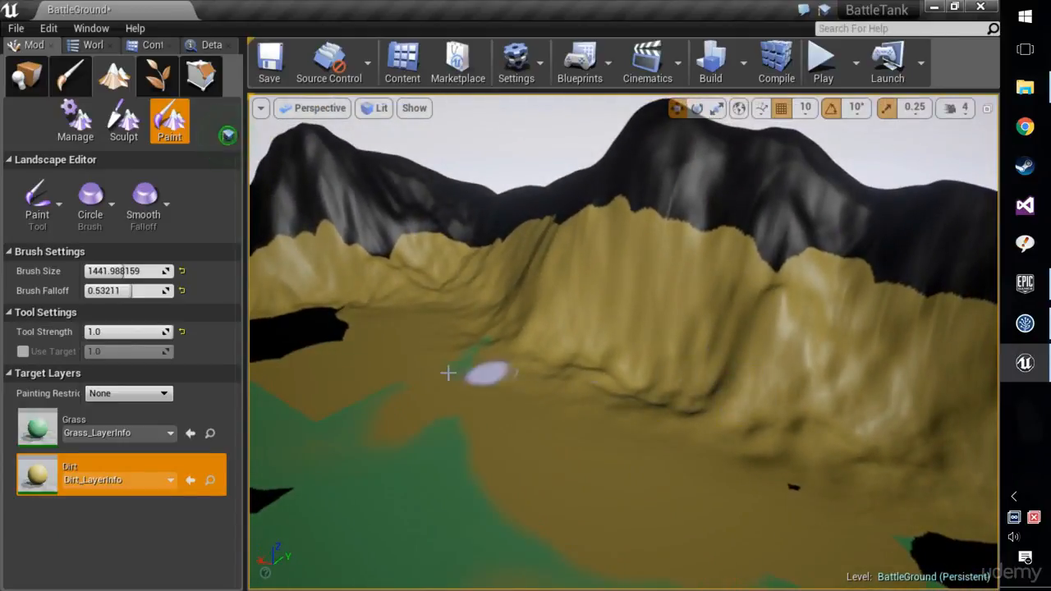
mouse_move(447, 349)
right_mouse_down()
mouse_move(596, 277)
mouse_move(477, 376)
right_mouse_up()
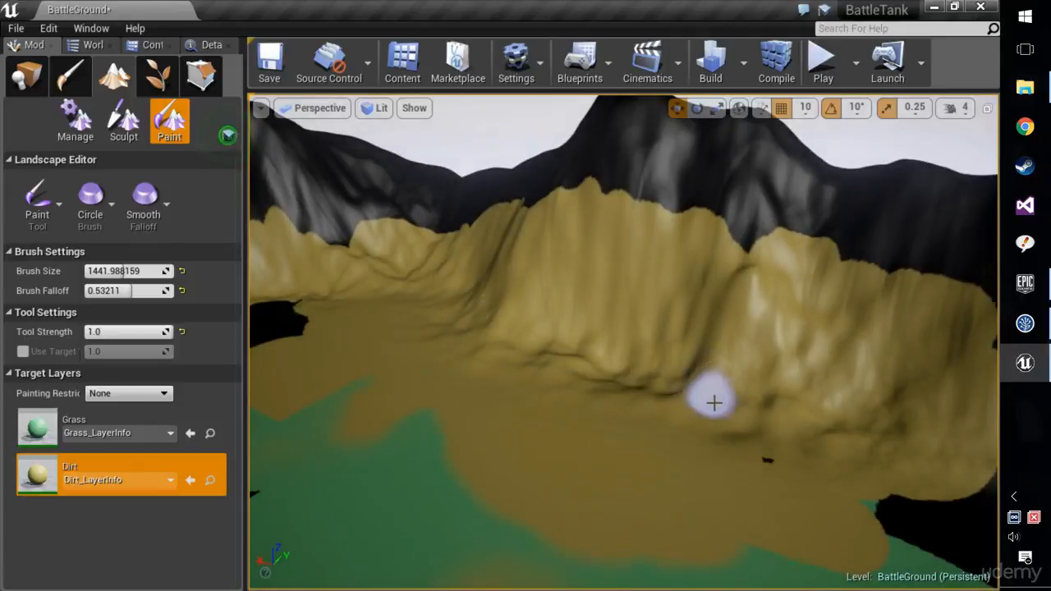
right_click_drag(716, 403, 692, 403)
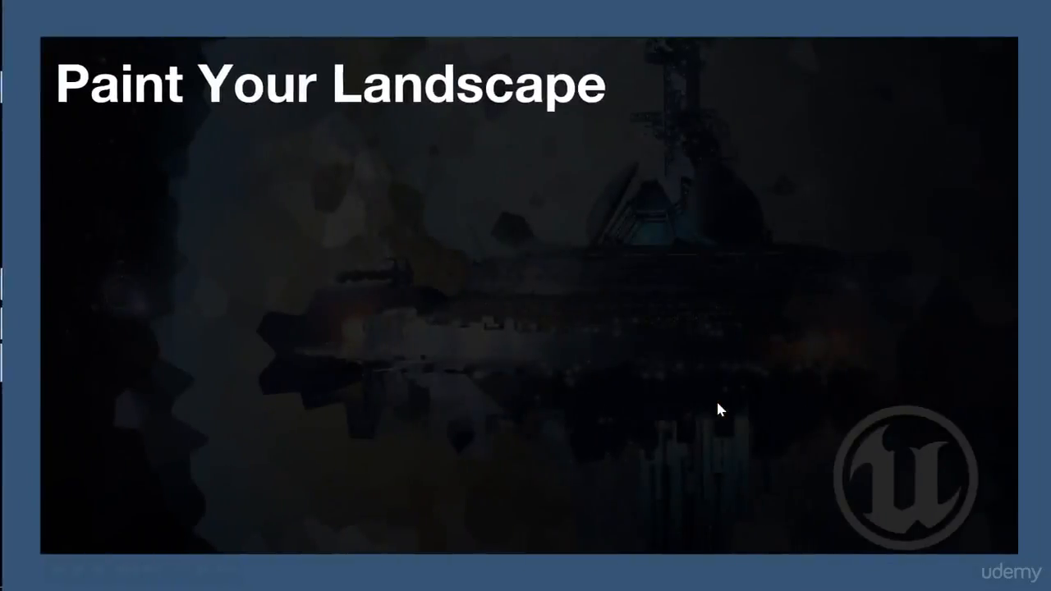
key("Right")
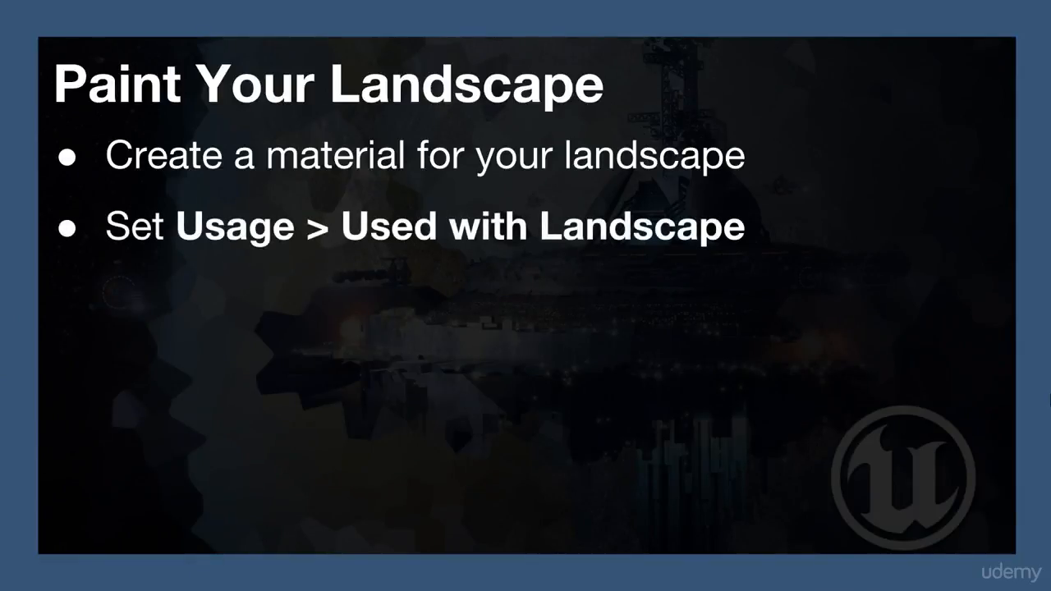
key("Right")
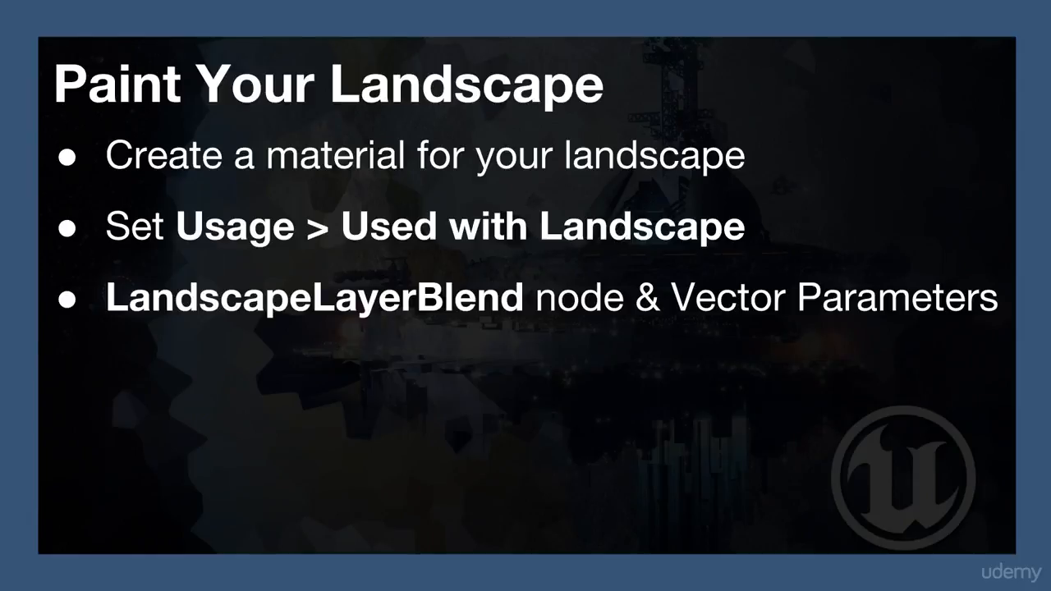
key("Right")
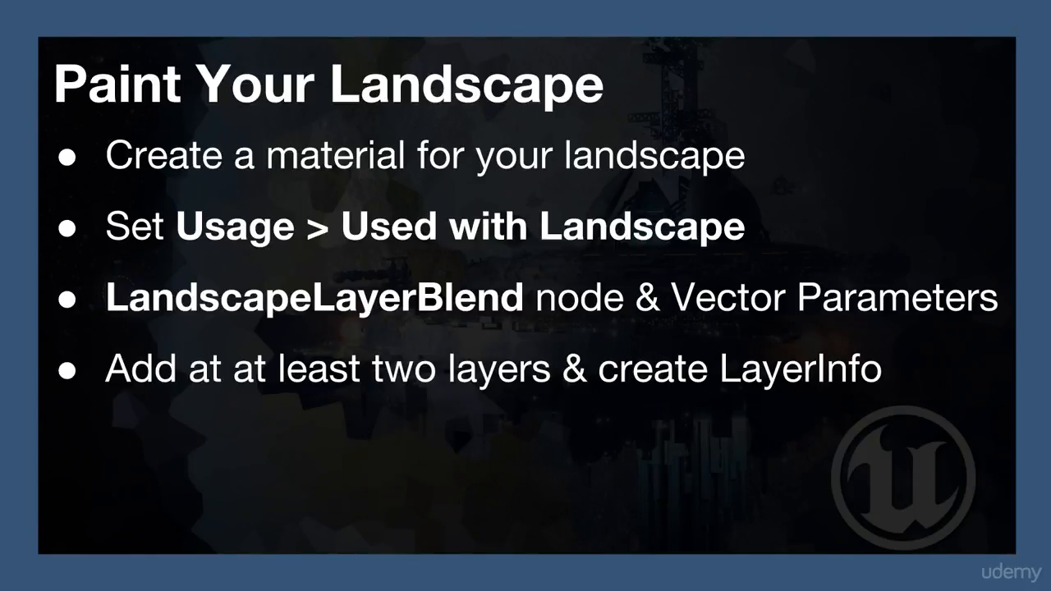
key("Right")
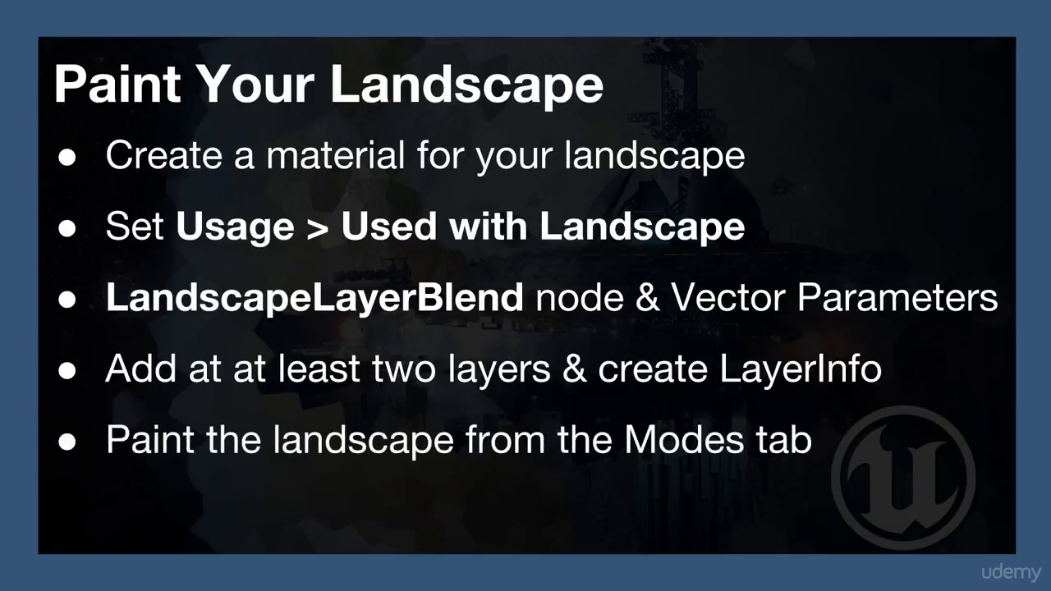
key("Right")
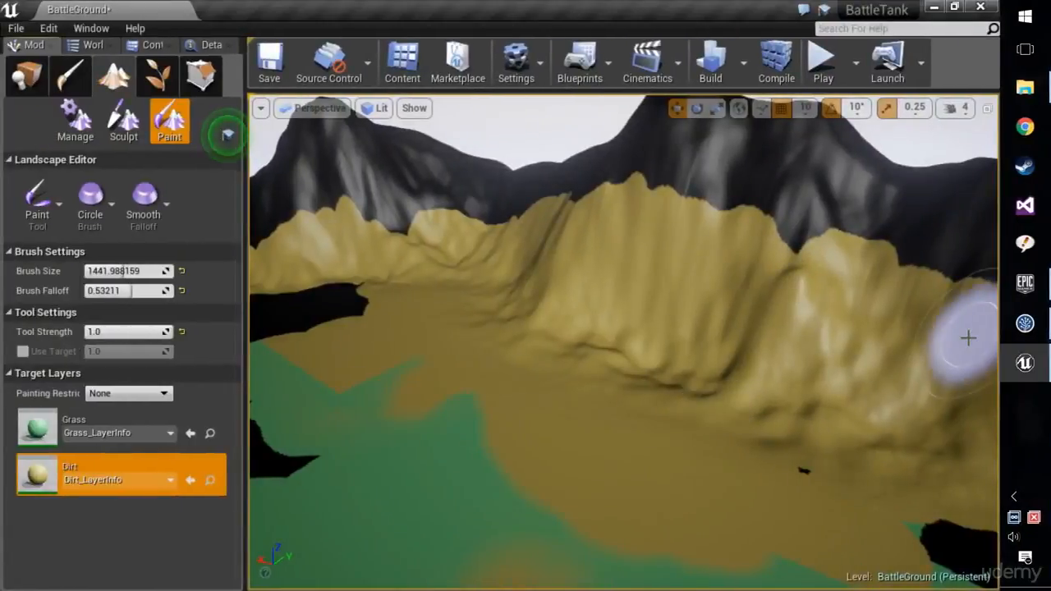
Place a Directional Light from the Lights category in the air between the two dark mountain peaks.
mouse_move(911, 336)
right_mouse_down()
mouse_move(533, 381)
mouse_move(253, 287)
mouse_move(561, 371)
mouse_move(427, 308)
mouse_move(492, 349)
right_mouse_up()
right_click_drag(624, 345, 664, 392)
key("w")
right_click_drag(575, 345, 556, 329)
left_click(89, 44)
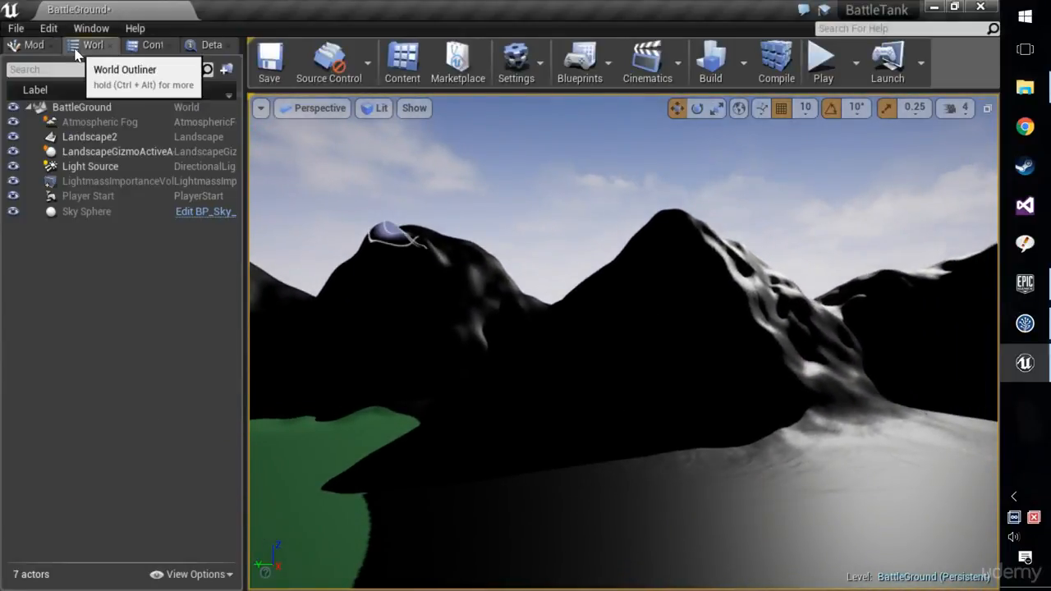
left_click(148, 47)
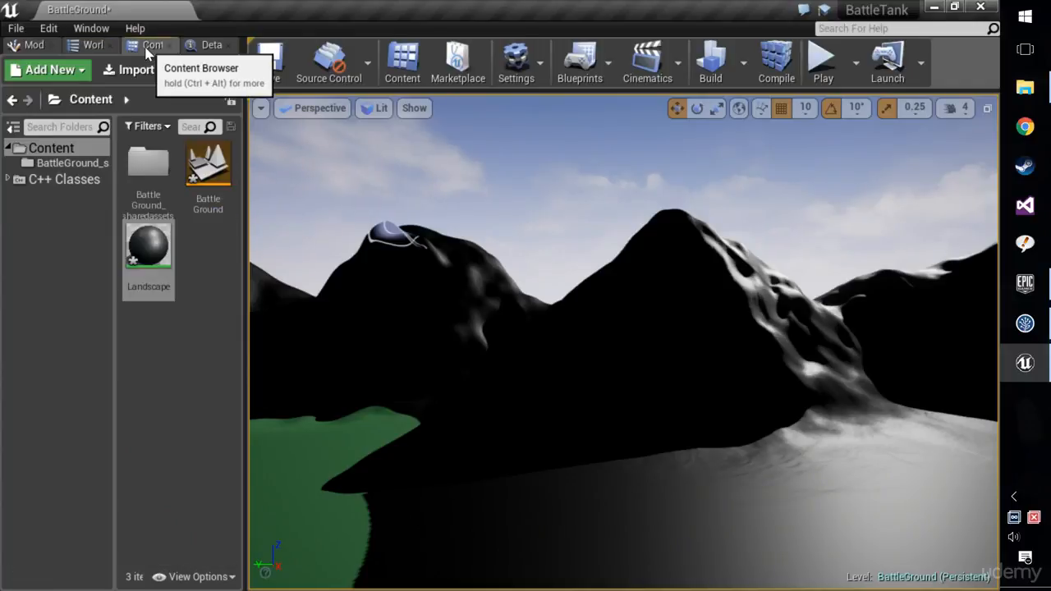
left_click(33, 45)
left_click(47, 80)
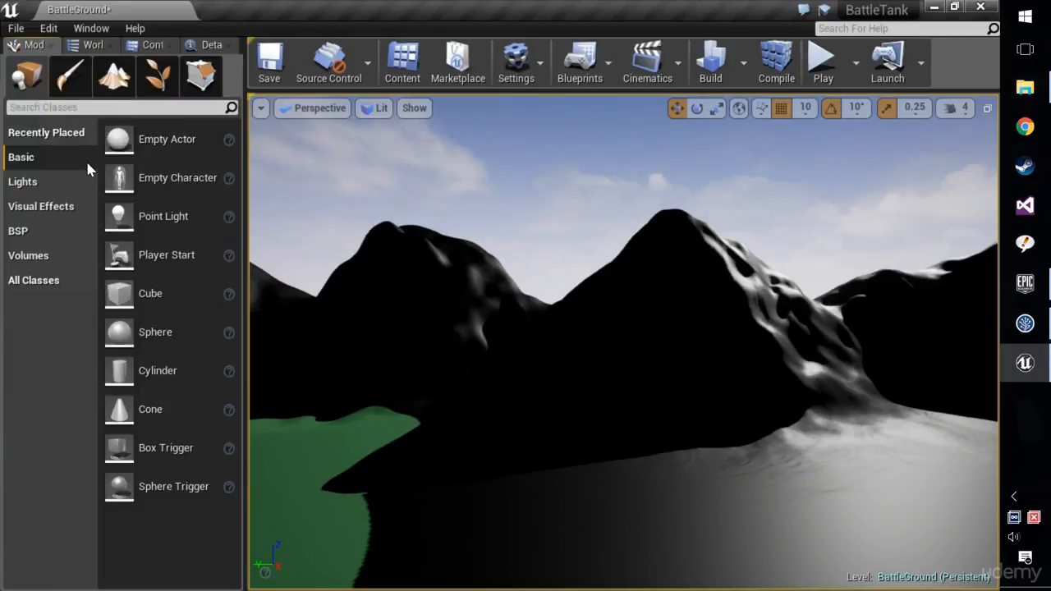
left_click(61, 180)
left_click_drag(169, 139, 534, 198)
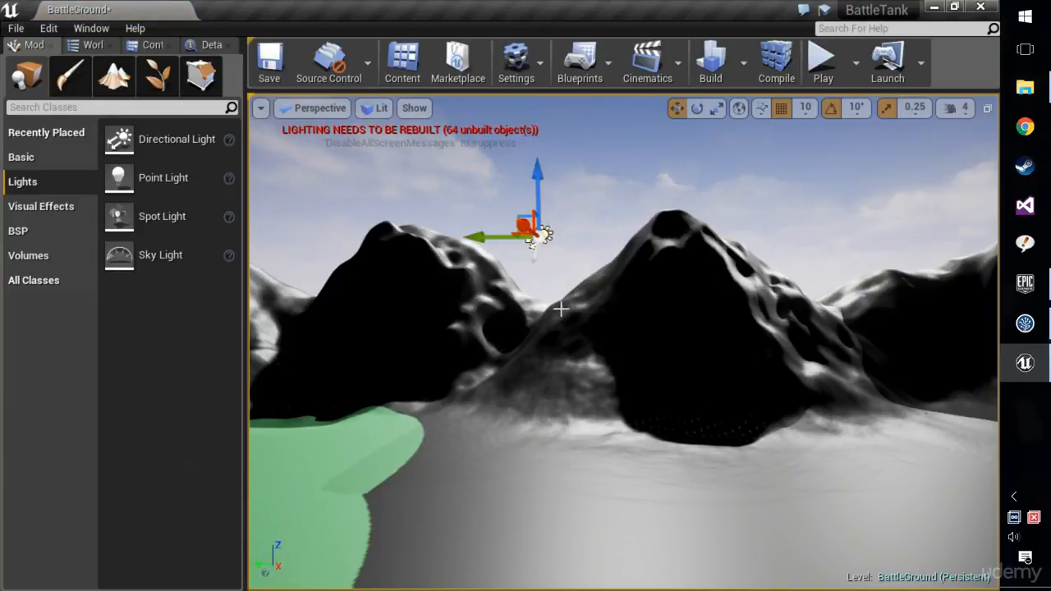
Rotate the new directional light to illuminate the dark mountain faces and set its intensity to about 0.73.
key("e")
left_click_drag(516, 264, 516, 330)
left_click_drag(620, 235, 658, 236)
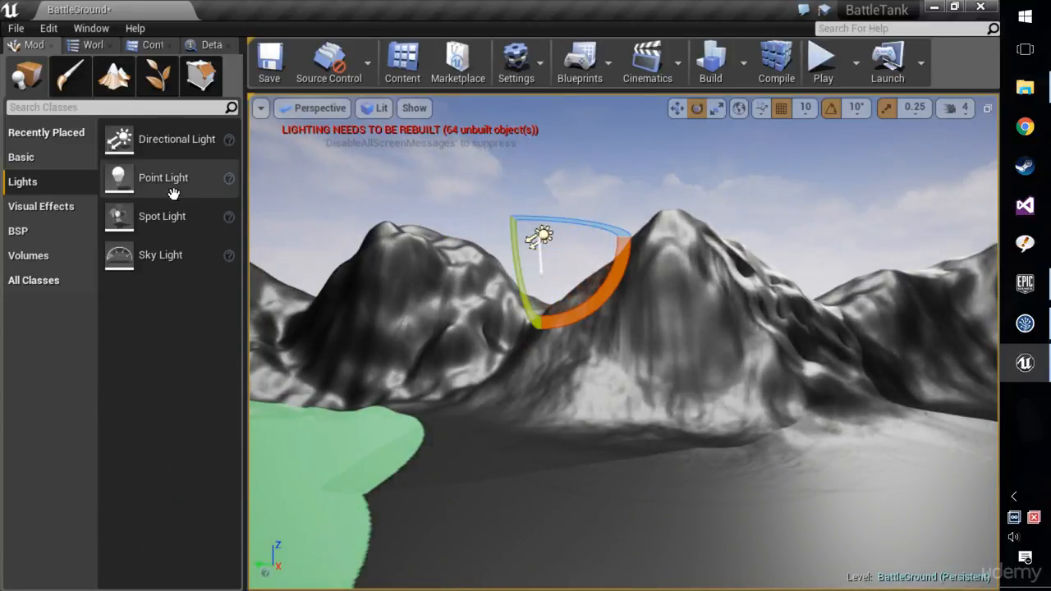
left_click(201, 47)
left_click_drag(120, 315, 88, 314)
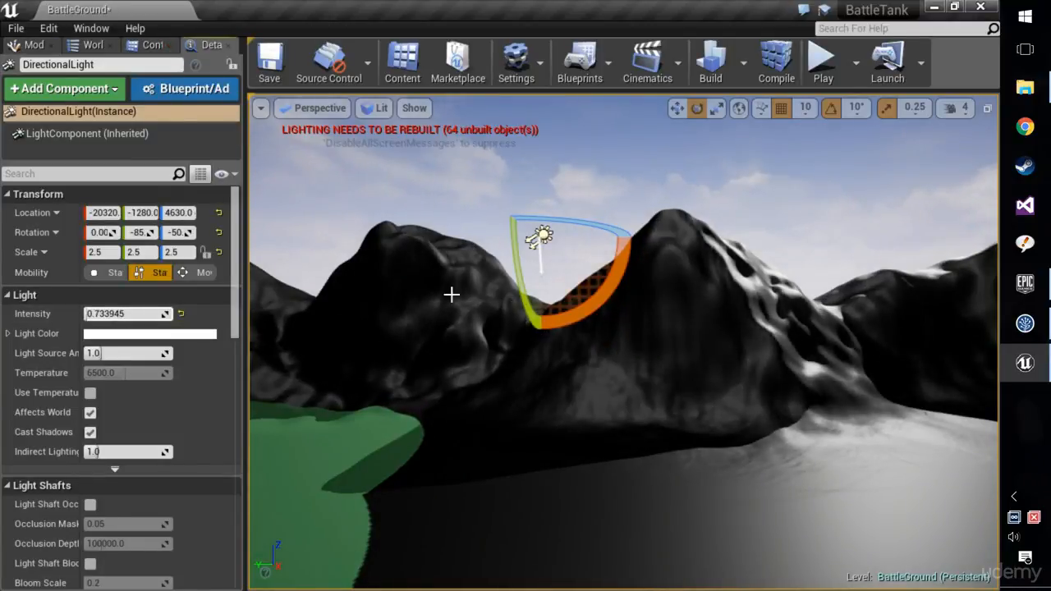
Raise the directional light high above the landscape to a Z location of 95320.
key("w")
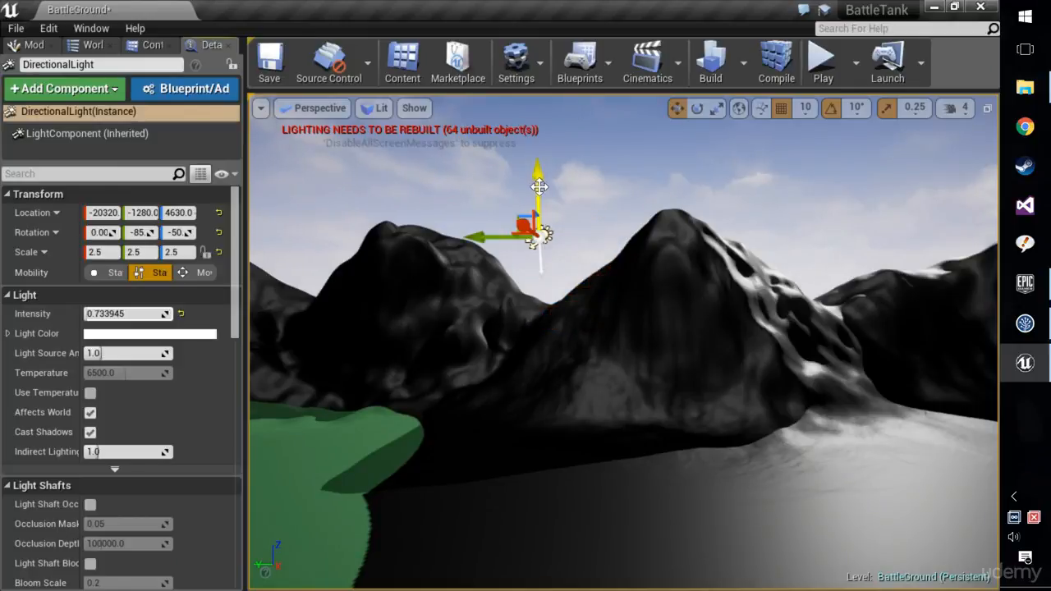
right_click_drag(534, 491, 435, 501)
left_click_drag(598, 293, 601, 574)
right_click_drag(601, 575, 581, 590)
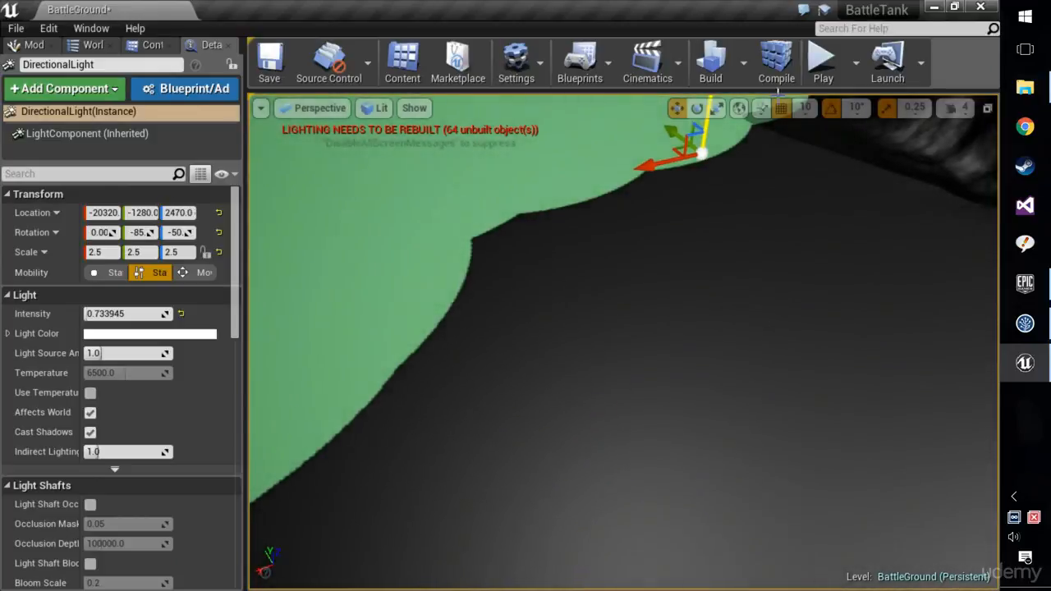
right_click_drag(777, 135, 768, 97)
left_click_drag(701, 532, 700, 123)
right_click_drag(700, 124, 703, 144)
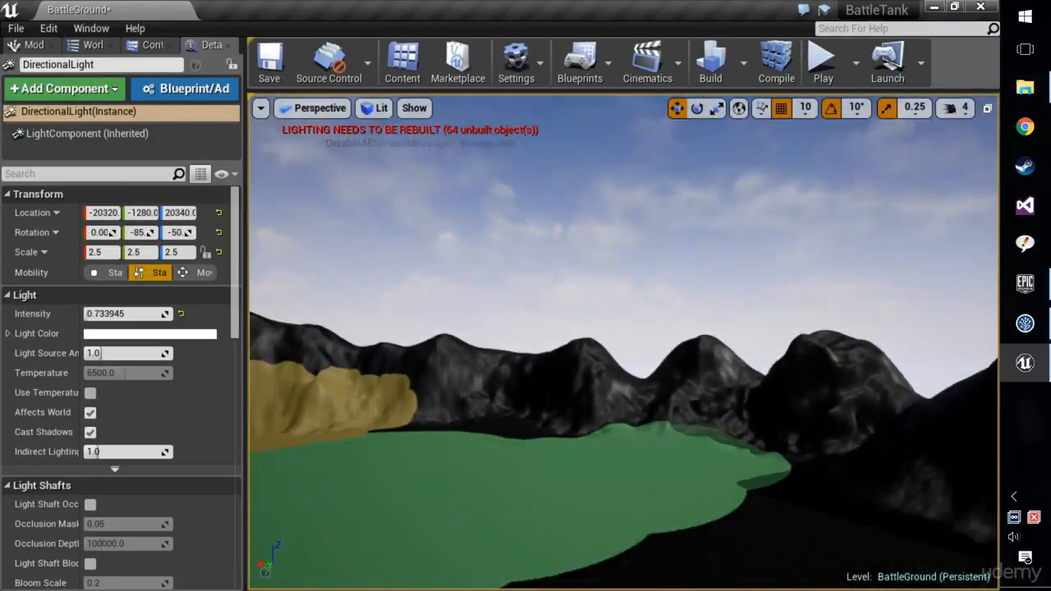
right_click_drag(703, 361, 702, 265)
left_click_drag(653, 308, 626, 123)
right_click_drag(626, 123, 411, 275)
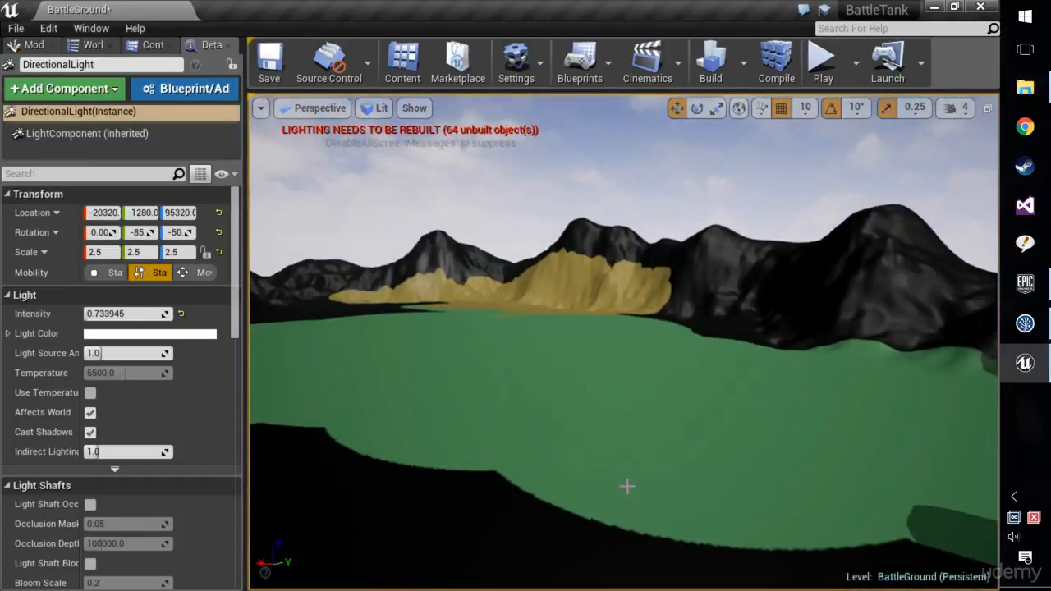
right_click_drag(627, 486, 396, 436)
key("w")
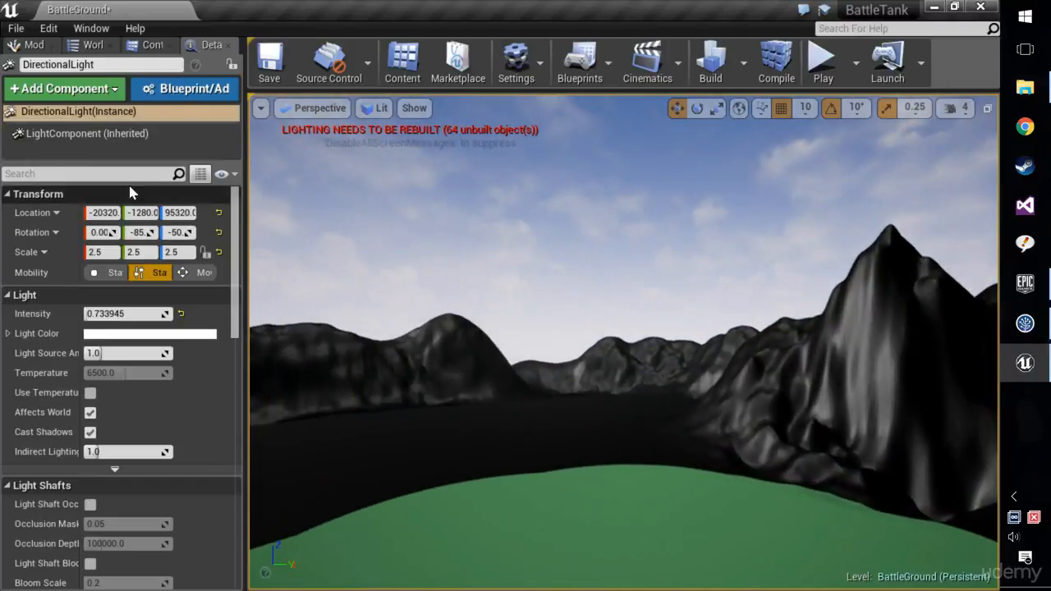
Open the Landscape material to check its Grass and Dirt layer blend graph, and close it again.
left_click(141, 47)
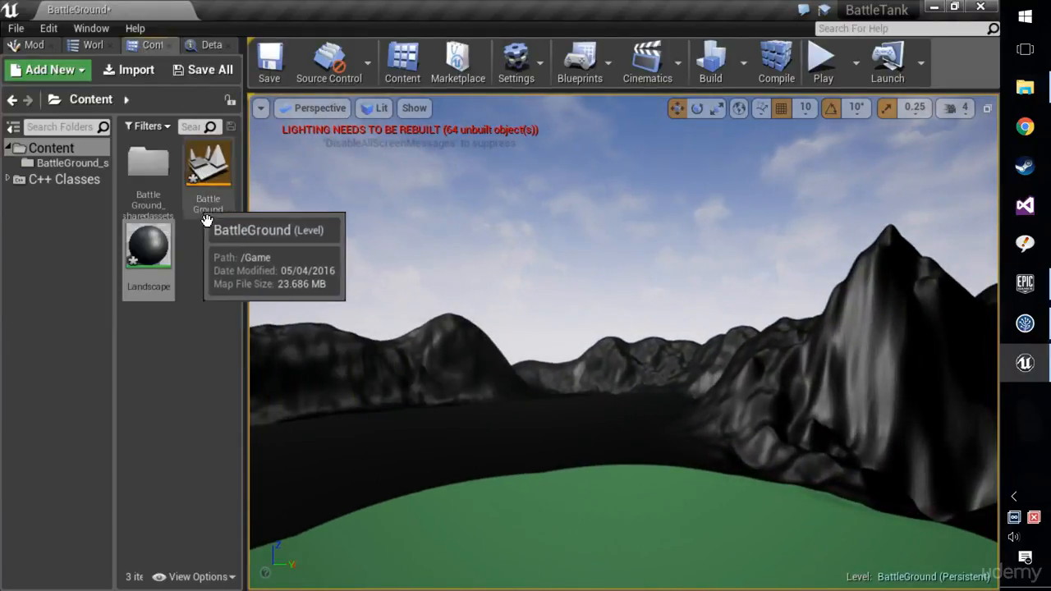
double_click(149, 244)
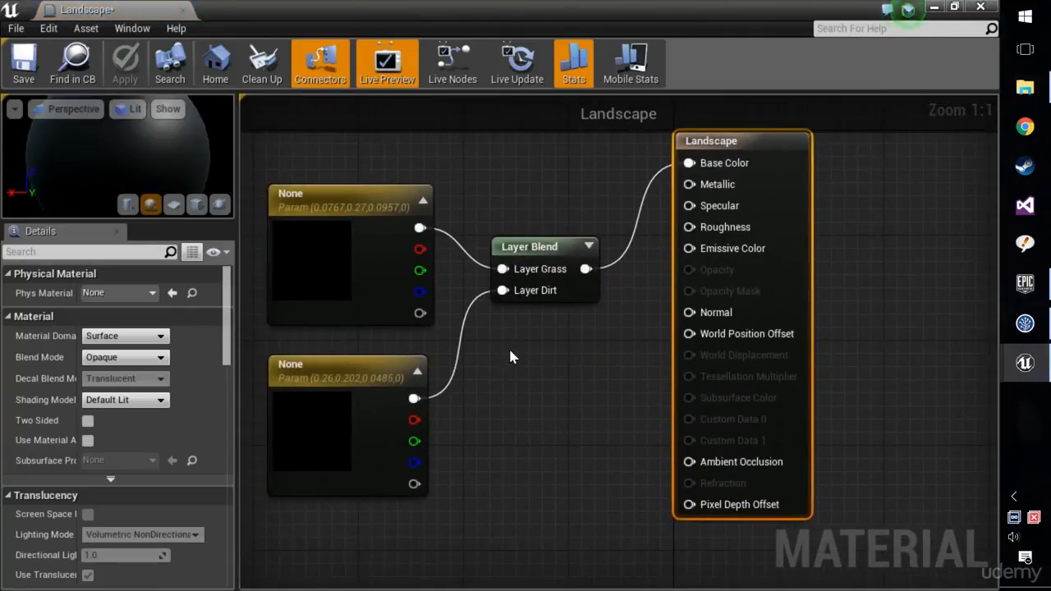
left_click(981, 7)
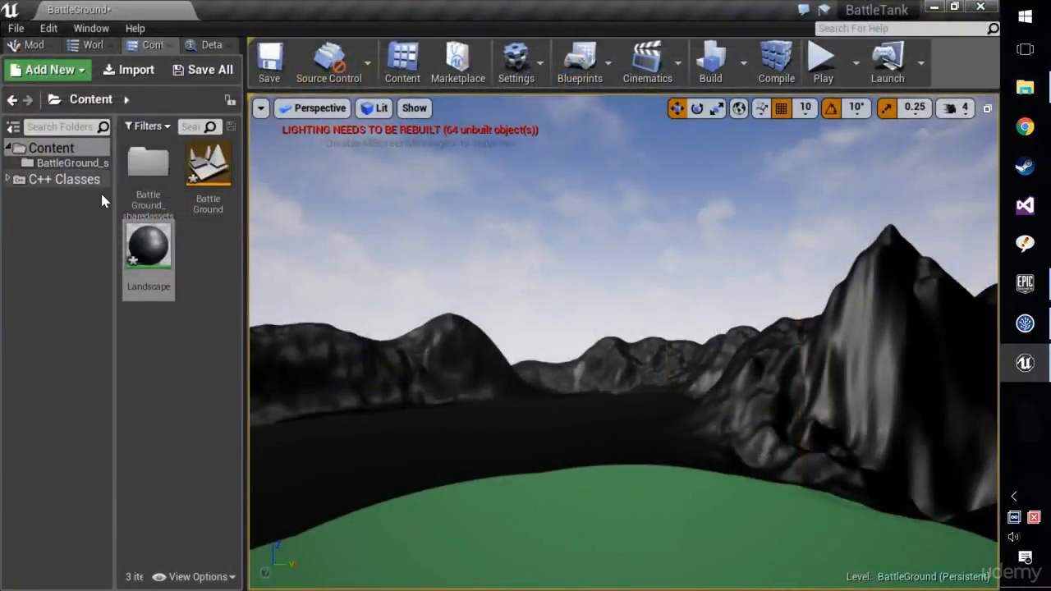
Return to landscape painting with the Dirt layer and paint the tall dark peak's front face with a brush falloff of 1.0.
right_click_drag(543, 332, 703, 357)
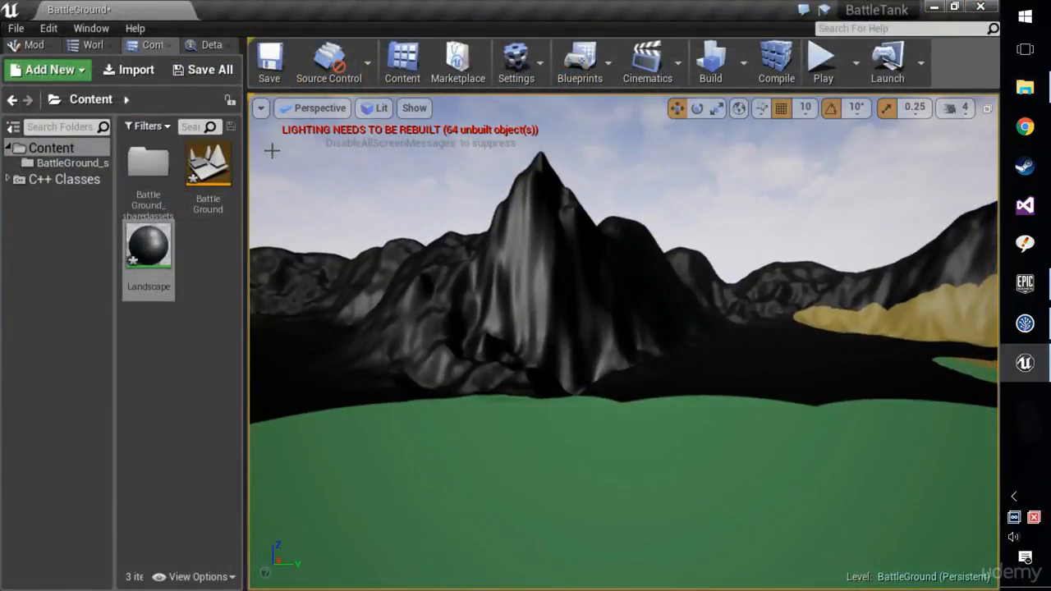
left_click(31, 46)
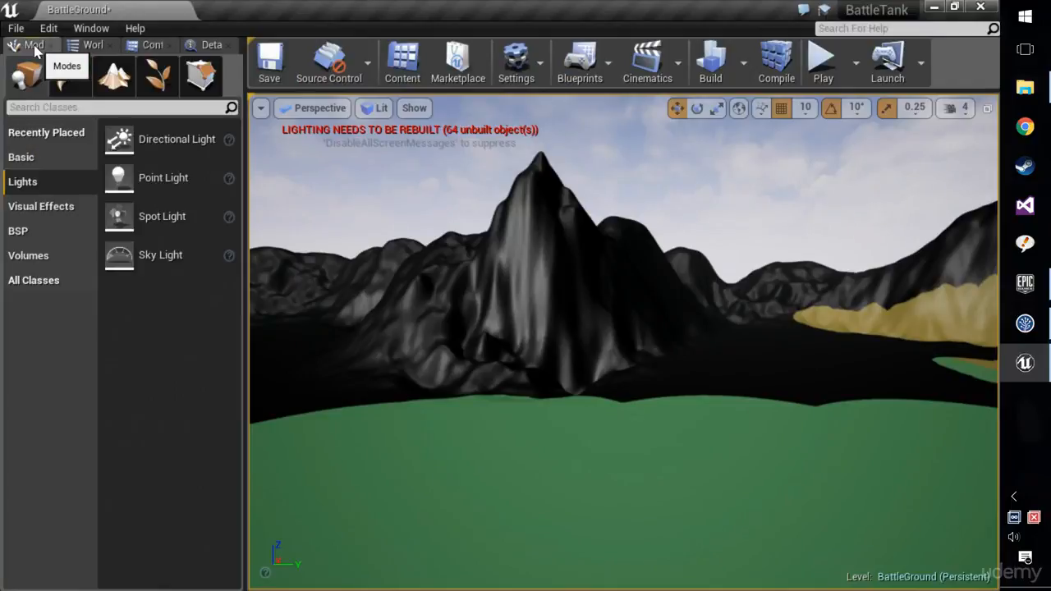
key("shift+3")
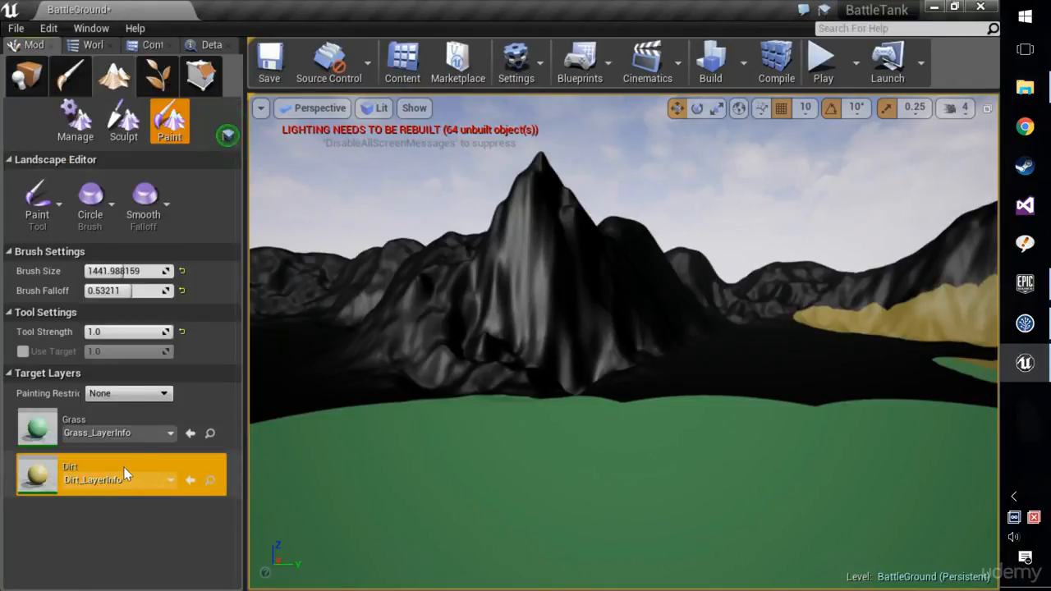
mouse_move(773, 333)
right_mouse_down()
mouse_move(784, 329)
mouse_move(741, 297)
right_mouse_up()
left_click_drag(740, 297, 779, 287)
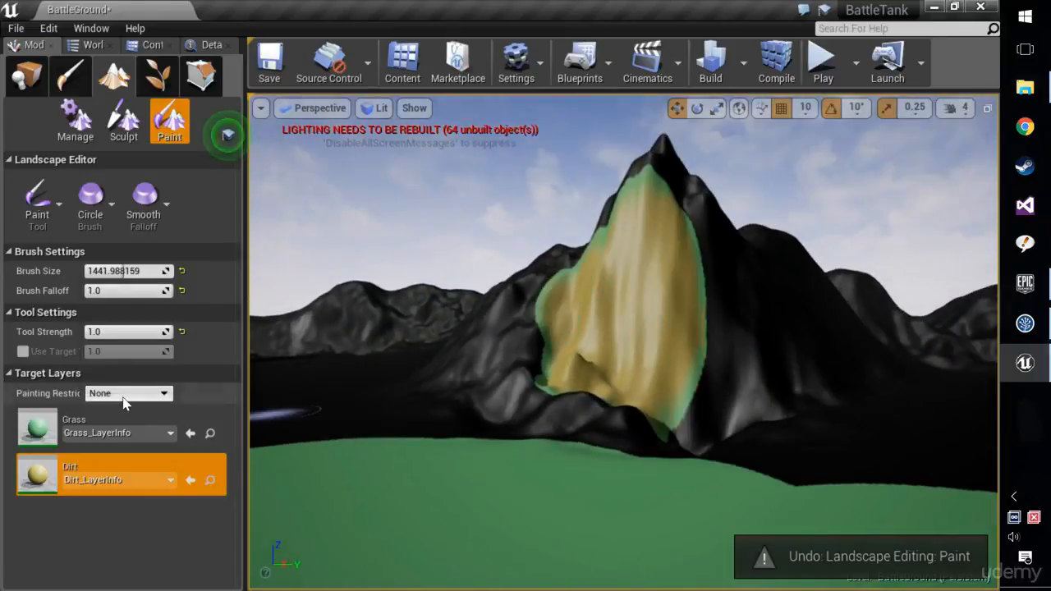
Set the tool strength to about 0.92 and the brush falloff to 0.0, and cover the tall peak and adjoining hill with Dirt.
left_click_drag(124, 334, 166, 332)
left_click_drag(126, 291, 86, 291)
mouse_move(652, 265)
left_mouse_down()
mouse_move(570, 280)
mouse_move(640, 216)
mouse_move(657, 169)
mouse_move(638, 348)
mouse_move(713, 271)
mouse_move(717, 294)
left_mouse_up()
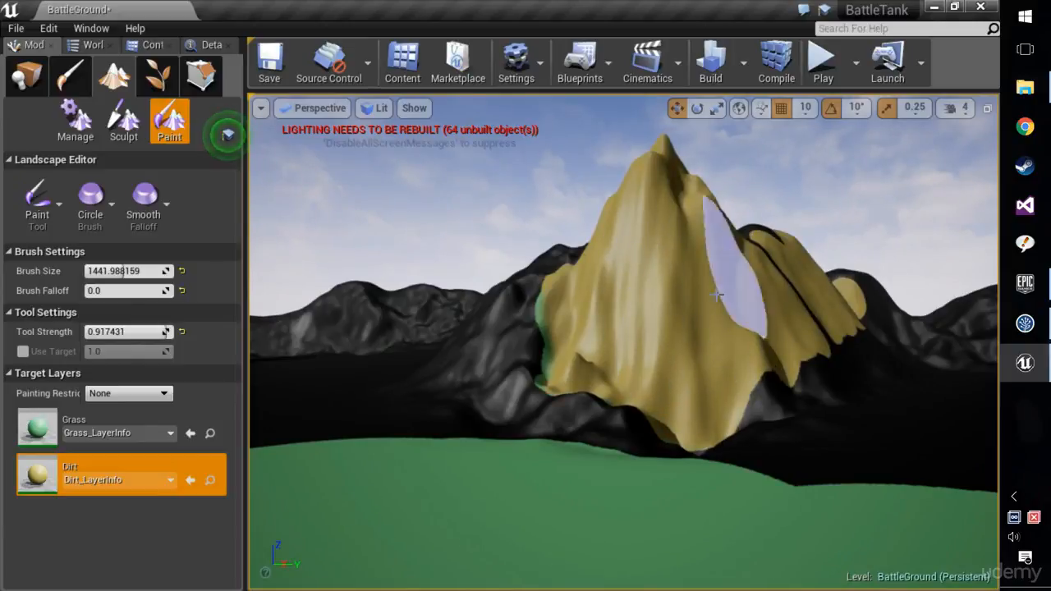
scroll(720, 300, "down", 4)
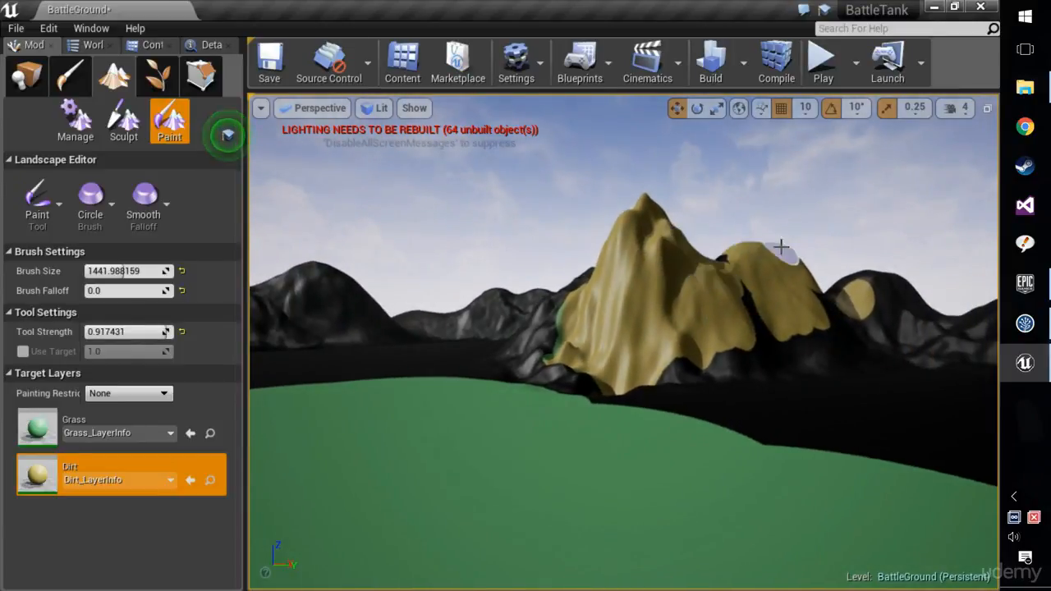
mouse_move(747, 307)
left_mouse_down()
mouse_move(616, 353)
mouse_move(791, 345)
mouse_move(637, 367)
left_mouse_up()
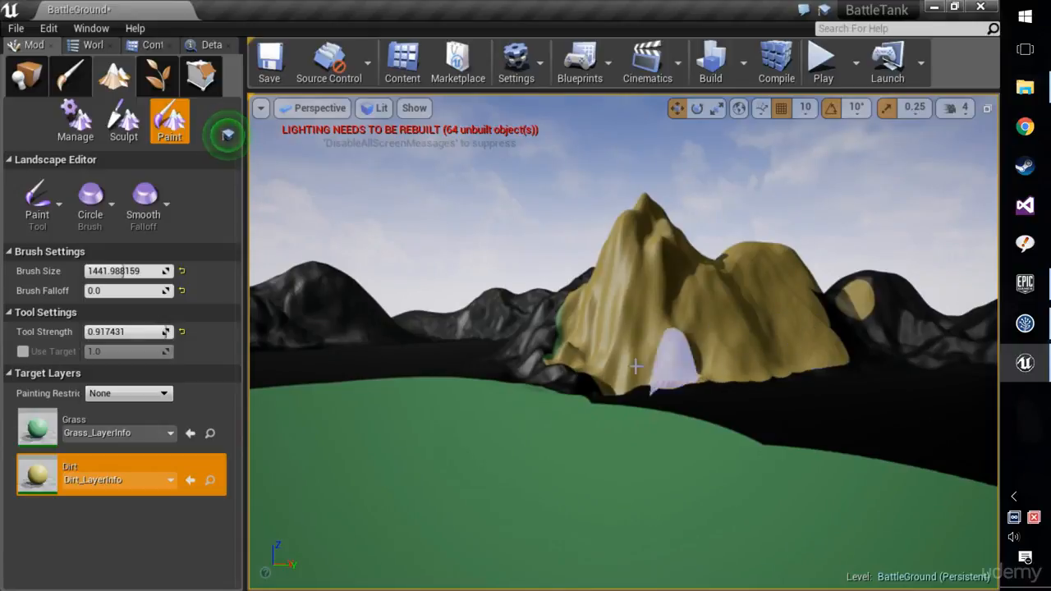
Extend the Dirt paint from the peak's foot across the smaller hills to the previously painted mountain slopes.
key("w")
right_click_drag(845, 370, 836, 355)
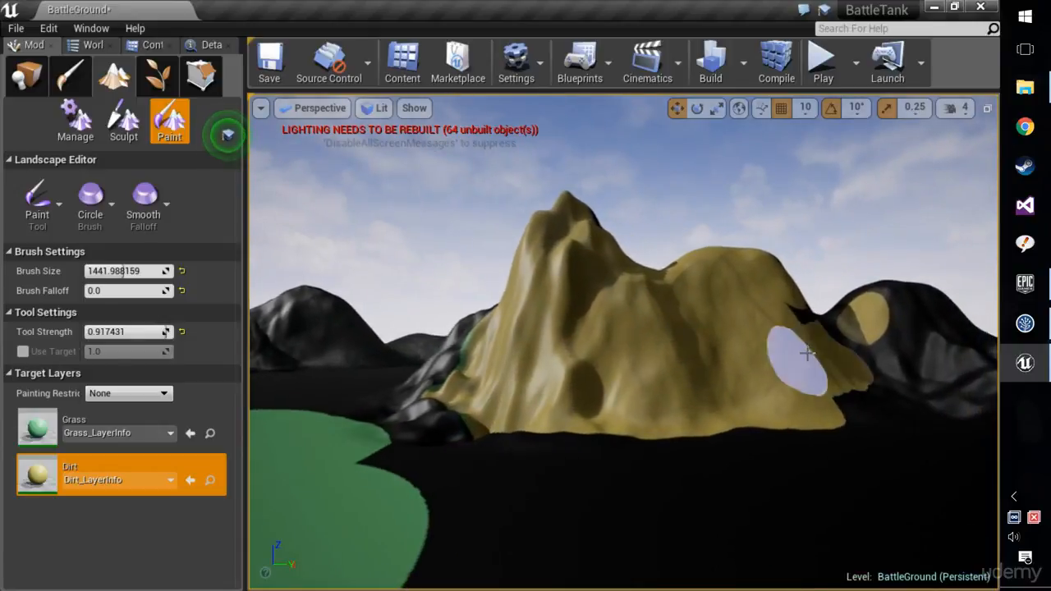
mouse_move(805, 352)
left_mouse_down()
mouse_move(840, 307)
mouse_move(881, 287)
mouse_move(859, 369)
mouse_move(898, 380)
left_mouse_up()
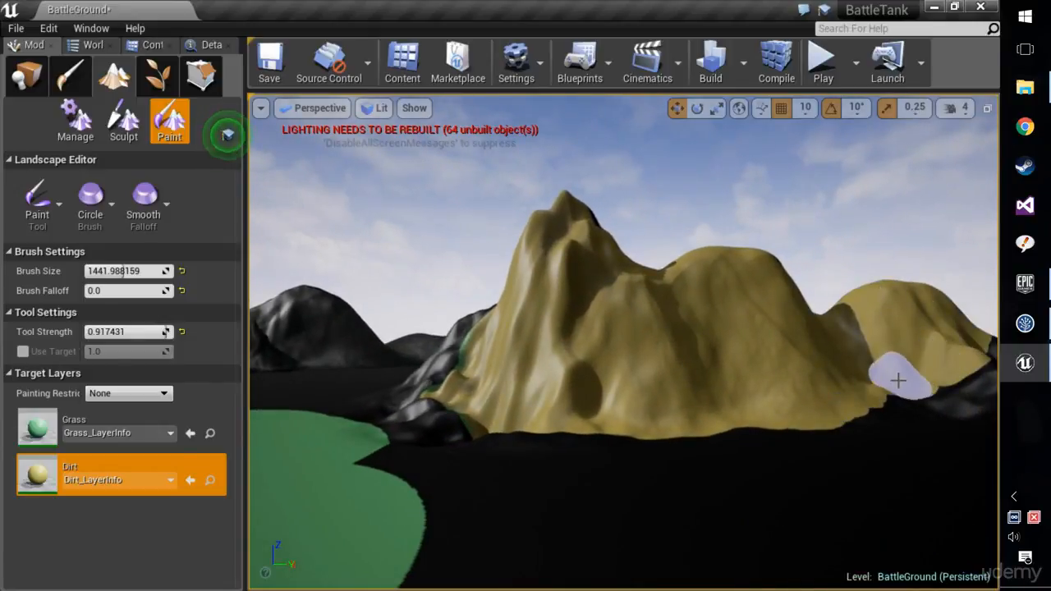
right_click_drag(871, 375, 973, 377)
left_click_drag(633, 354, 766, 348)
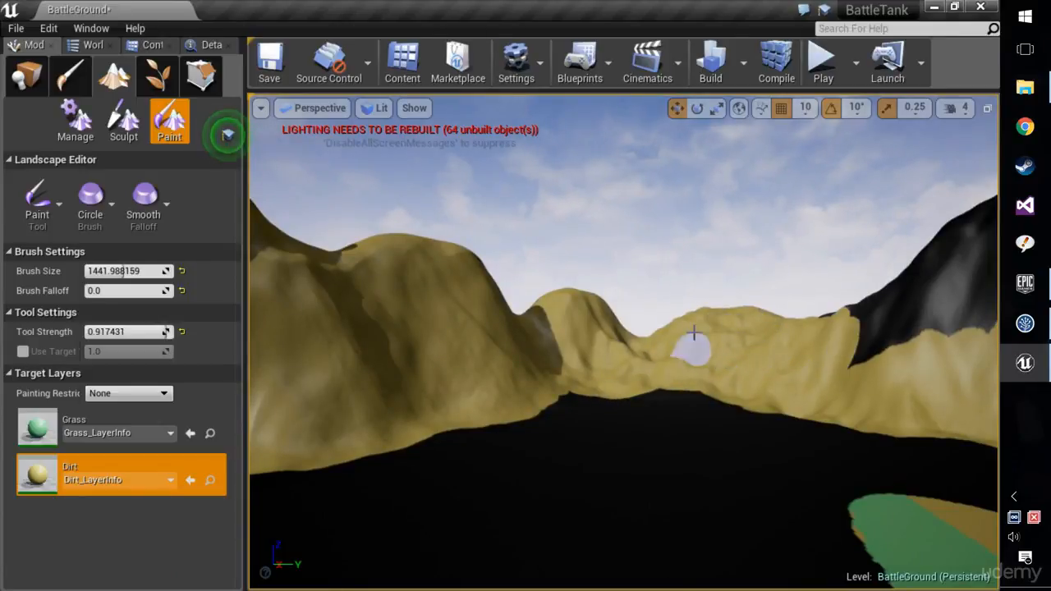
left_click_drag(694, 332, 793, 338)
right_click_drag(793, 339, 895, 321)
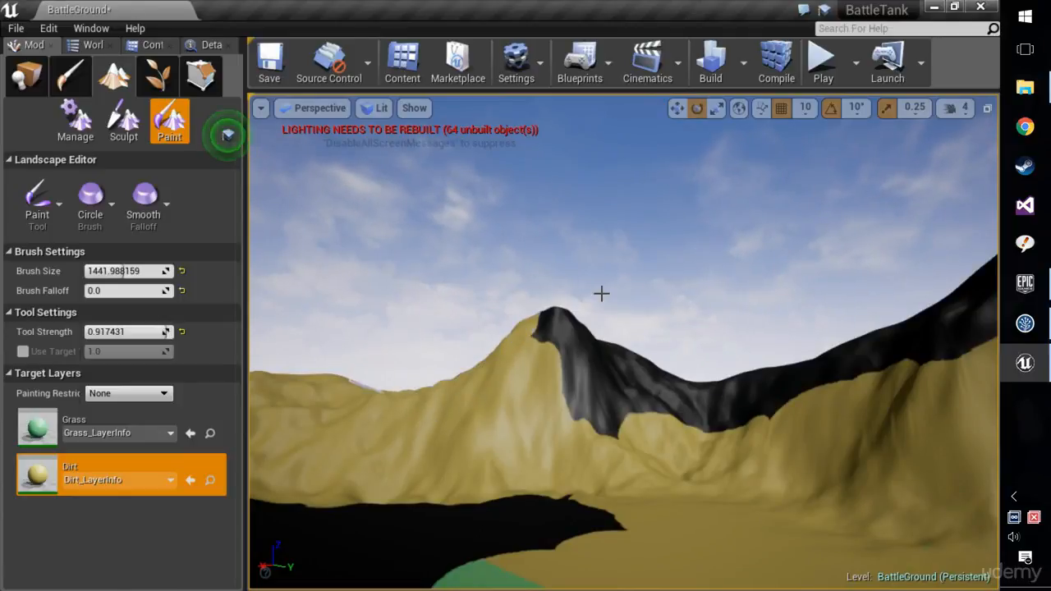
Fill the dark crests above the previously painted slopes with Dirt.
mouse_move(530, 395)
left_mouse_down()
mouse_move(580, 406)
mouse_move(622, 347)
mouse_move(629, 418)
mouse_move(630, 353)
mouse_move(643, 435)
left_mouse_up()
mouse_move(787, 420)
right_mouse_down()
mouse_move(870, 410)
mouse_move(493, 400)
right_mouse_up()
mouse_move(641, 341)
left_mouse_down()
mouse_move(667, 389)
mouse_move(831, 422)
left_mouse_up()
right_click_drag(831, 422, 920, 430)
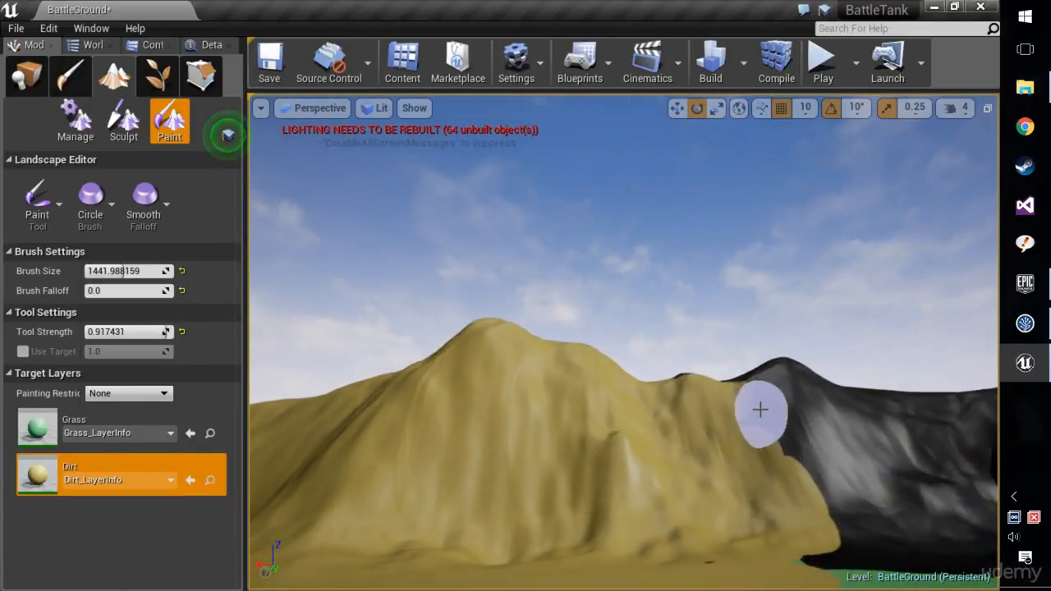
Paint Dirt over the next dark summit and along the unpainted ridge beyond it.
left_click_drag(781, 364, 729, 394)
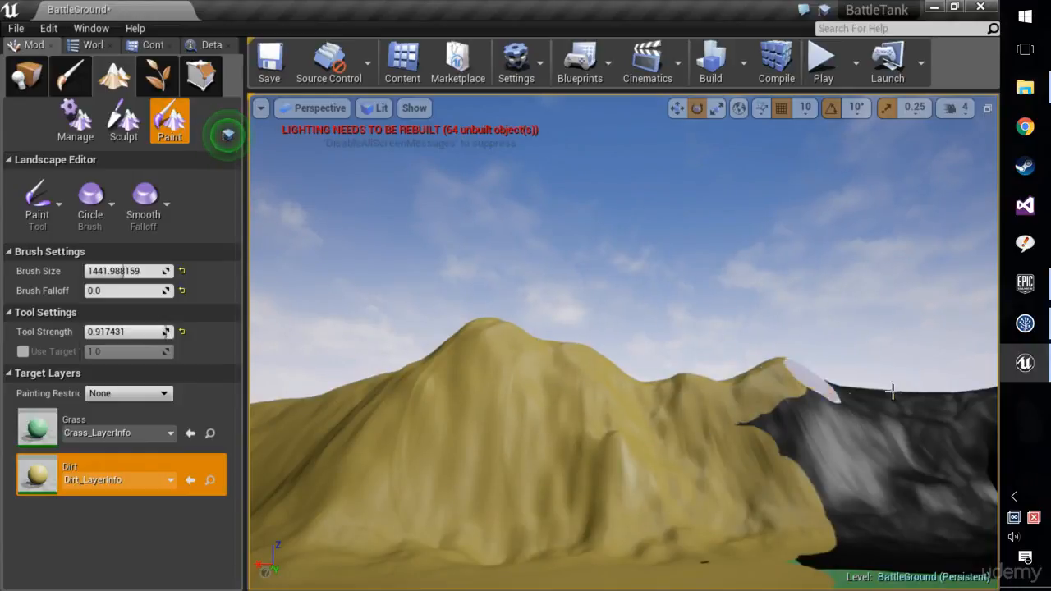
left_click_drag(892, 393, 691, 514)
mouse_move(732, 550)
left_mouse_down()
mouse_move(845, 490)
mouse_move(868, 469)
mouse_move(784, 493)
mouse_move(881, 425)
left_mouse_up()
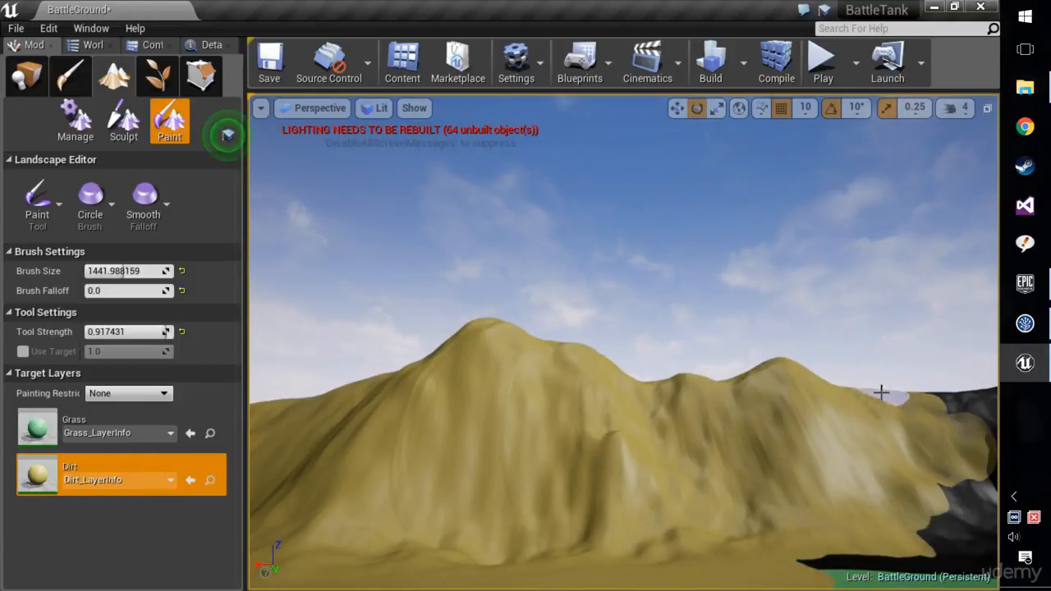
right_click_drag(787, 482, 879, 482)
mouse_move(615, 476)
left_mouse_down()
mouse_move(671, 474)
mouse_move(671, 491)
mouse_move(815, 493)
mouse_move(770, 417)
mouse_move(592, 416)
left_mouse_up()
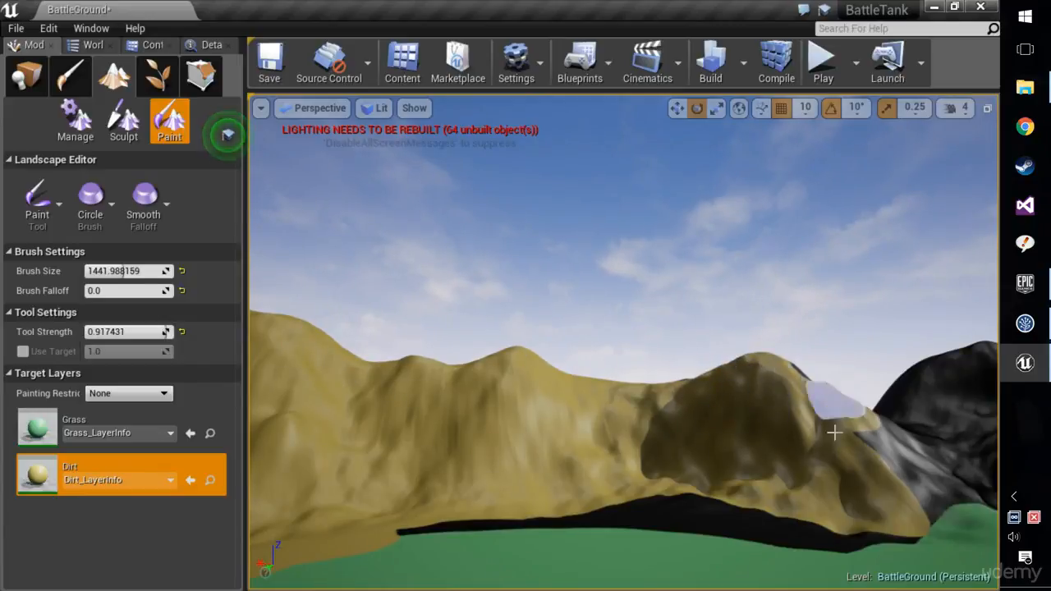
Cover the mountain beside the green plain and the dark rounded peak behind it with Dirt.
left_click_drag(834, 432, 849, 506)
right_click_drag(804, 498, 883, 498)
mouse_move(802, 498)
left_mouse_down()
mouse_move(771, 497)
mouse_move(680, 394)
mouse_move(738, 462)
left_mouse_up()
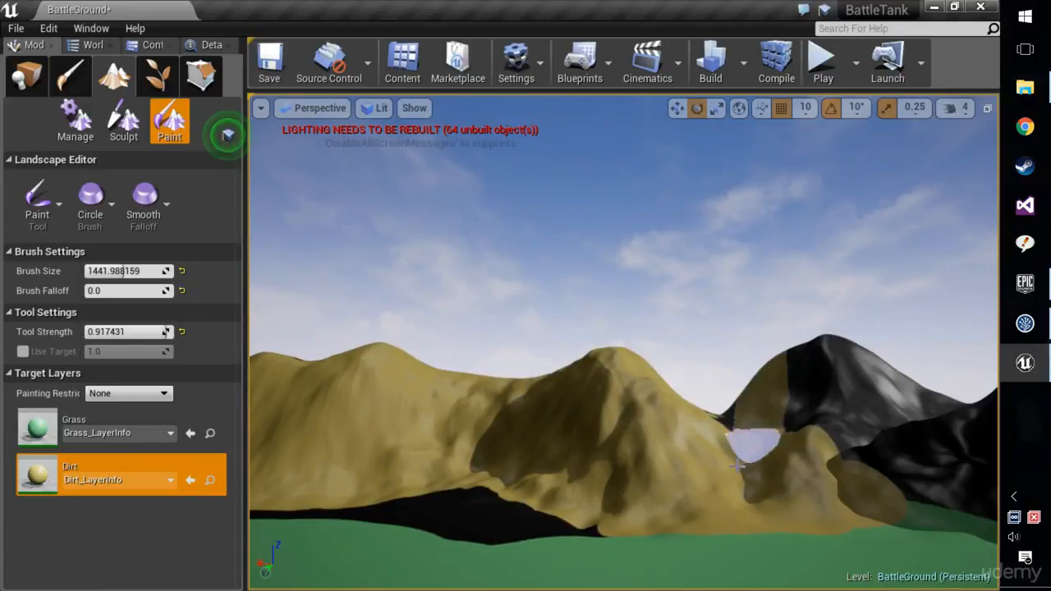
left_click_drag(834, 325, 771, 374)
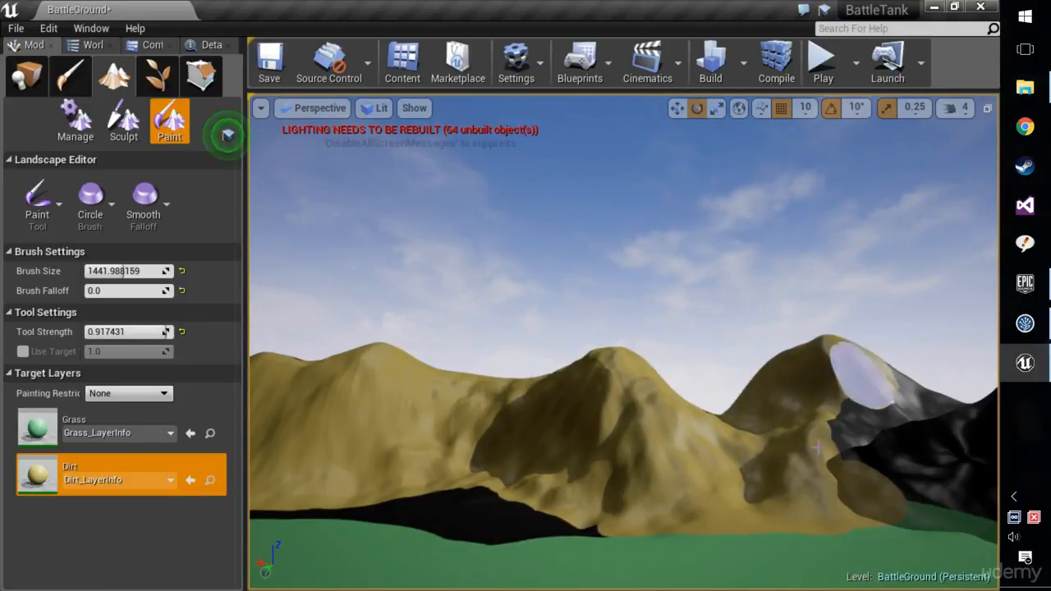
mouse_move(818, 448)
left_mouse_down()
mouse_move(892, 430)
mouse_move(834, 432)
left_mouse_up()
right_click_drag(833, 432, 835, 429)
Cover the dark flank beside the peak with Dirt and extend the paint onto the mountains bordering the grey plain.
mouse_move(661, 435)
left_mouse_down()
mouse_move(540, 464)
mouse_move(681, 476)
mouse_move(740, 374)
mouse_move(731, 366)
left_mouse_up()
mouse_move(786, 497)
left_mouse_down()
mouse_move(833, 481)
mouse_move(835, 492)
mouse_move(817, 441)
left_mouse_up()
right_click_drag(817, 442, 594, 467)
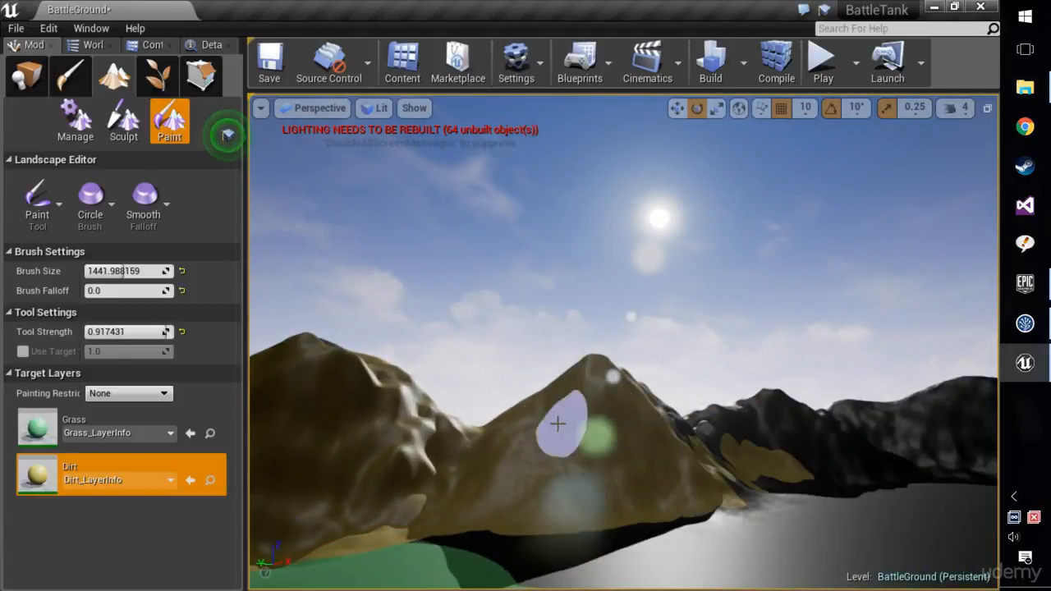
mouse_move(727, 434)
right_mouse_down()
mouse_move(641, 493)
mouse_move(711, 518)
right_mouse_up()
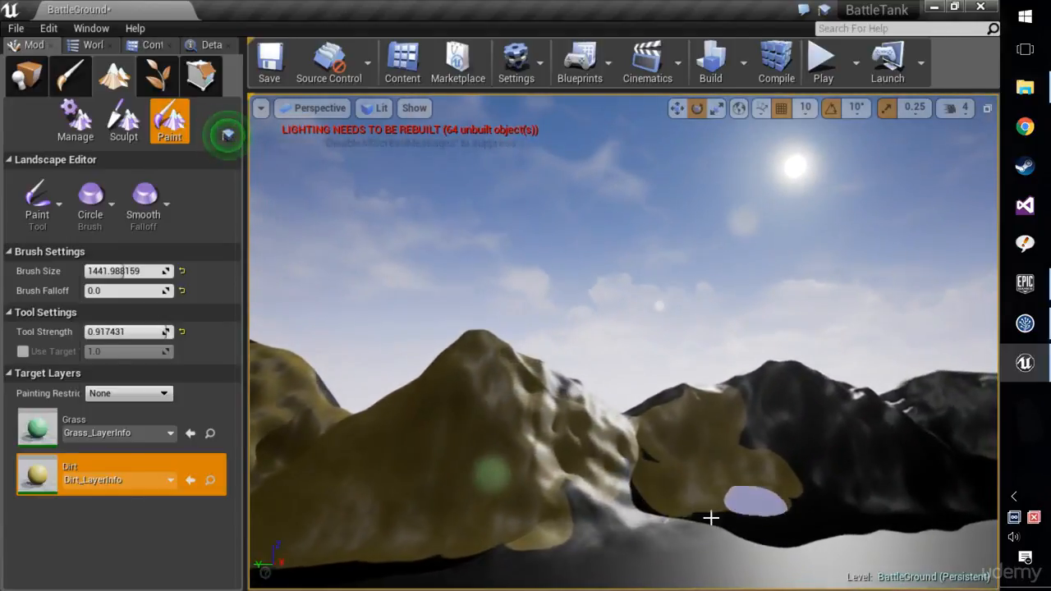
left_click_drag(711, 518, 645, 462)
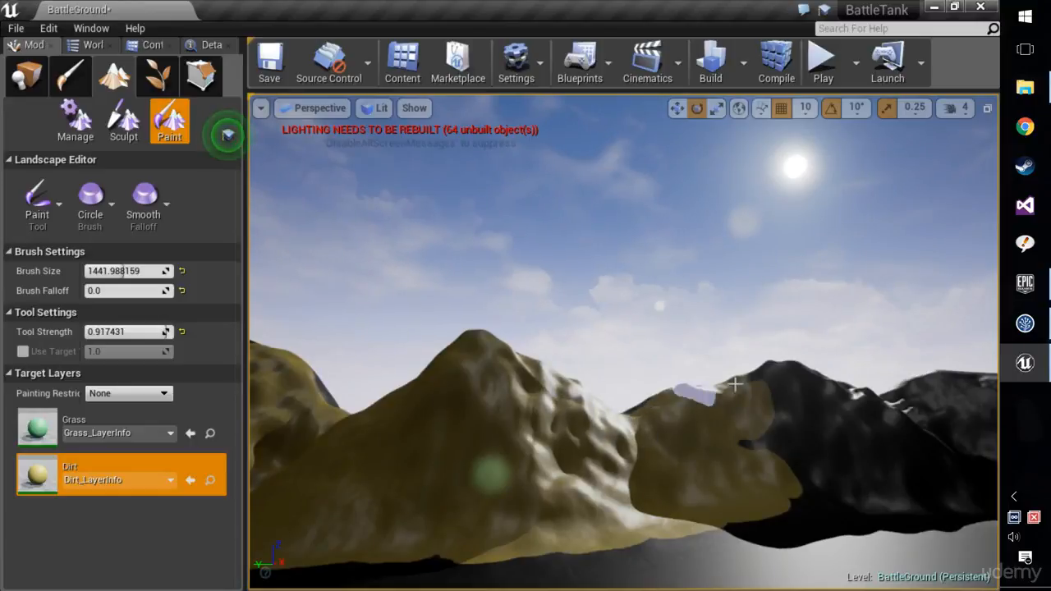
Paint Dirt across the dark summit and lower slopes of the adjoining mountain beside the grey plain.
mouse_move(916, 379)
left_mouse_down()
mouse_move(791, 465)
mouse_move(893, 476)
left_mouse_up()
mouse_move(893, 477)
right_mouse_down()
mouse_move(978, 462)
mouse_move(945, 464)
right_mouse_up()
mouse_move(821, 452)
left_mouse_down()
mouse_move(643, 505)
mouse_move(652, 417)
mouse_move(618, 447)
mouse_move(695, 435)
mouse_move(797, 386)
mouse_move(617, 506)
mouse_move(739, 508)
left_mouse_up()
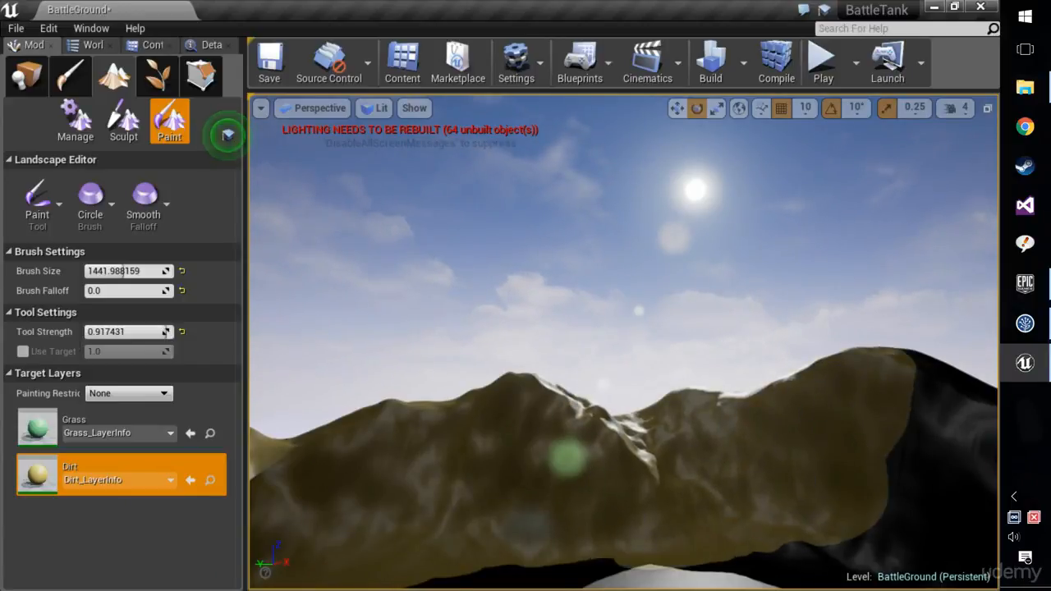
right_click_drag(739, 507, 830, 506)
mouse_move(669, 443)
left_mouse_down()
mouse_move(660, 475)
mouse_move(676, 446)
mouse_move(687, 458)
mouse_move(673, 520)
mouse_move(589, 541)
mouse_move(797, 433)
mouse_move(934, 377)
mouse_move(835, 449)
left_mouse_up()
right_click_drag(836, 448, 874, 488)
Continue the Dirt paint along the dark range up to the face of the steep rounded peak.
mouse_move(798, 422)
left_mouse_down()
mouse_move(648, 427)
mouse_move(712, 326)
mouse_move(658, 319)
mouse_move(859, 389)
mouse_move(882, 331)
mouse_move(765, 462)
mouse_move(924, 452)
left_mouse_up()
right_click_drag(925, 452, 1008, 448)
mouse_move(604, 456)
left_mouse_down()
mouse_move(624, 467)
mouse_move(741, 418)
mouse_move(639, 332)
mouse_move(559, 307)
mouse_move(662, 265)
mouse_move(949, 411)
left_mouse_up()
right_click_drag(950, 410, 1026, 409)
mouse_move(708, 429)
left_mouse_down()
mouse_move(663, 470)
mouse_move(535, 276)
left_mouse_up()
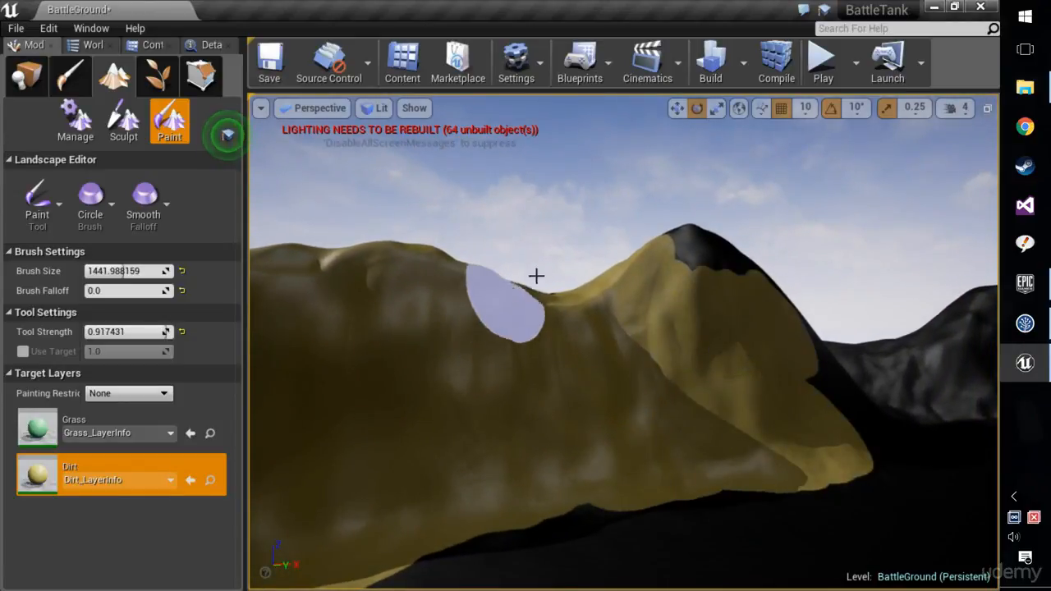
Fill the steep rounded peak's dark summit and far flank with Dirt, joining it to the painted hill beyond.
left_click_drag(707, 255, 796, 405)
mouse_move(796, 406)
right_mouse_down()
mouse_move(831, 407)
mouse_move(863, 428)
mouse_move(764, 345)
mouse_move(775, 331)
right_mouse_up()
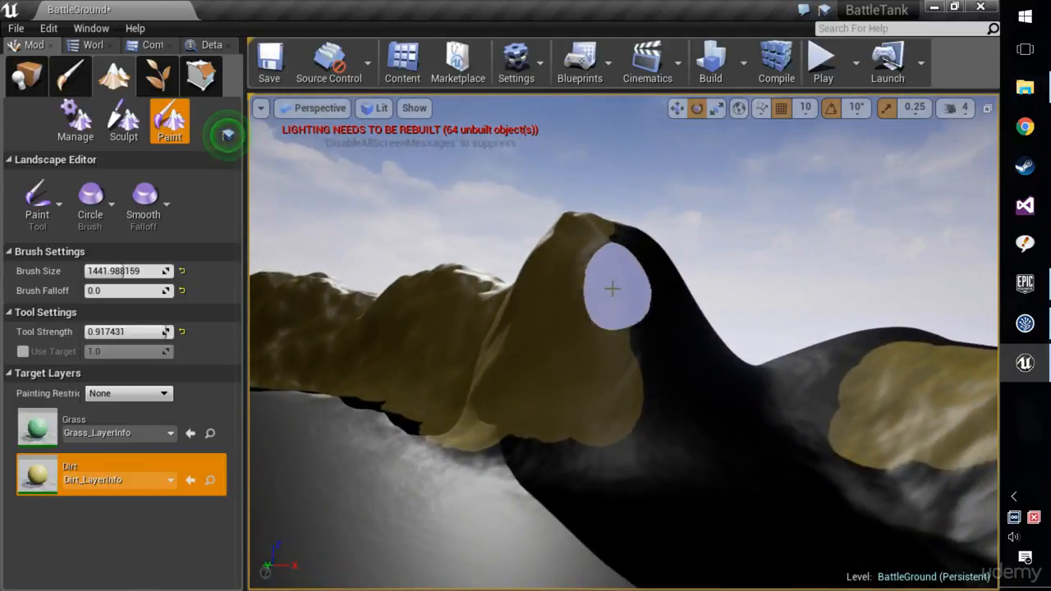
mouse_move(646, 276)
left_mouse_down()
mouse_move(693, 289)
mouse_move(711, 438)
mouse_move(550, 451)
mouse_move(454, 371)
mouse_move(723, 328)
mouse_move(852, 346)
mouse_move(864, 328)
left_mouse_up()
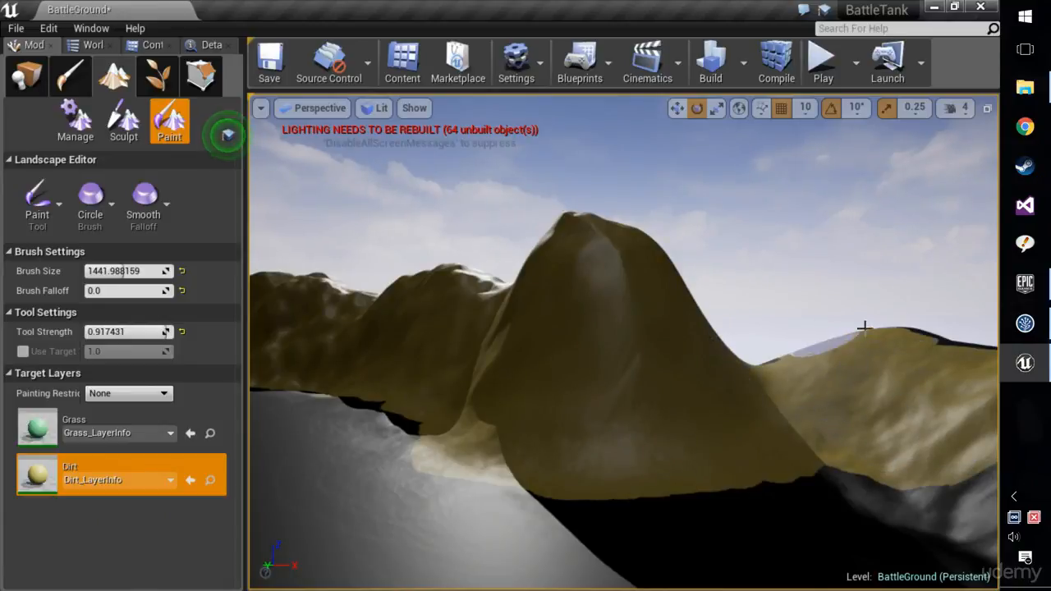
right_click_drag(795, 454, 228, 136)
Paint Dirt over the next ridge, filling its dark gap and crest and covering the slope at its end.
mouse_move(807, 405)
left_mouse_down()
mouse_move(898, 287)
mouse_move(932, 215)
left_mouse_up()
right_click_drag(953, 324, 997, 316)
mouse_move(726, 371)
left_mouse_down()
mouse_move(517, 345)
mouse_move(703, 358)
mouse_move(772, 271)
mouse_move(660, 329)
left_mouse_up()
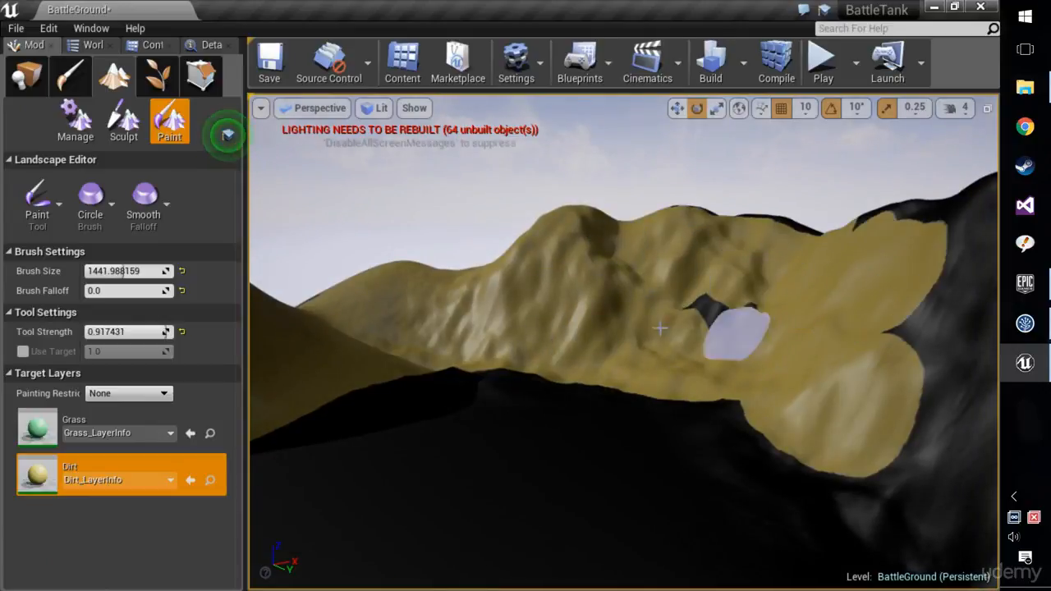
right_click_drag(834, 216, 965, 223)
left_click_drag(633, 326, 630, 374)
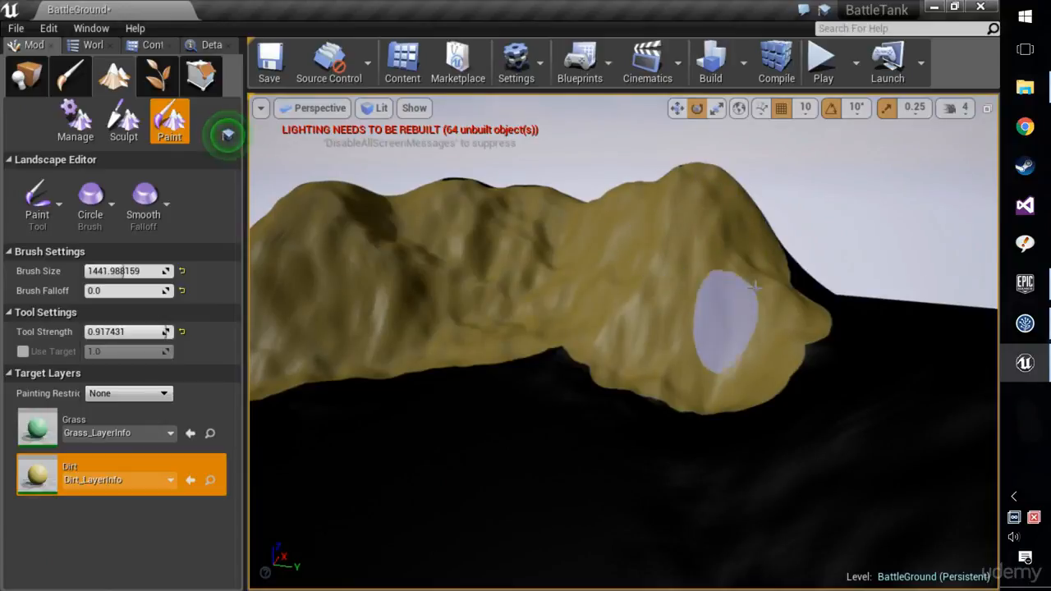
right_click_drag(782, 344, 870, 342)
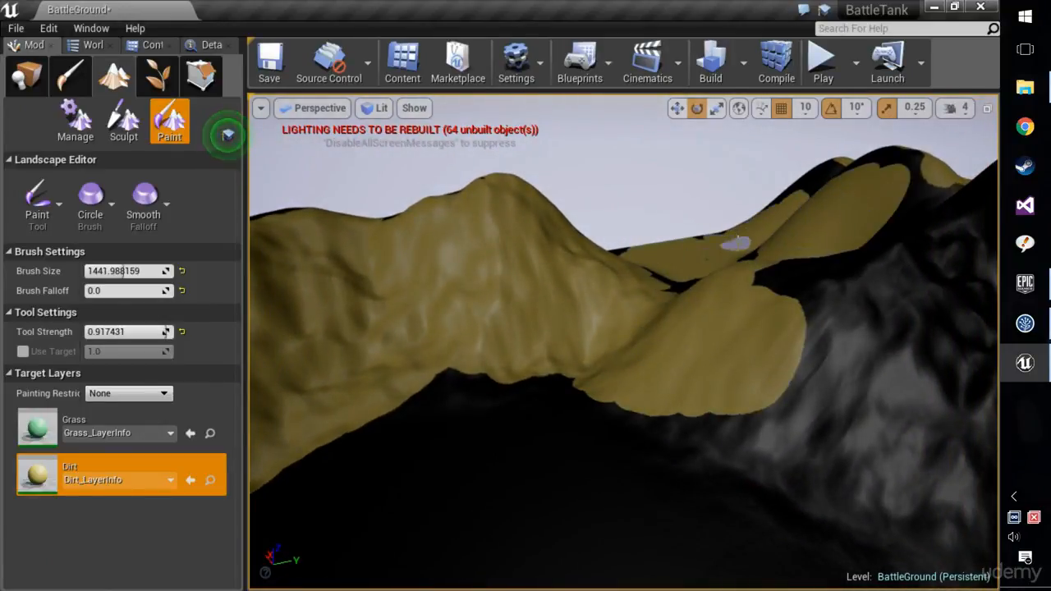
Fill the dark saddle between the painted ridge and the neighbouring hill with Dirt, up to the hill's crest.
mouse_move(690, 269)
right_mouse_down()
mouse_move(772, 271)
mouse_move(688, 271)
right_mouse_up()
left_click_drag(688, 270, 684, 282)
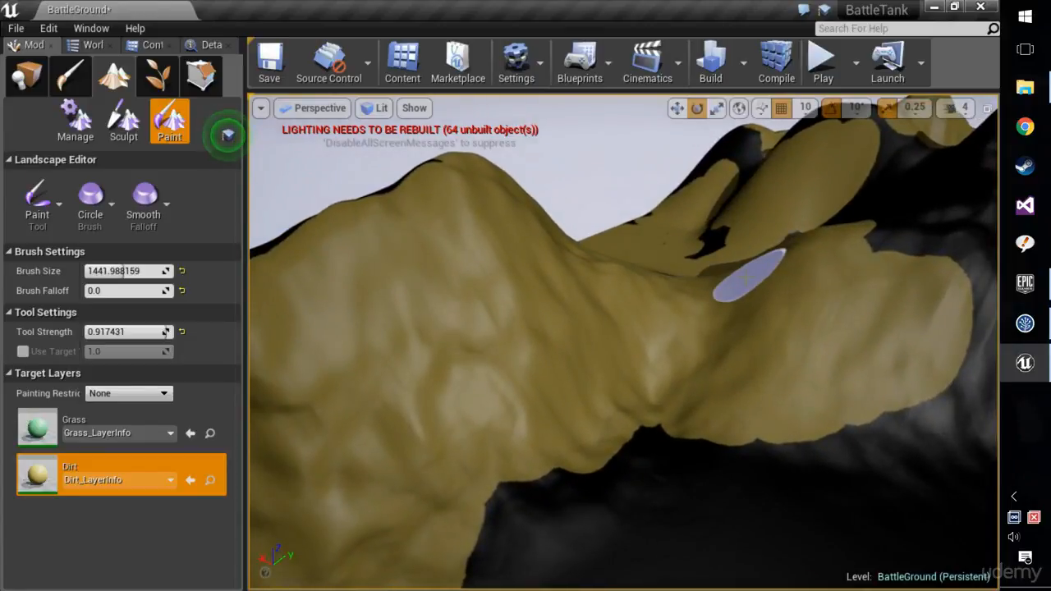
mouse_move(748, 276)
right_mouse_down()
mouse_move(751, 256)
mouse_move(776, 256)
mouse_move(780, 294)
mouse_move(813, 239)
mouse_move(731, 269)
right_mouse_up()
left_click_drag(741, 274, 656, 215)
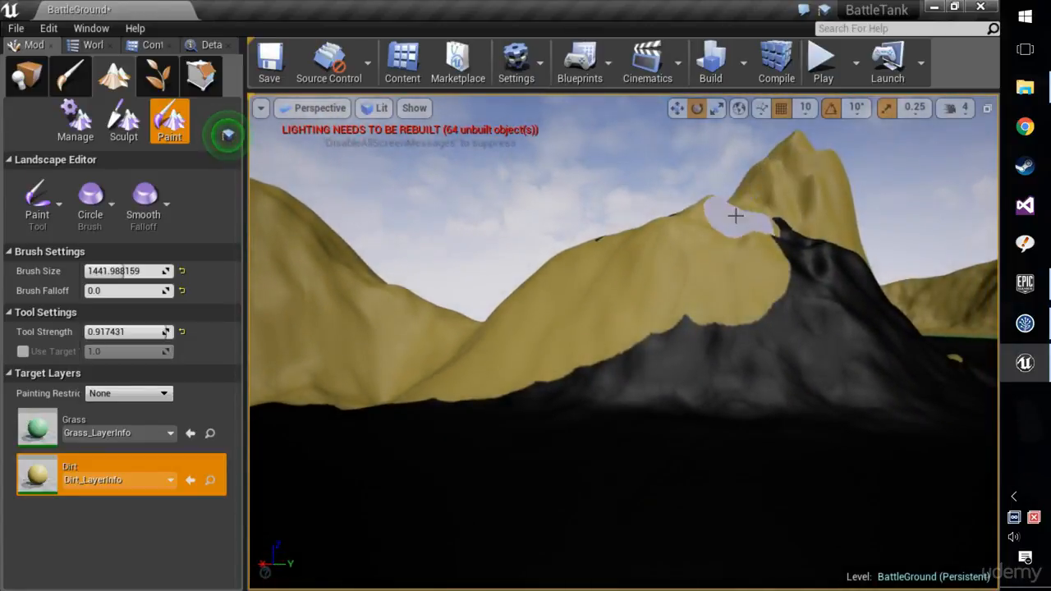
Cover the remaining dark slope below the hill's crest with Dirt and touch up the foot of the tall pointed mountain.
mouse_move(585, 330)
left_mouse_down()
mouse_move(455, 405)
mouse_move(945, 404)
mouse_move(885, 349)
left_mouse_up()
mouse_move(886, 349)
right_mouse_down()
mouse_move(830, 349)
mouse_move(845, 328)
right_mouse_up()
mouse_move(845, 266)
left_mouse_down()
mouse_move(708, 202)
mouse_move(631, 321)
mouse_move(504, 351)
mouse_move(889, 403)
left_mouse_up()
key("s")
right_click_drag(889, 403, 936, 394)
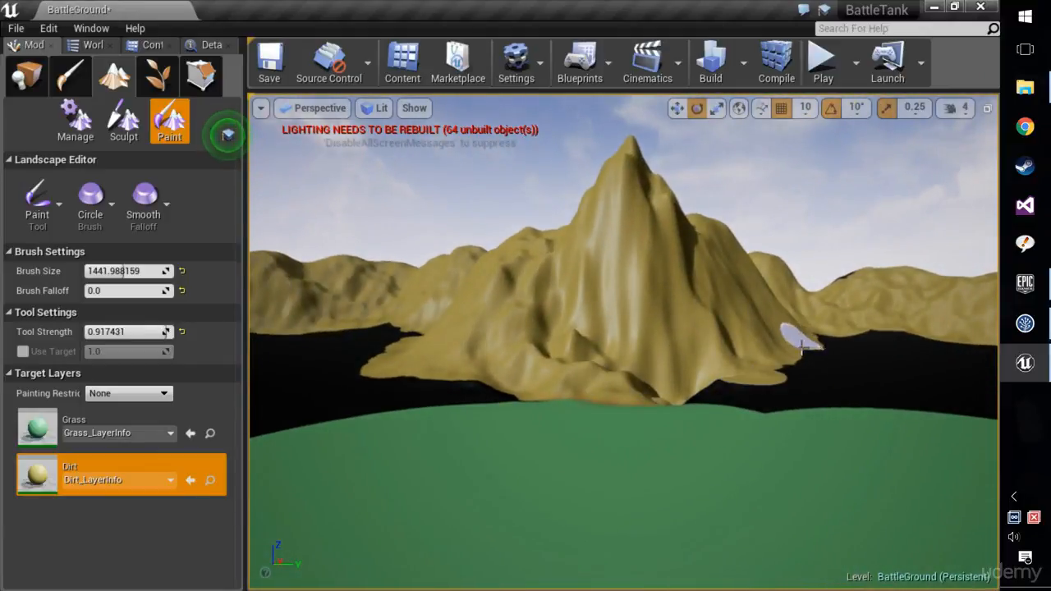
Choose the Grass layer for painting and set the brush size to about 3112 and the falloff to about 0.43.
left_click(63, 422)
right_click_drag(347, 370, 347, 427)
scroll(348, 370, "down", 4)
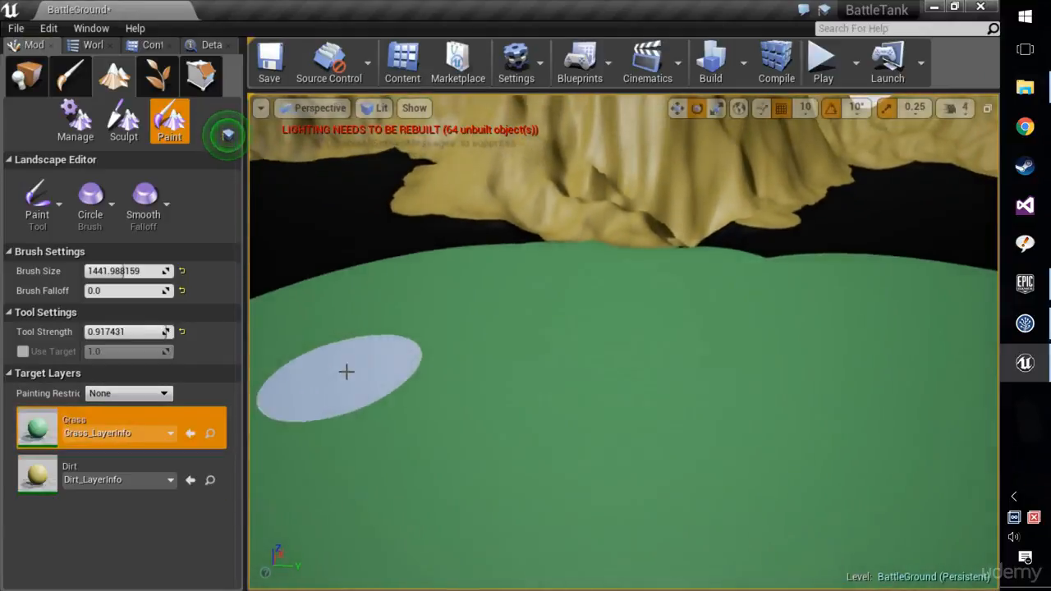
right_click(368, 386)
left_click(361, 370)
scroll(358, 367, "down", 3)
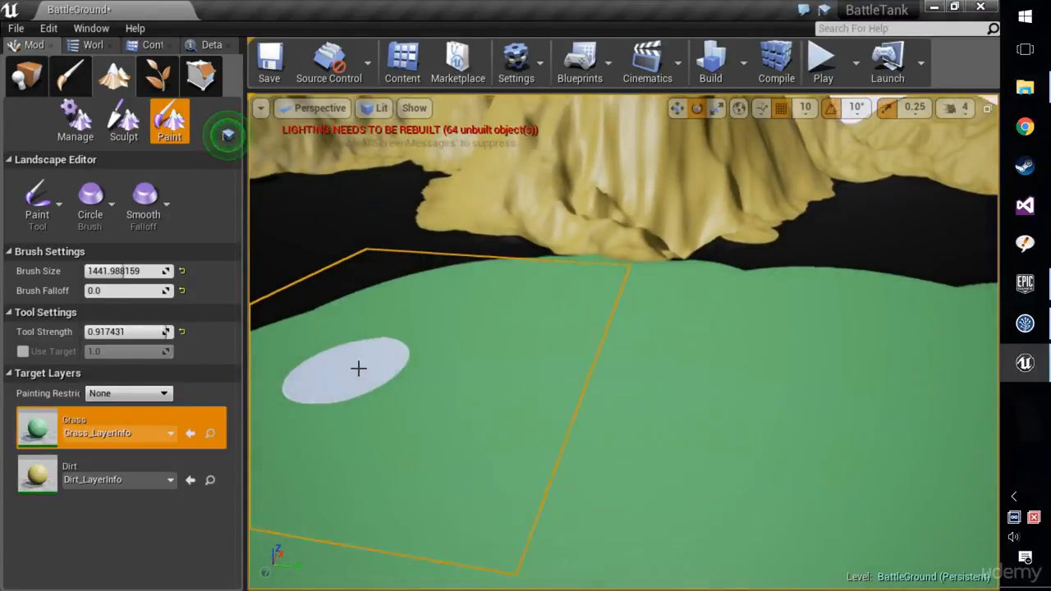
scroll(358, 365, "down", 10)
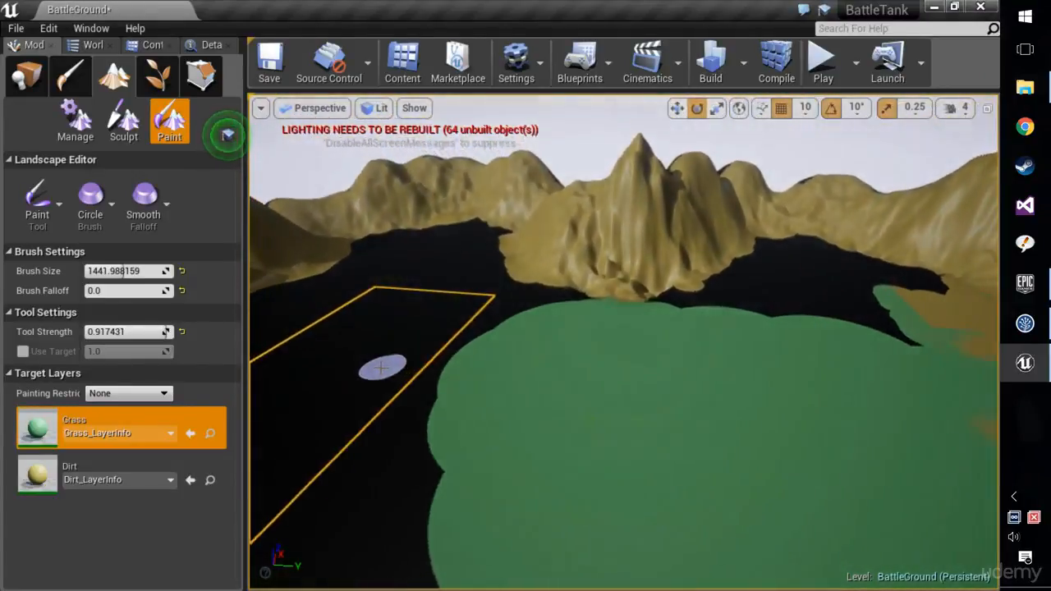
scroll(429, 347, "down", 7)
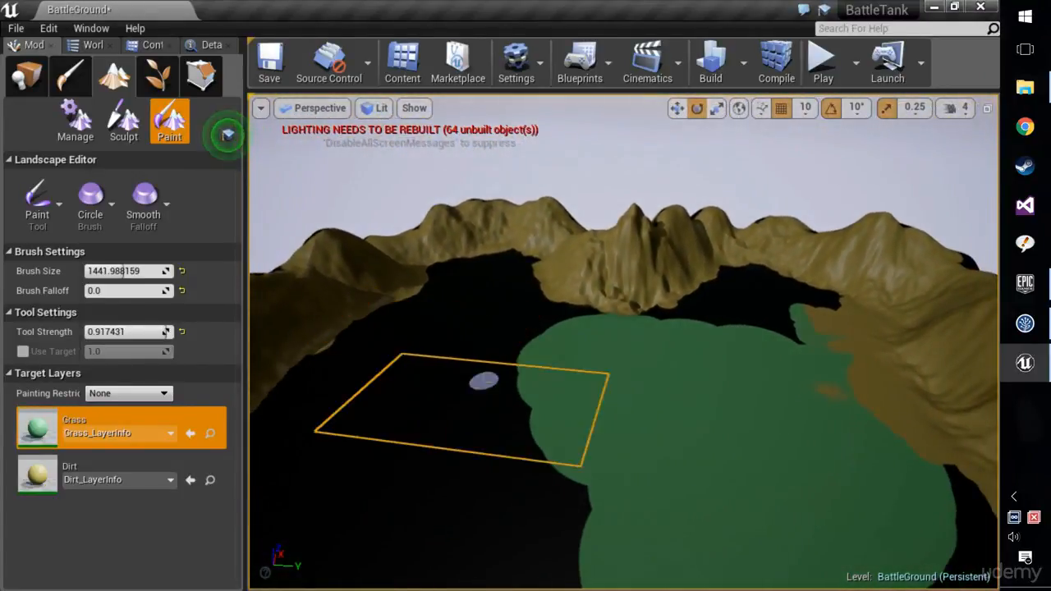
right_click_drag(484, 377, 483, 358)
scroll(482, 354, "up", 1)
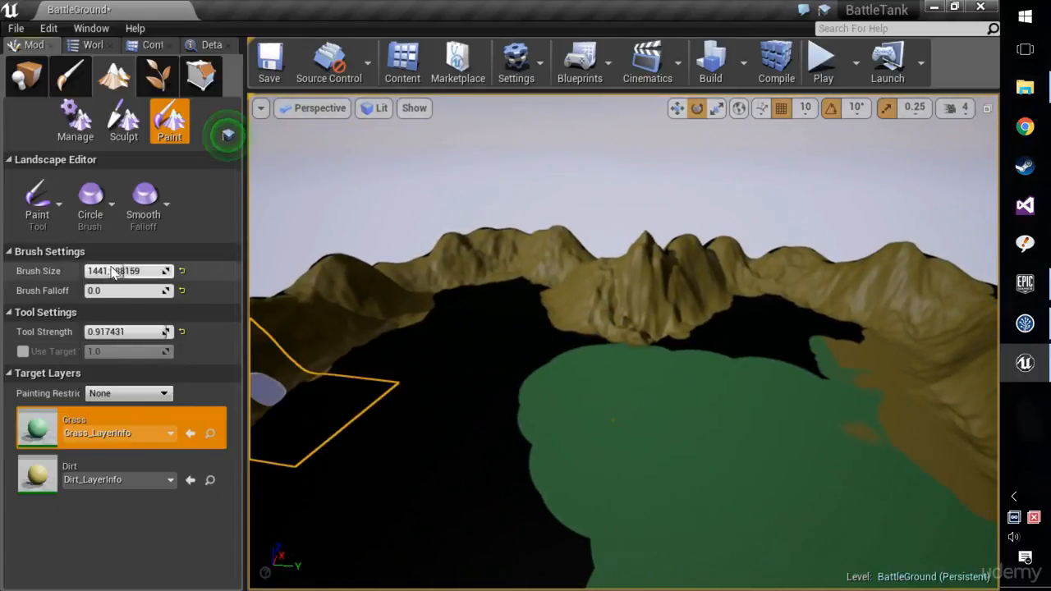
mouse_move(113, 271)
left_mouse_down()
mouse_move(214, 273)
mouse_move(151, 272)
left_mouse_up()
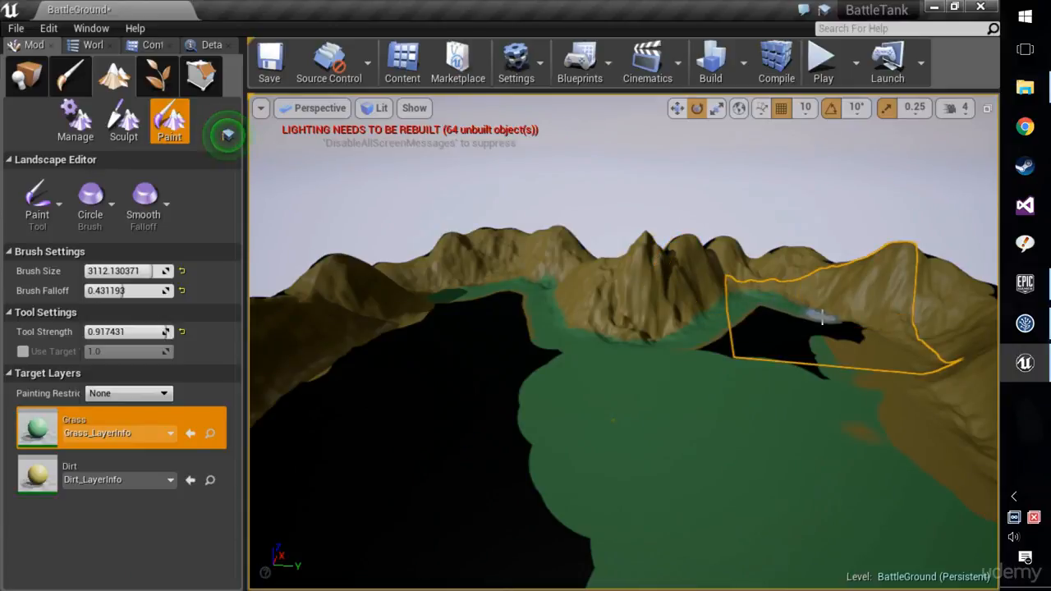
Paint Grass along the foot of the mountains beside the green plain, covering the dark gaps at its edge.
right_click_drag(872, 344, 826, 284)
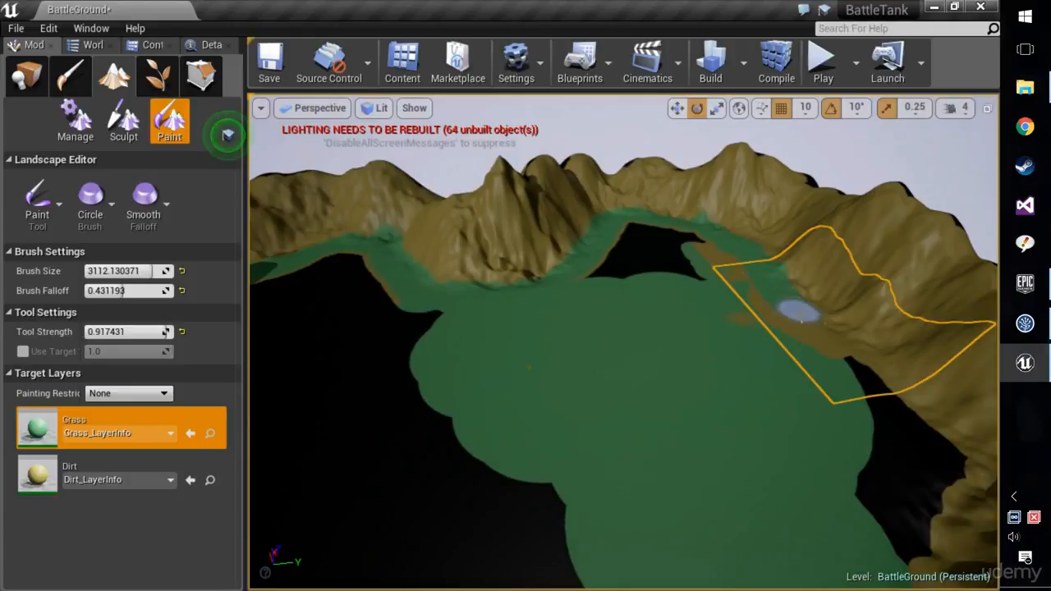
right_click_drag(880, 400, 955, 274)
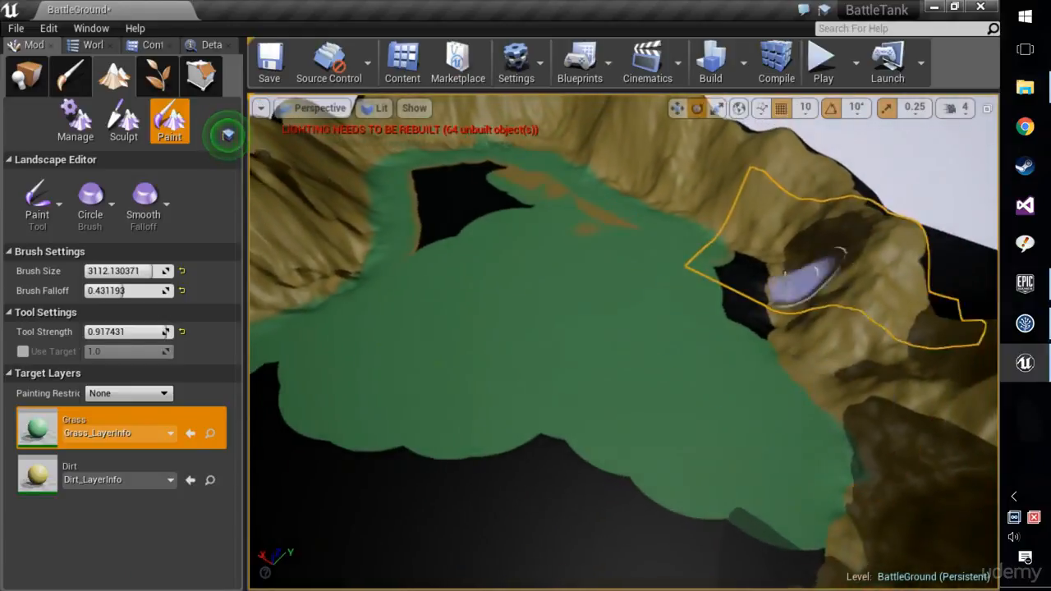
left_click_drag(752, 268, 763, 320)
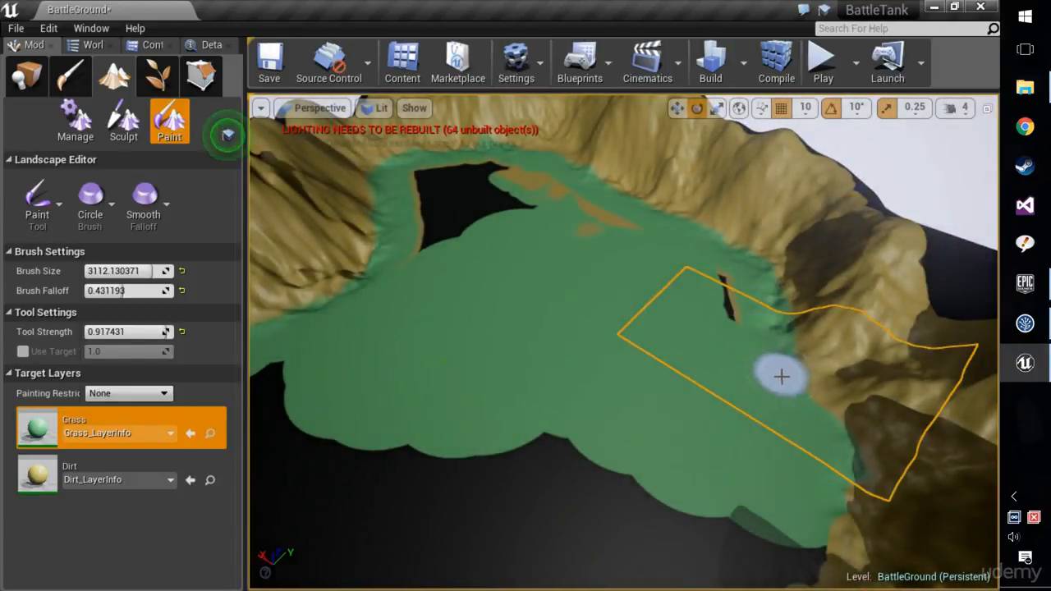
right_click_drag(797, 455, 714, 448)
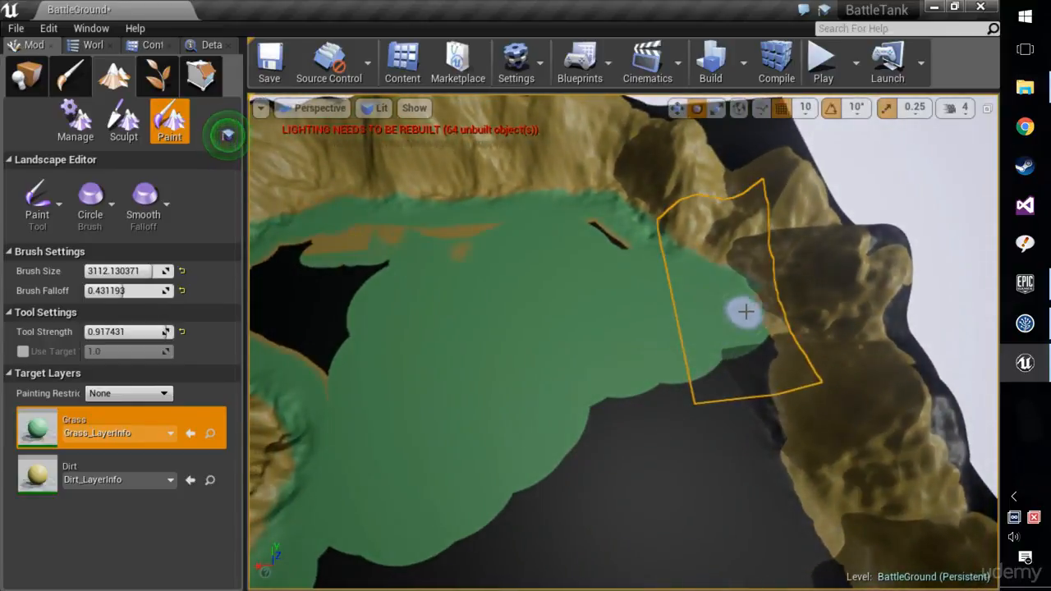
Extend the Grass border along the shadowed mountain feet and around the basin's far corner.
left_click_drag(780, 466, 802, 524)
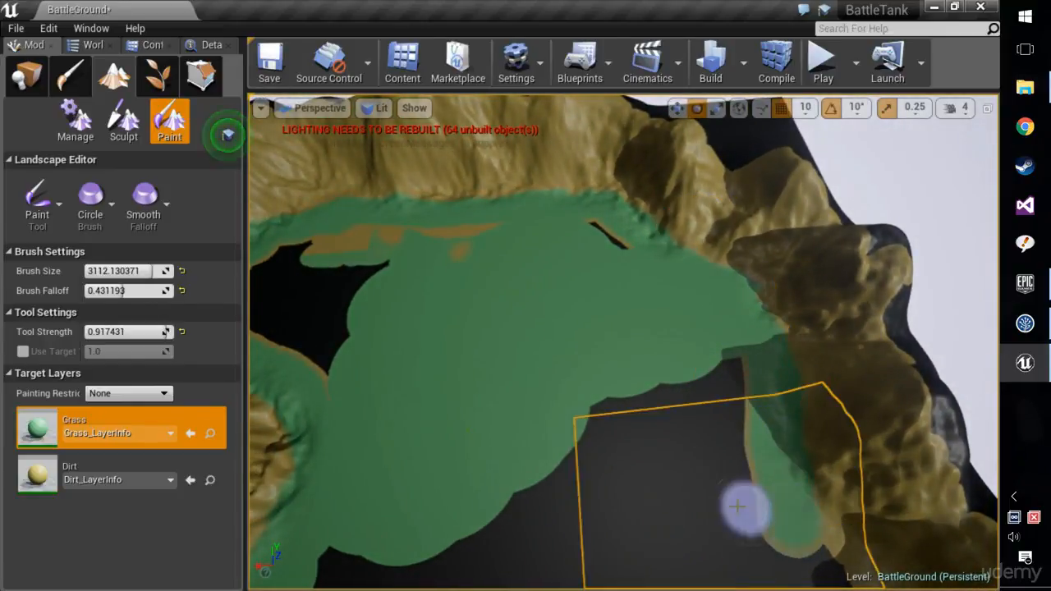
mouse_move(745, 506)
right_mouse_down()
mouse_move(813, 485)
mouse_move(862, 419)
mouse_move(911, 406)
mouse_move(493, 384)
right_mouse_up()
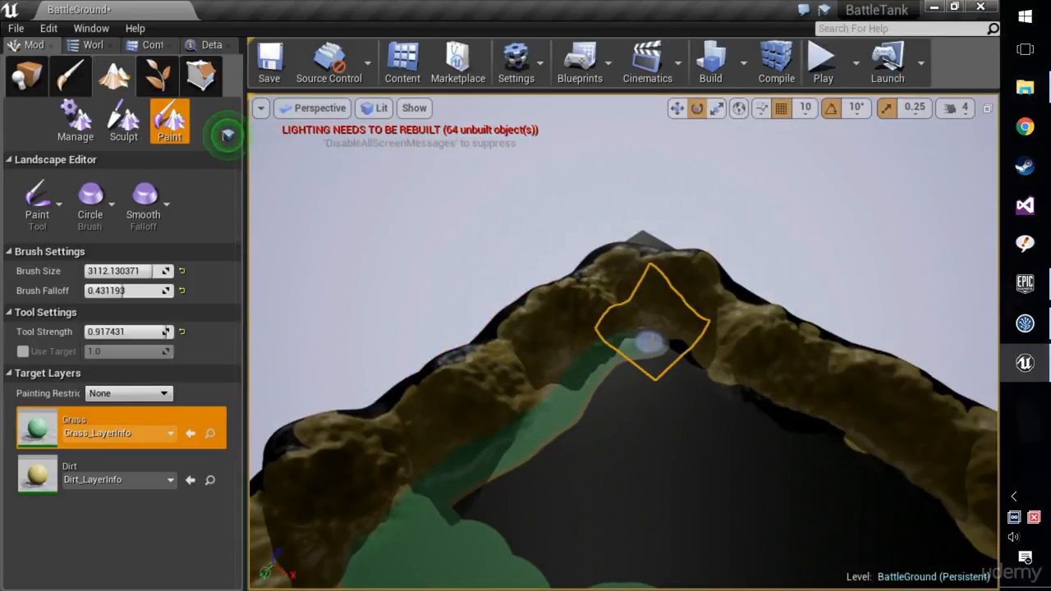
right_click_drag(783, 415, 732, 365)
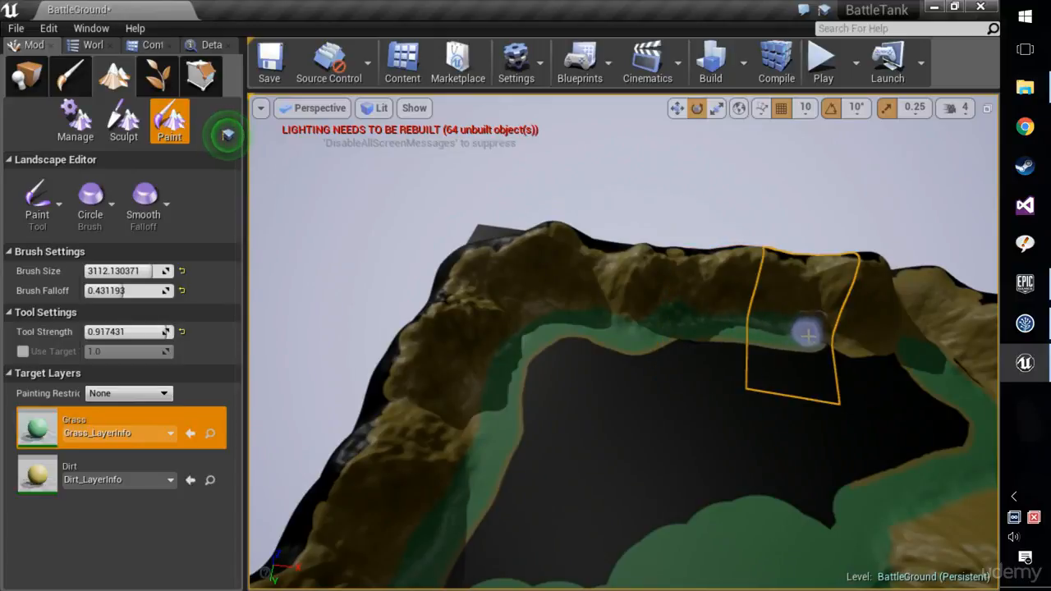
right_click_drag(897, 406, 374, 394)
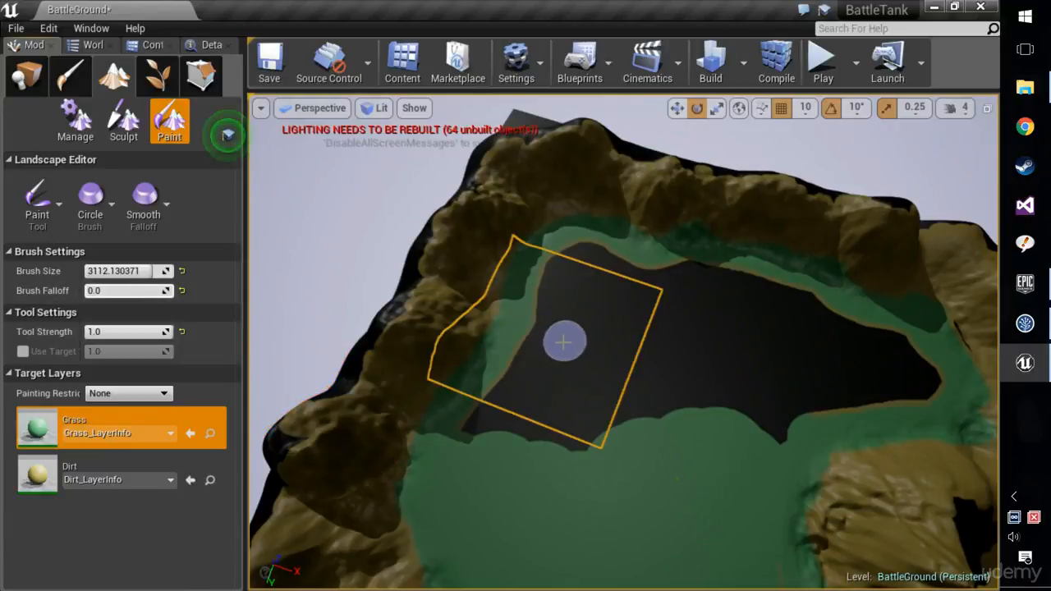
Enlarge the brush to 8192 with a falloff of 0.0 and fill the dark centre of the basin with Grass.
key("bracketright")
key("bracketright")
mouse_move(663, 397)
left_mouse_down()
mouse_move(611, 310)
mouse_move(605, 272)
mouse_move(615, 357)
mouse_move(702, 294)
mouse_move(888, 363)
mouse_move(789, 386)
mouse_move(746, 375)
mouse_move(462, 404)
mouse_move(682, 382)
left_mouse_up()
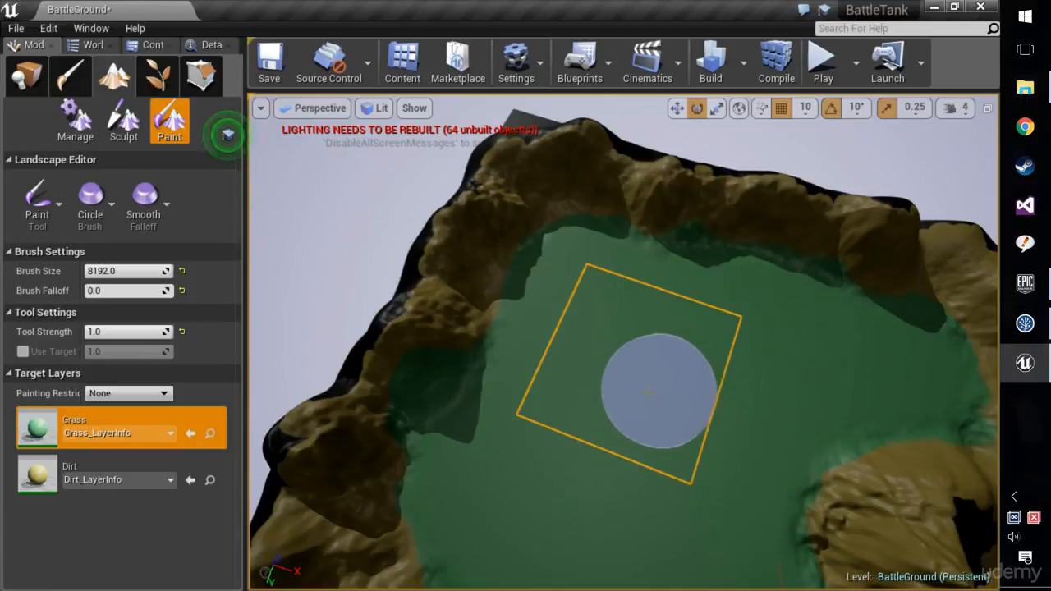
key("ctrl+z")
mouse_move(512, 431)
left_mouse_down()
mouse_move(531, 404)
mouse_move(559, 286)
mouse_move(838, 317)
mouse_move(892, 367)
mouse_move(779, 406)
mouse_move(629, 382)
left_mouse_up()
right_click_drag(629, 395, 739, 398)
right_click_drag(619, 416, 706, 416)
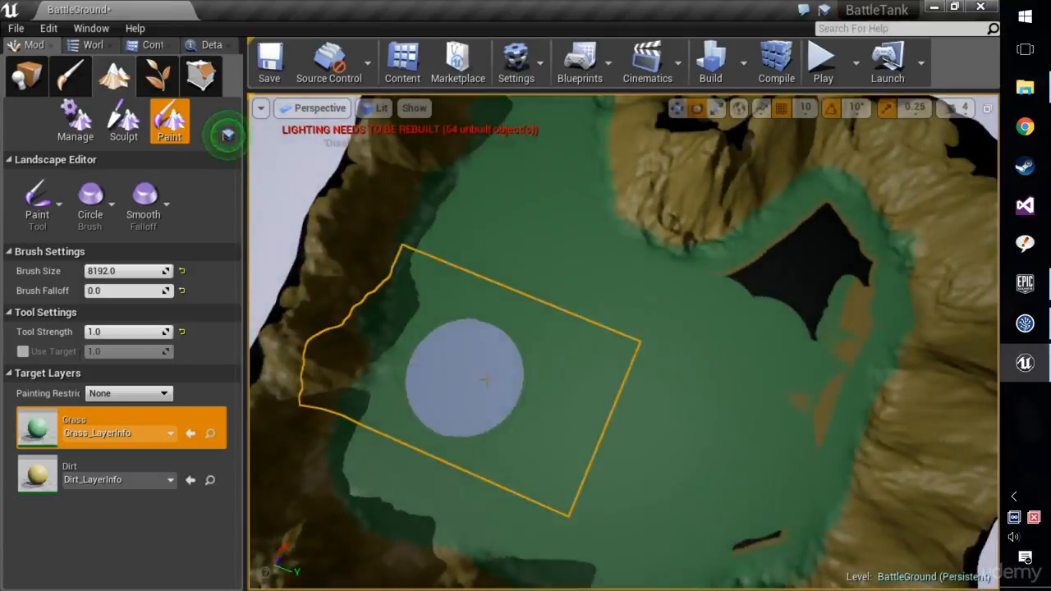
Fill the leftover dark and brown patches beside the tall central mountain with Grass and start playing the level.
right_click_drag(465, 375, 575, 382)
mouse_move(764, 418)
left_mouse_down()
mouse_move(749, 177)
mouse_move(701, 235)
left_mouse_up()
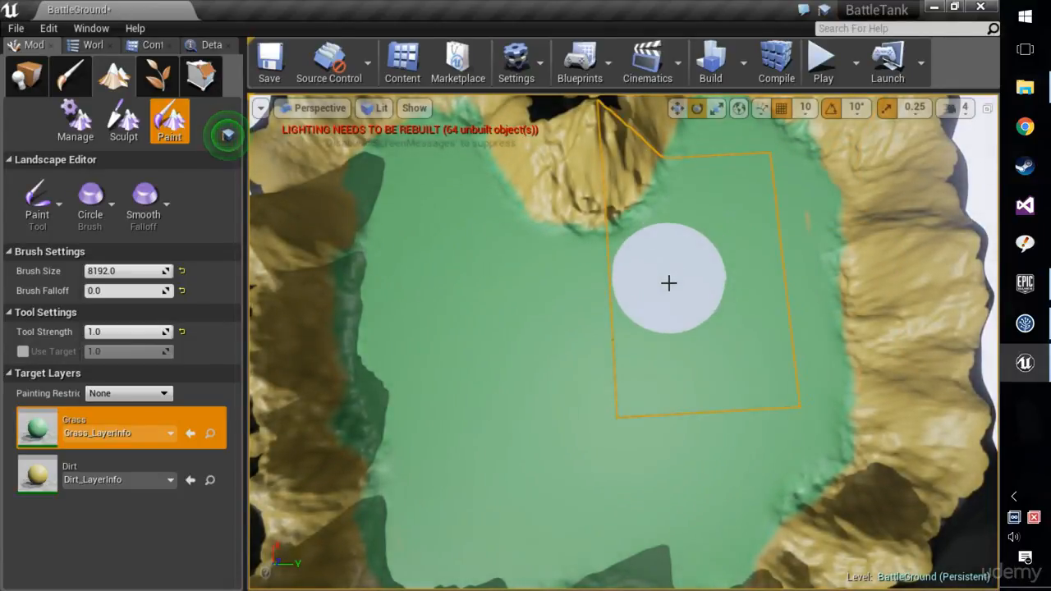
left_click(822, 59)
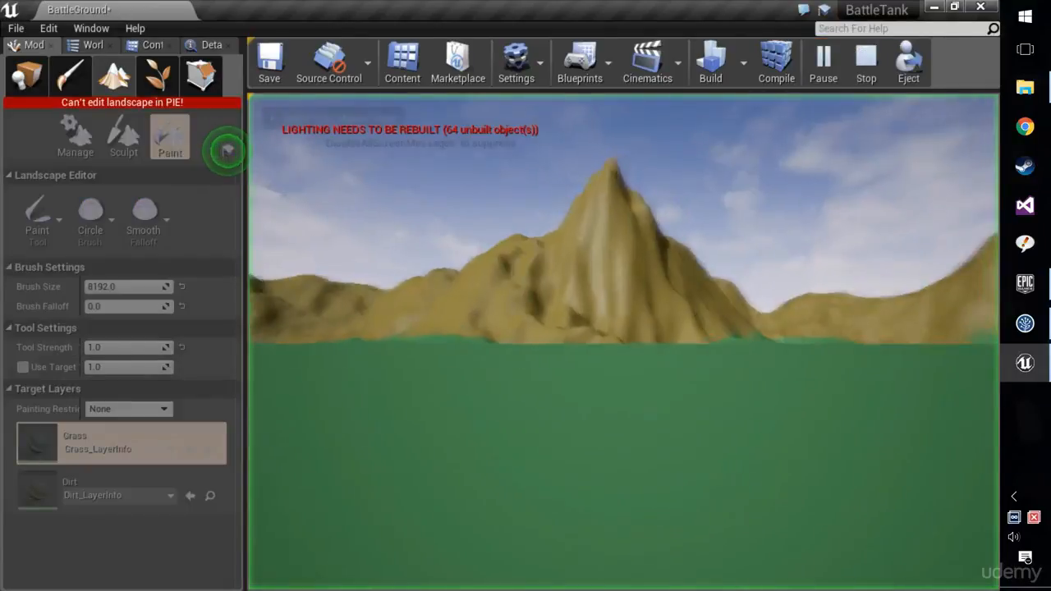